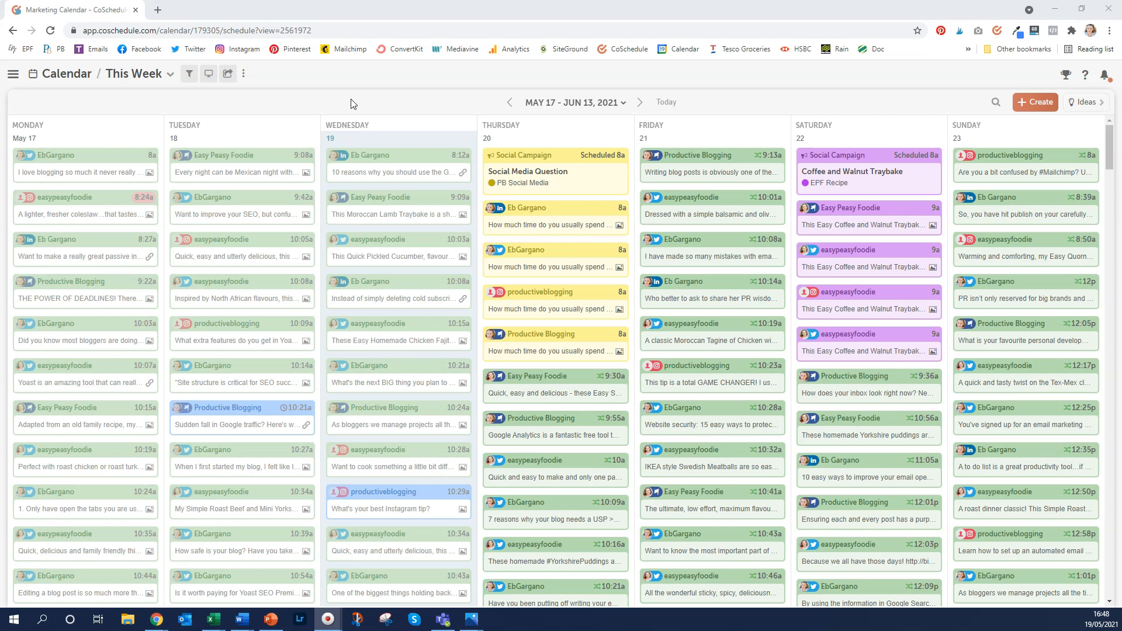
Change the calendar's display settings so the previous week is no longer hidden
click(211, 73)
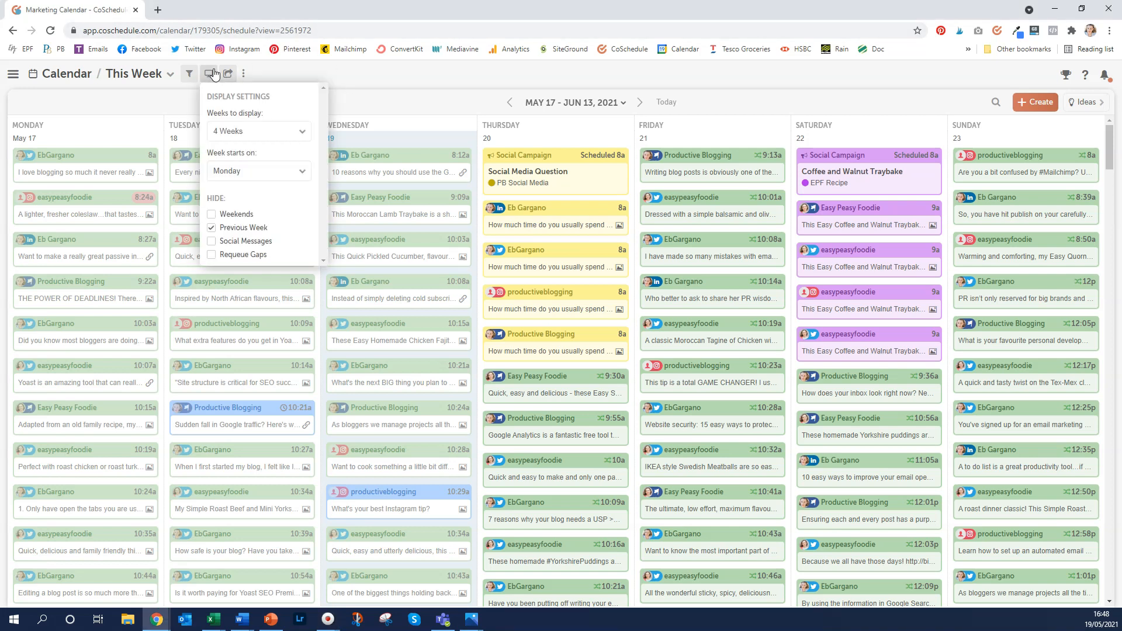
click(213, 230)
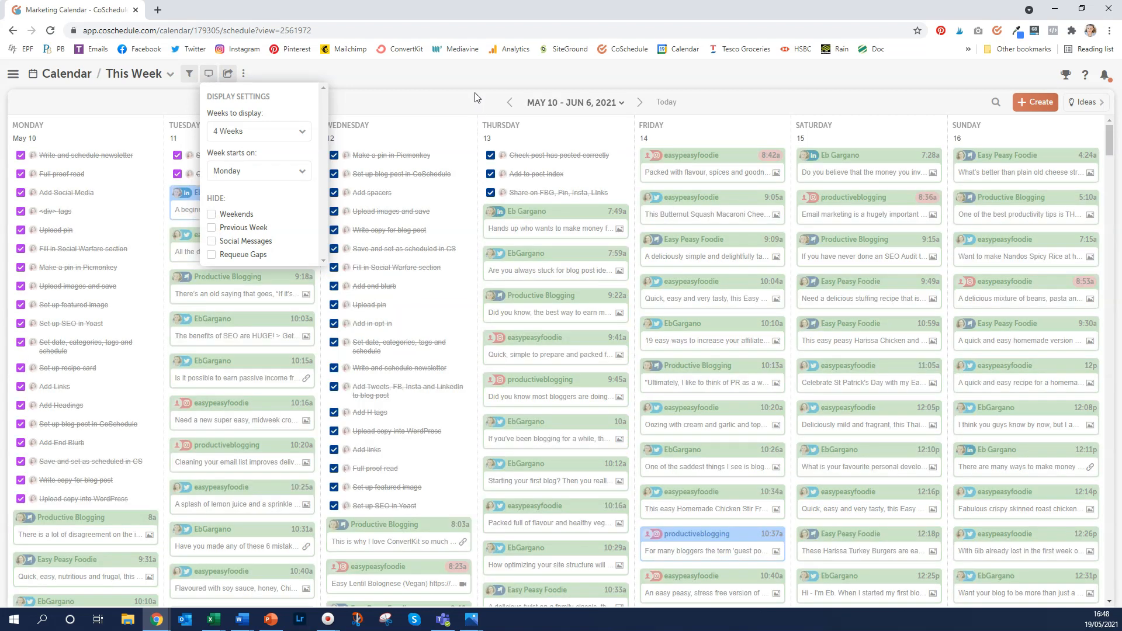
scroll(469, 222, down, 3)
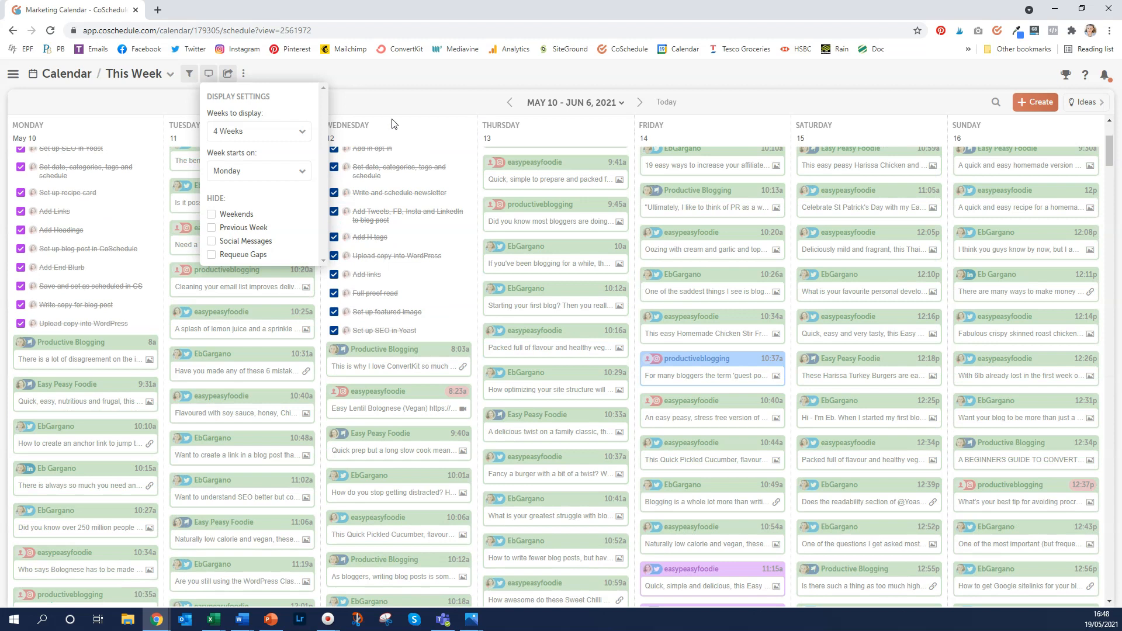
click(371, 175)
Examine the previous week's tasks, published WordPress posts and social messages, starting from May 10
scroll(466, 220, down, 6)
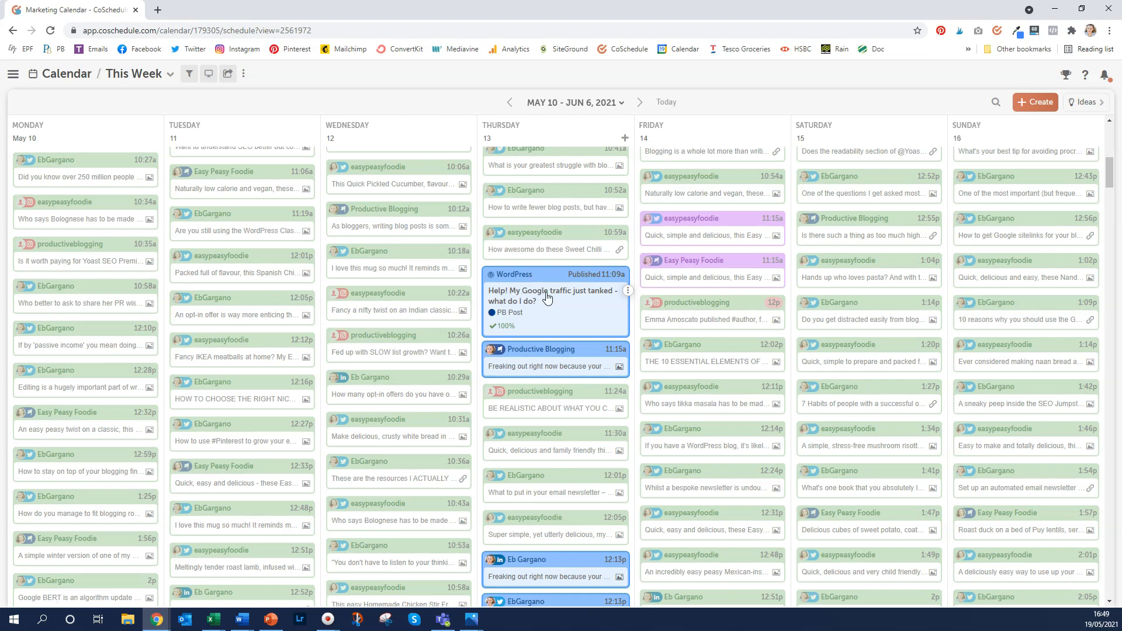
scroll(547, 299, down, 2)
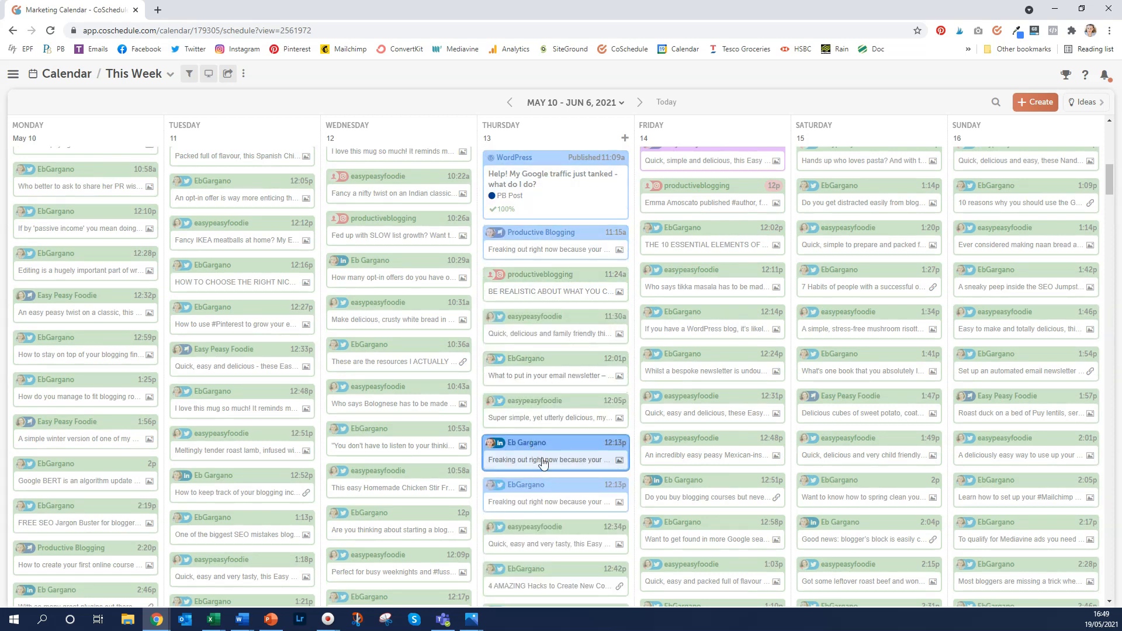
mouse_move(534, 482)
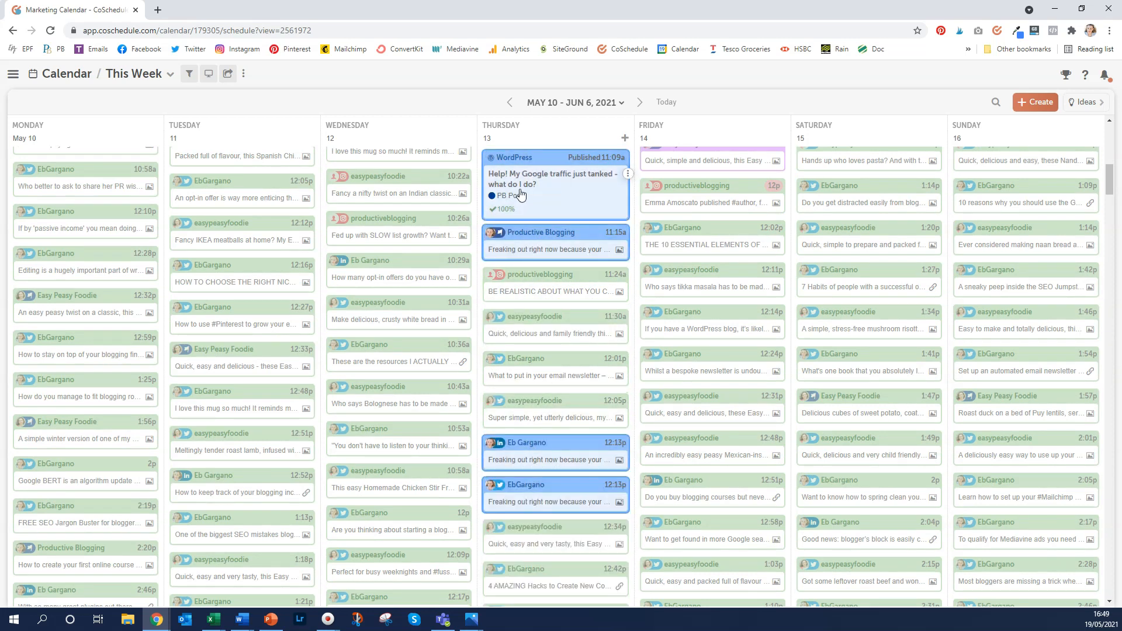
scroll(503, 251, up, 4)
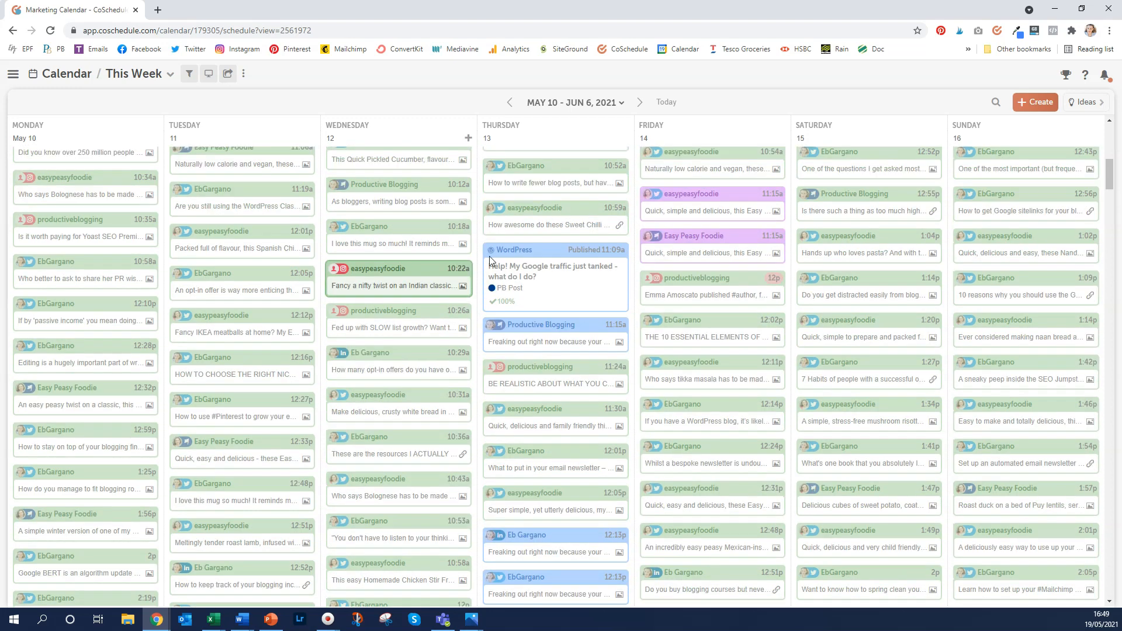
scroll(503, 252, up, 7)
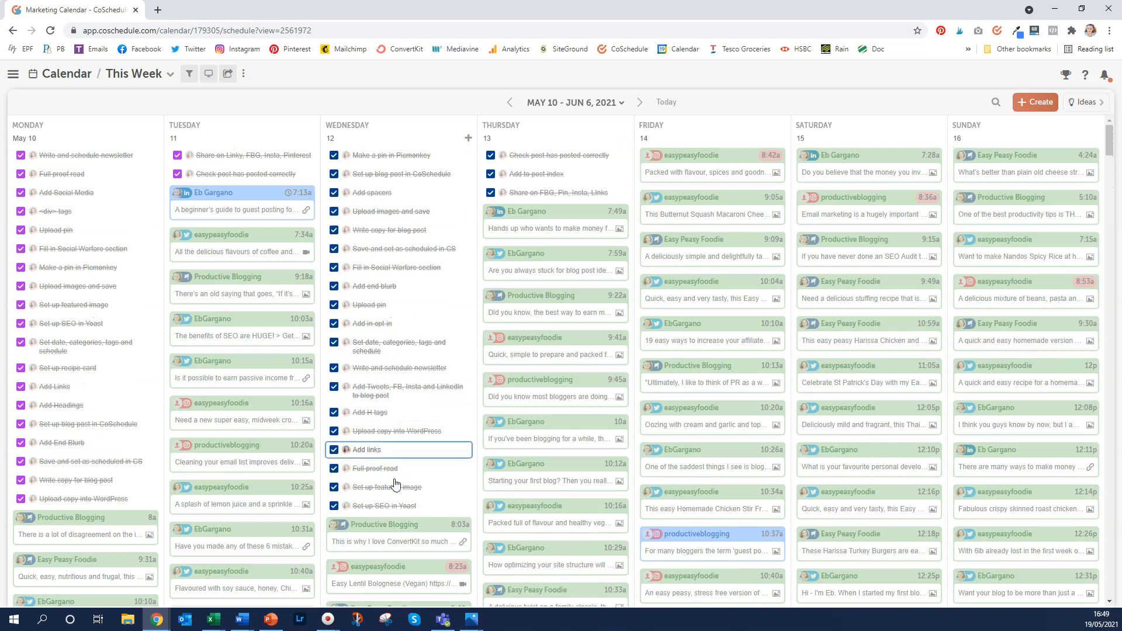
drag(385, 452, 418, 315)
scroll(525, 326, down, 6)
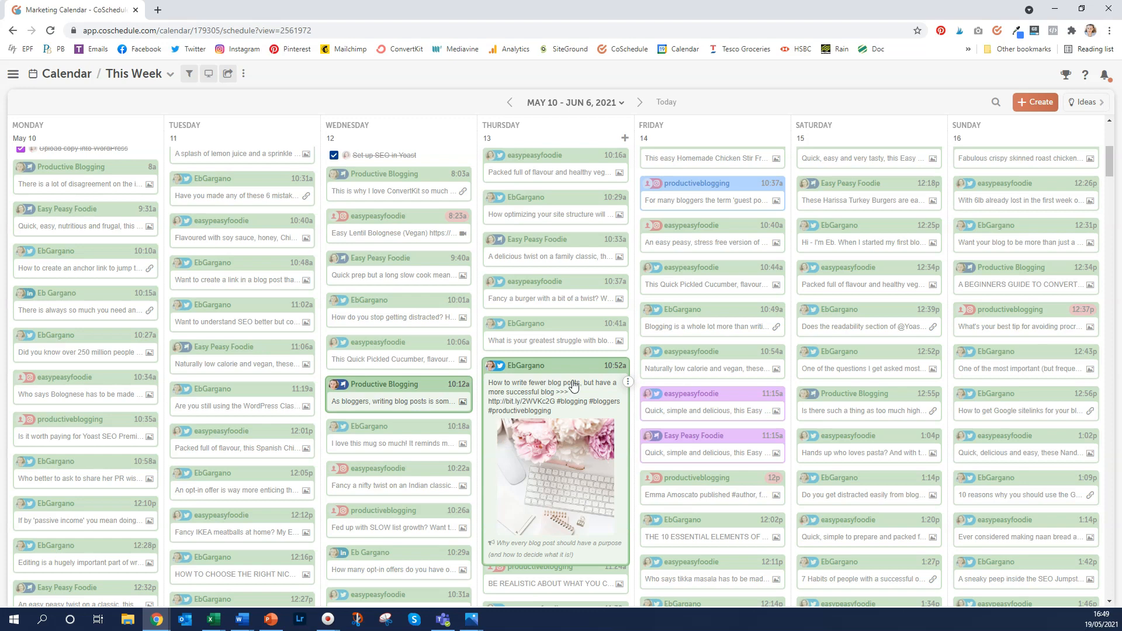
scroll(590, 332, down, 4)
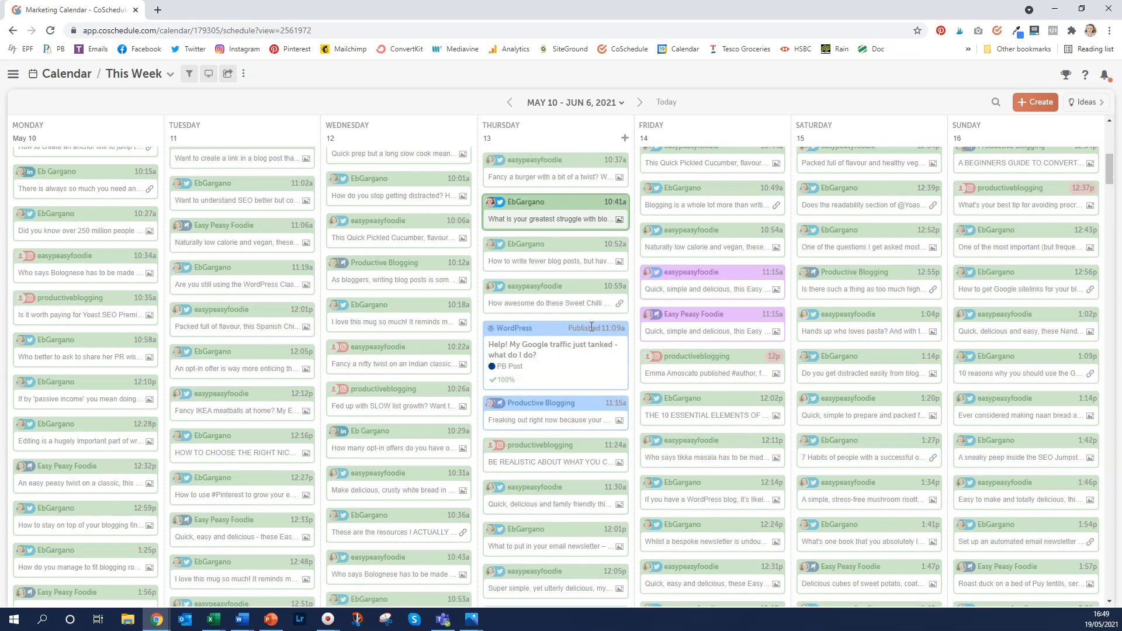
scroll(591, 326, down, 10)
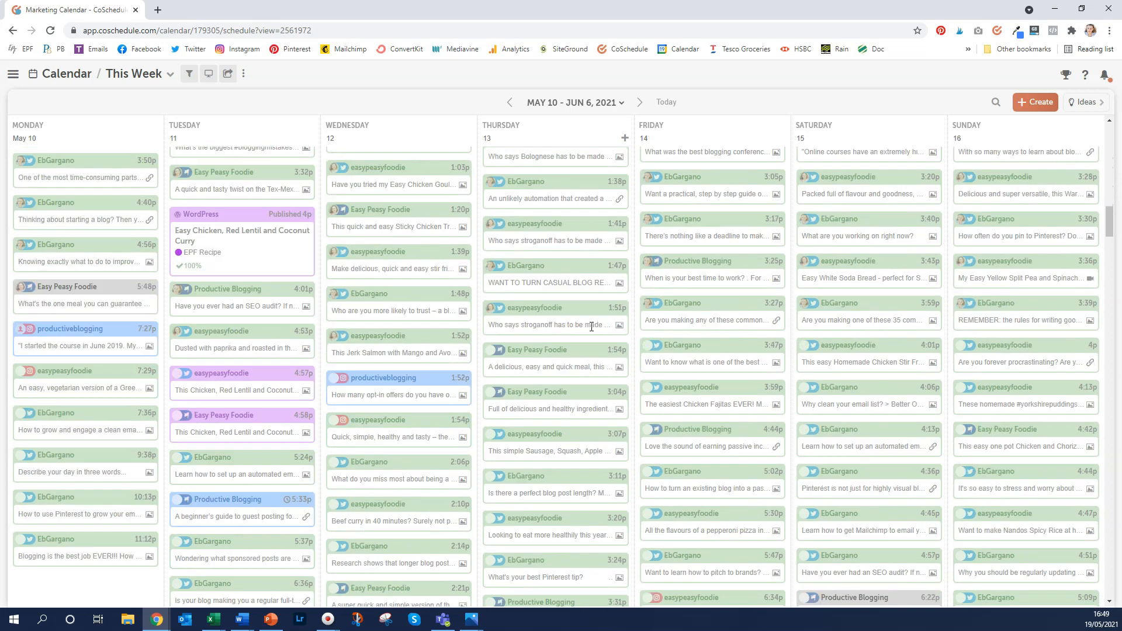
scroll(591, 327, down, 10)
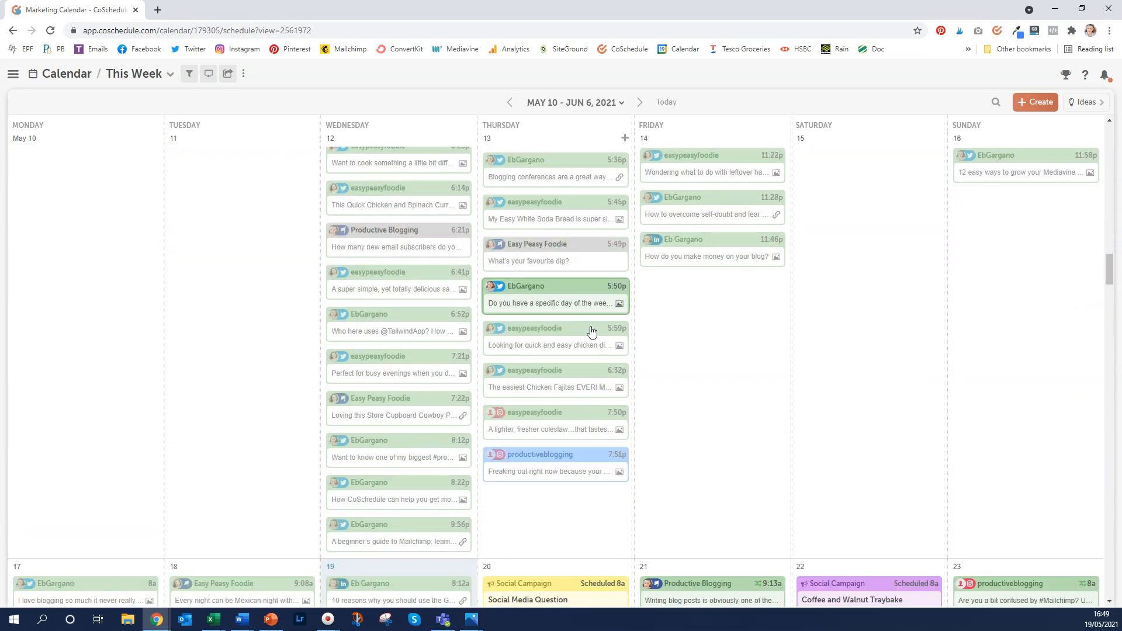
Start a new WordPress item on Thursday, May 20 with the title "How to future proof your blog"
scroll(590, 331, down, 5)
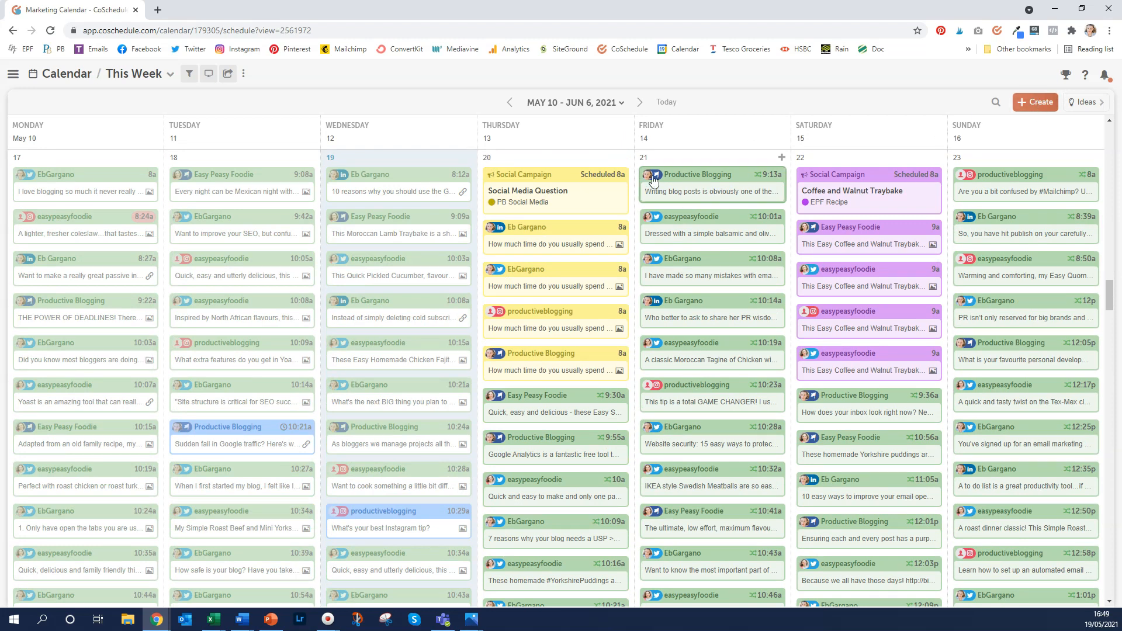
click(625, 158)
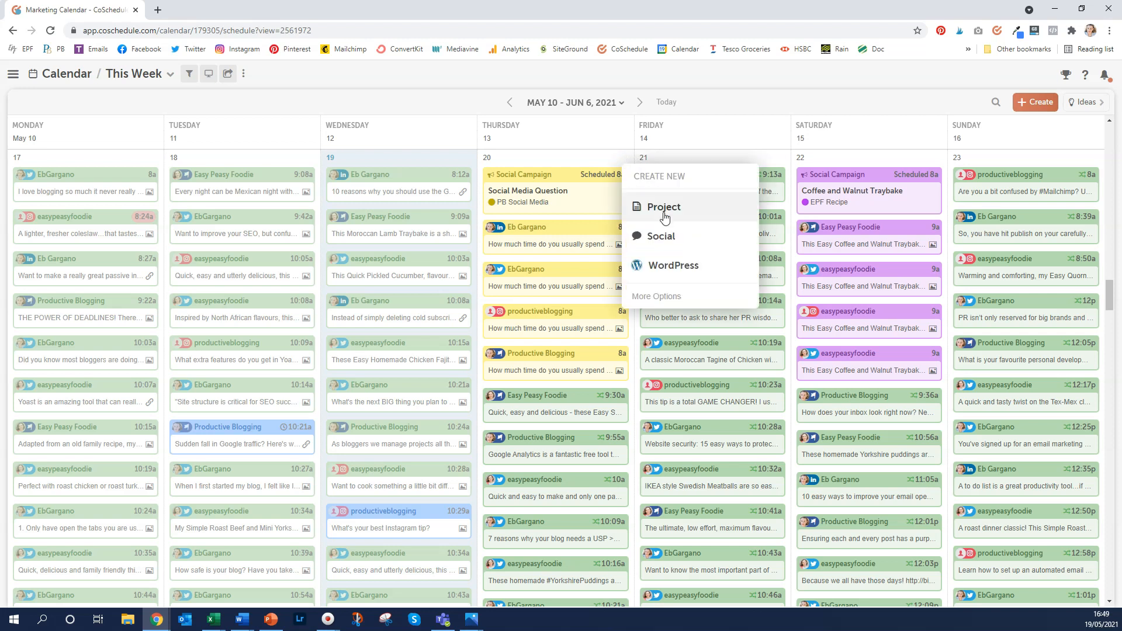
click(670, 269)
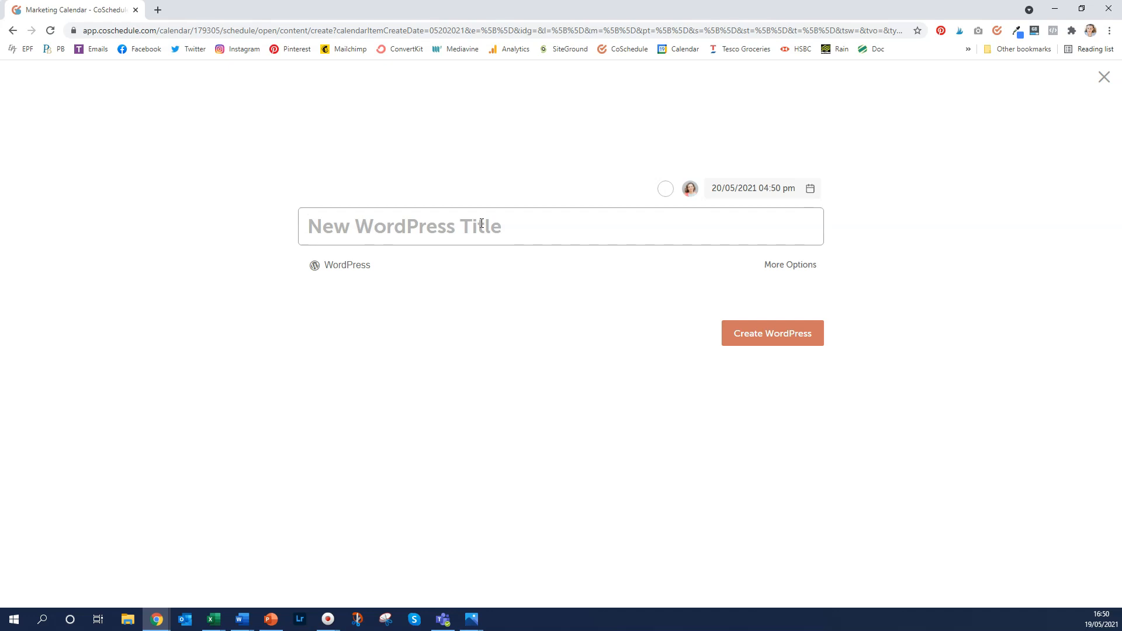
text(How)
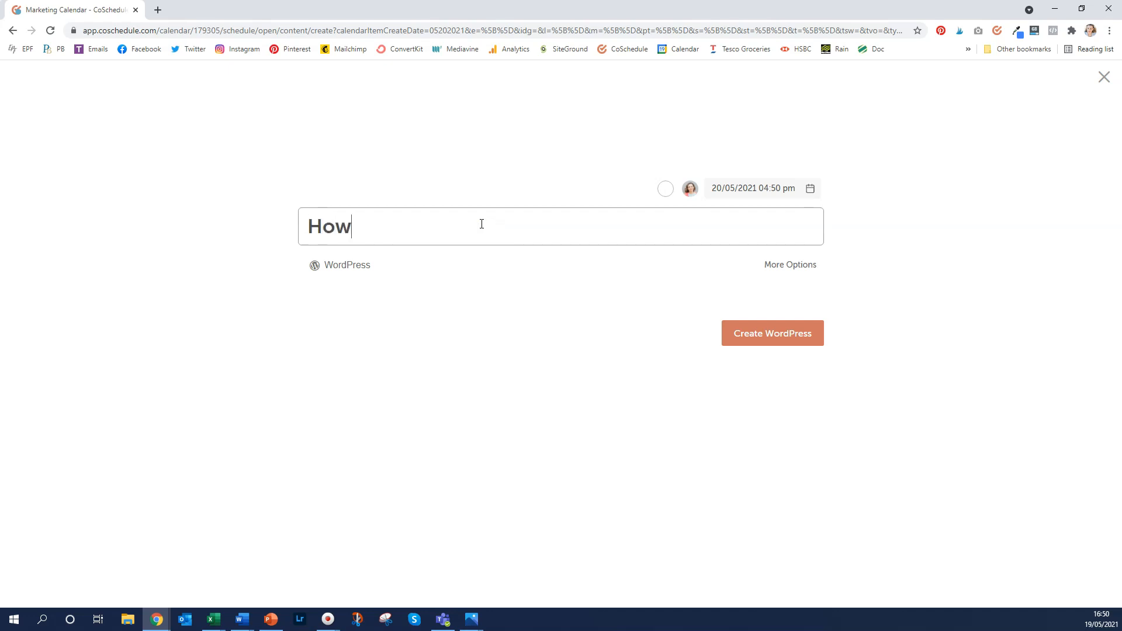
text( to future )
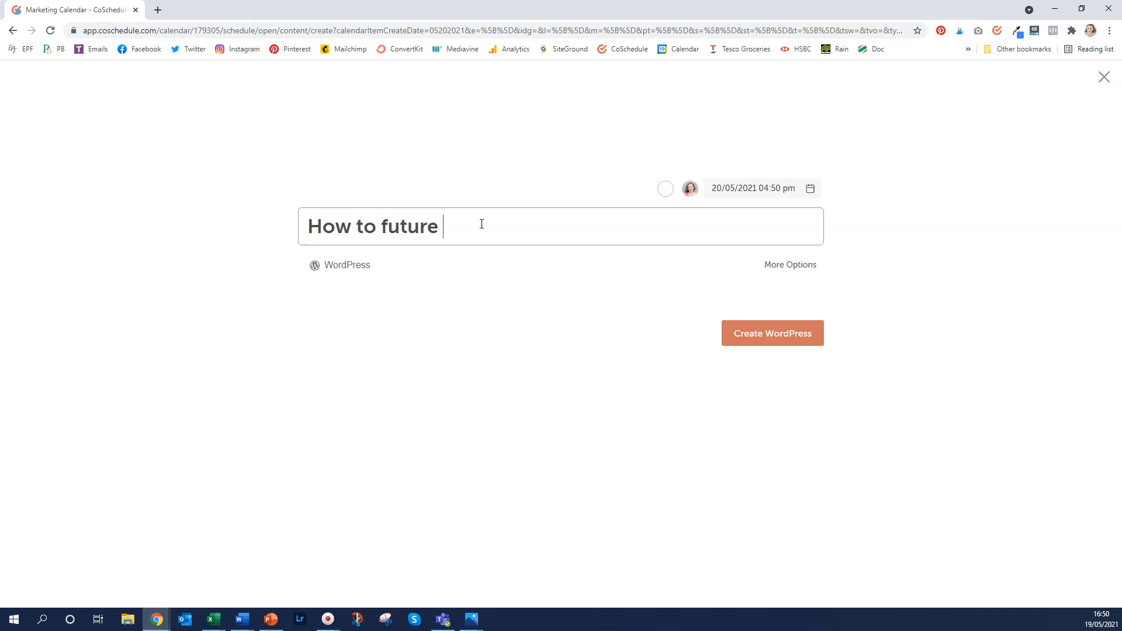
text(proof your blog)
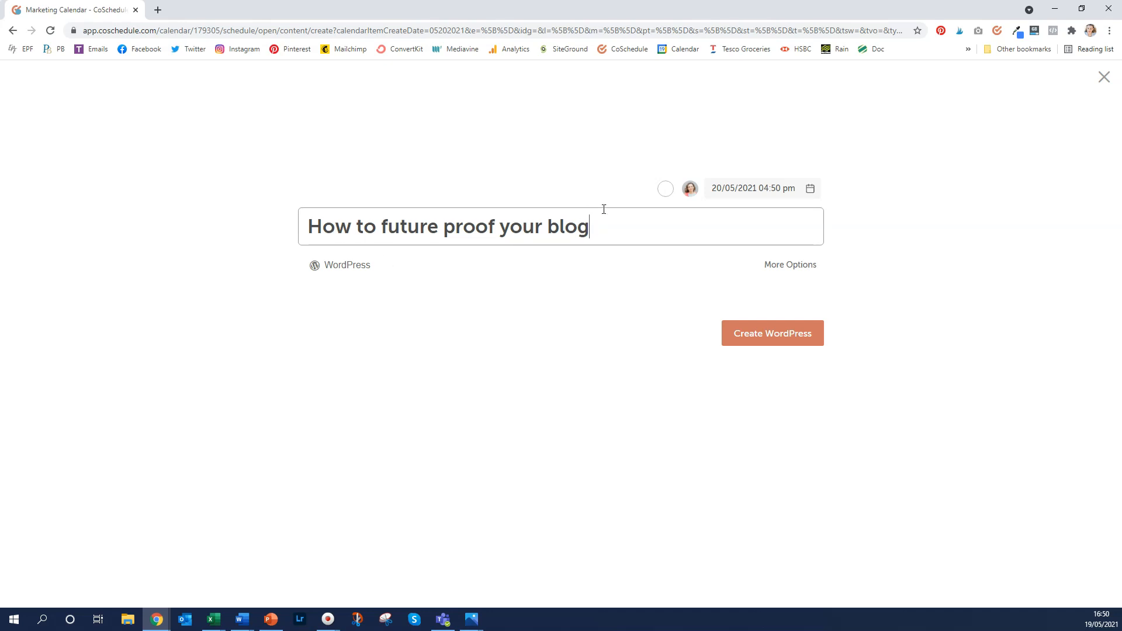
Assign the PB Post colour label to the new WordPress item
click(665, 190)
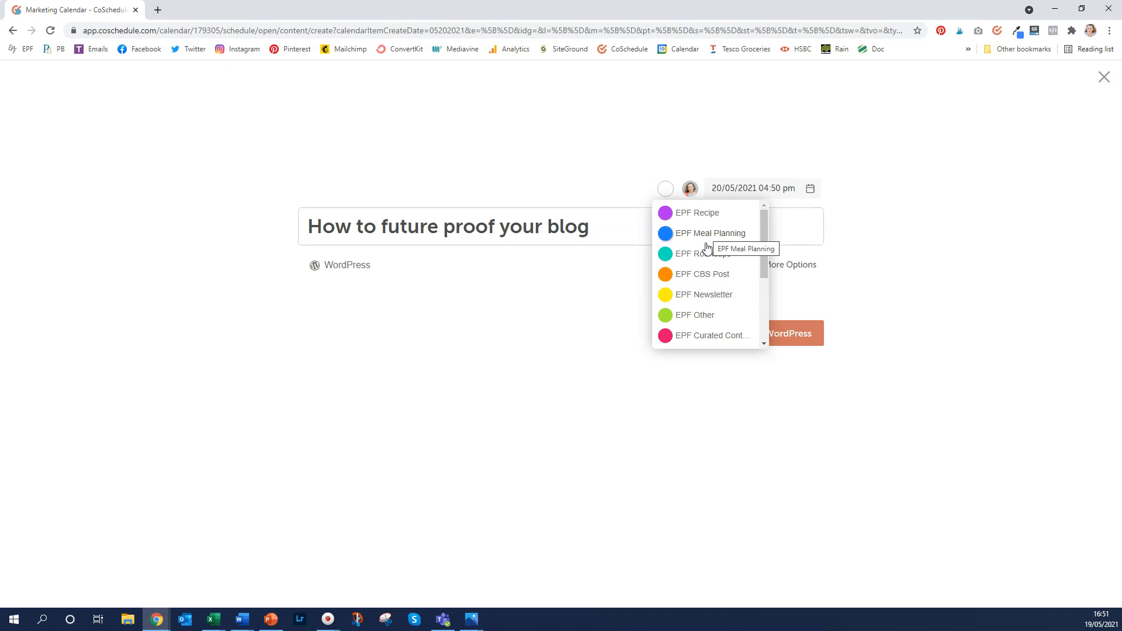
scroll(708, 248, down, 2)
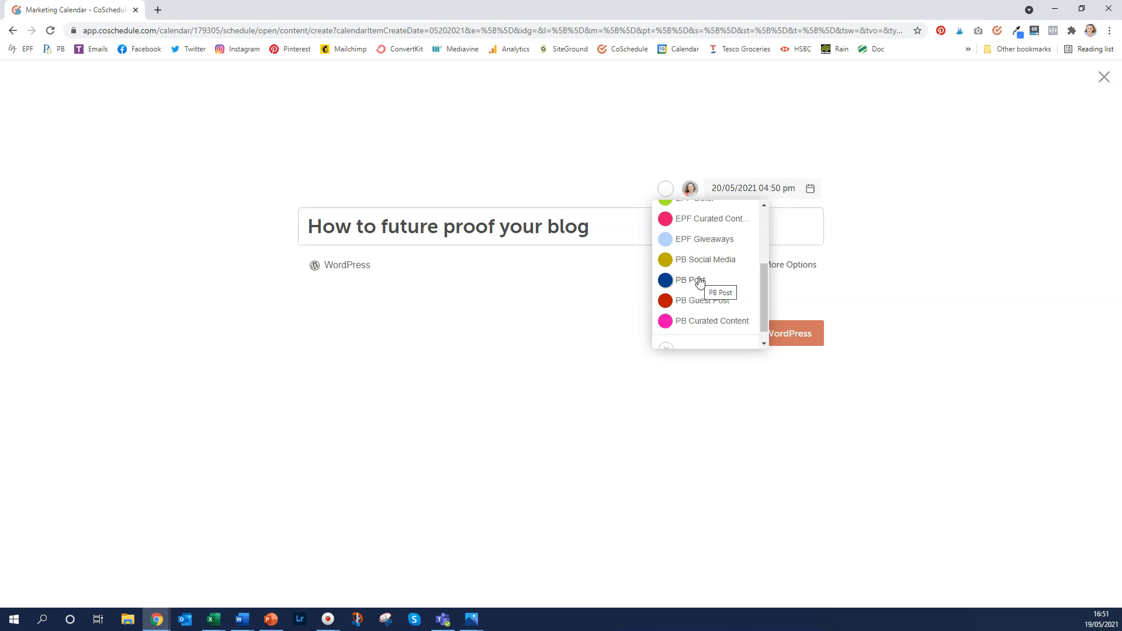
click(700, 281)
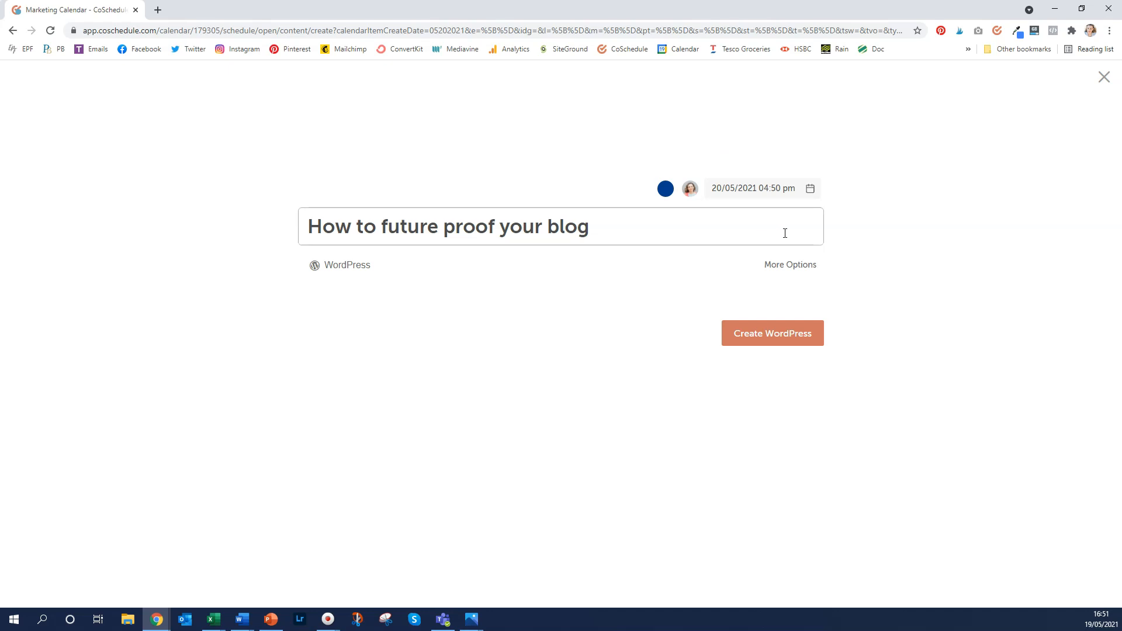
Set the item's publish time to 09:00 am on 20/05/2021
click(786, 190)
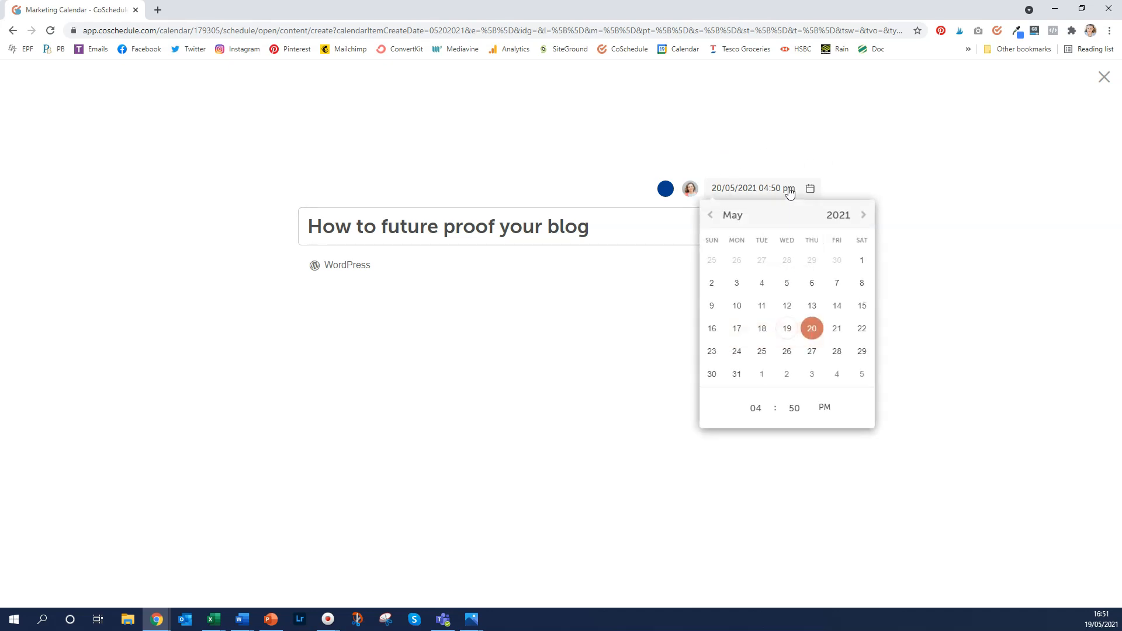
click(755, 409)
text(9)
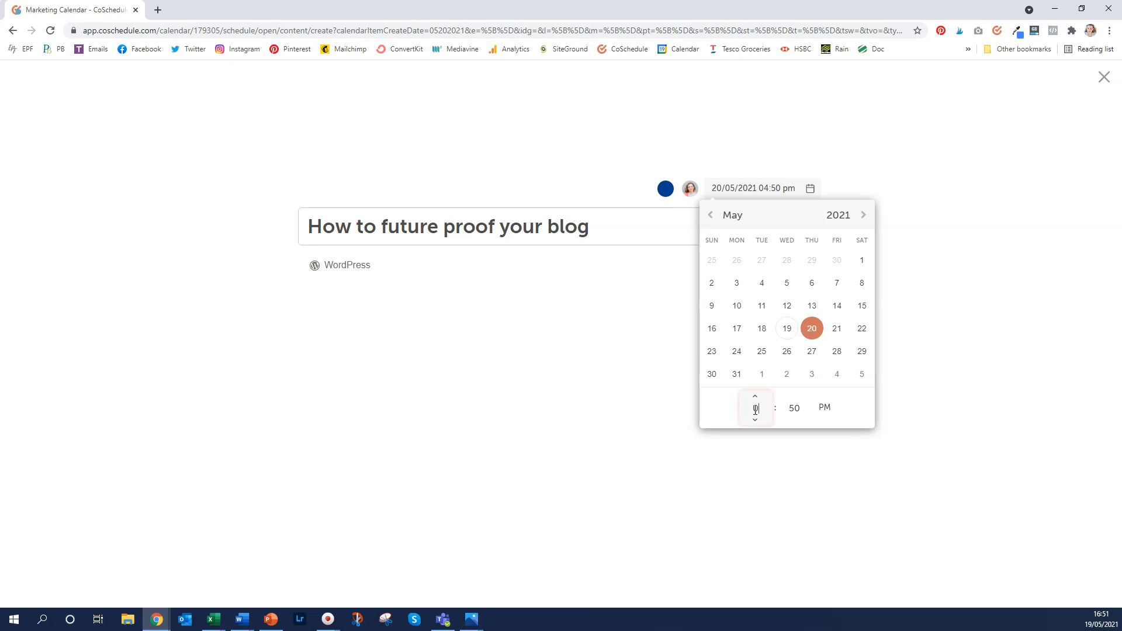
click(794, 408)
text(00)
click(824, 408)
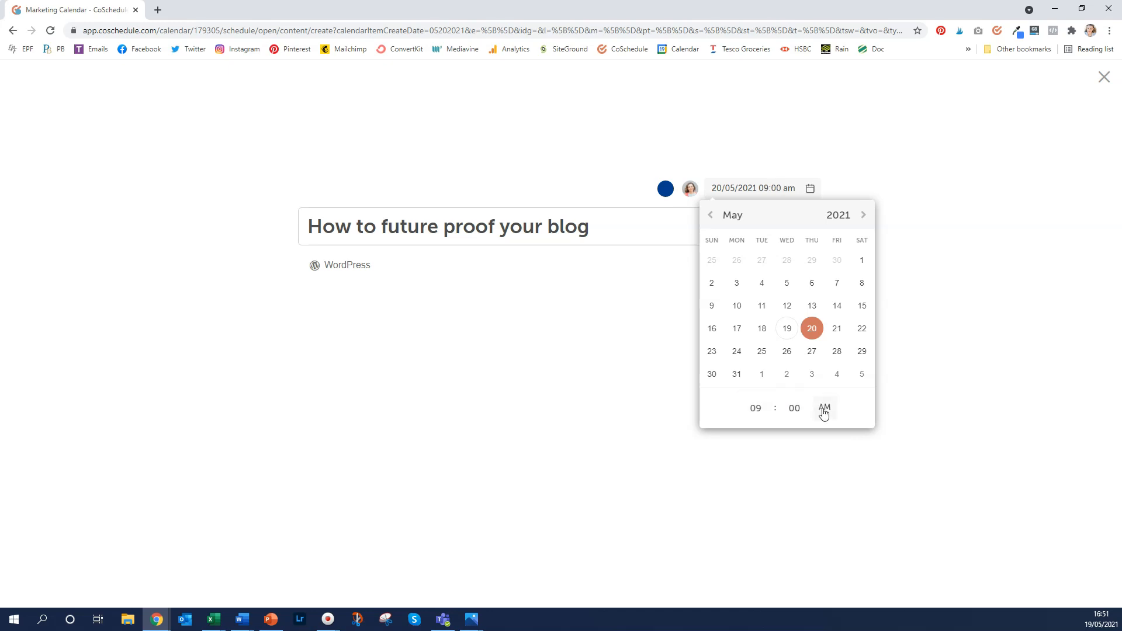
click(964, 390)
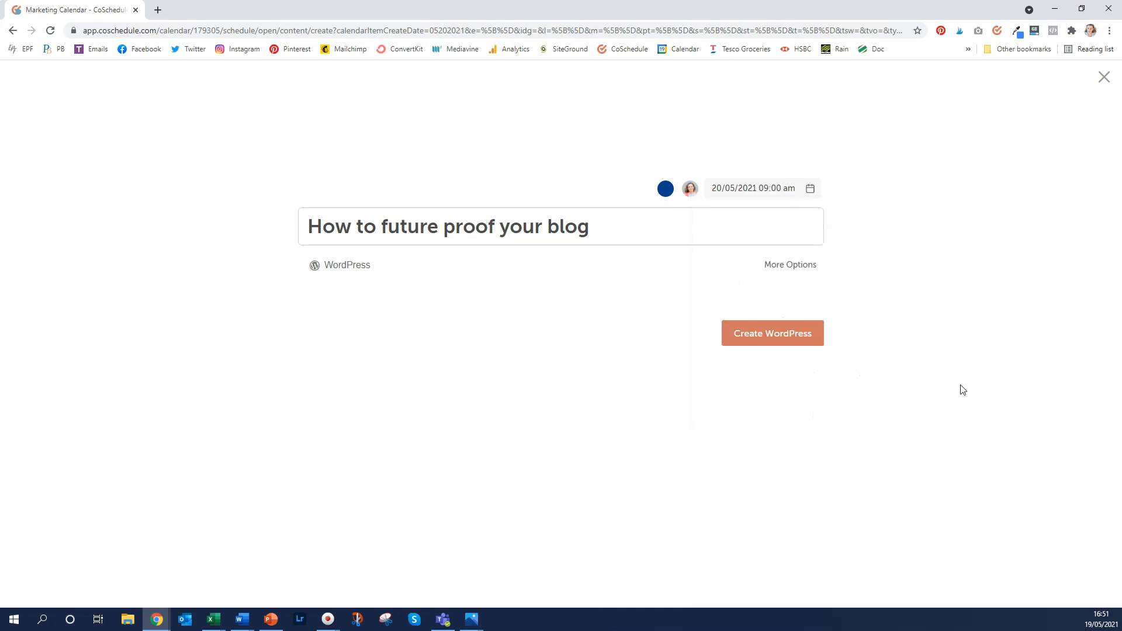
Create the WordPress item and connect it to the Productive Blogging site
click(768, 343)
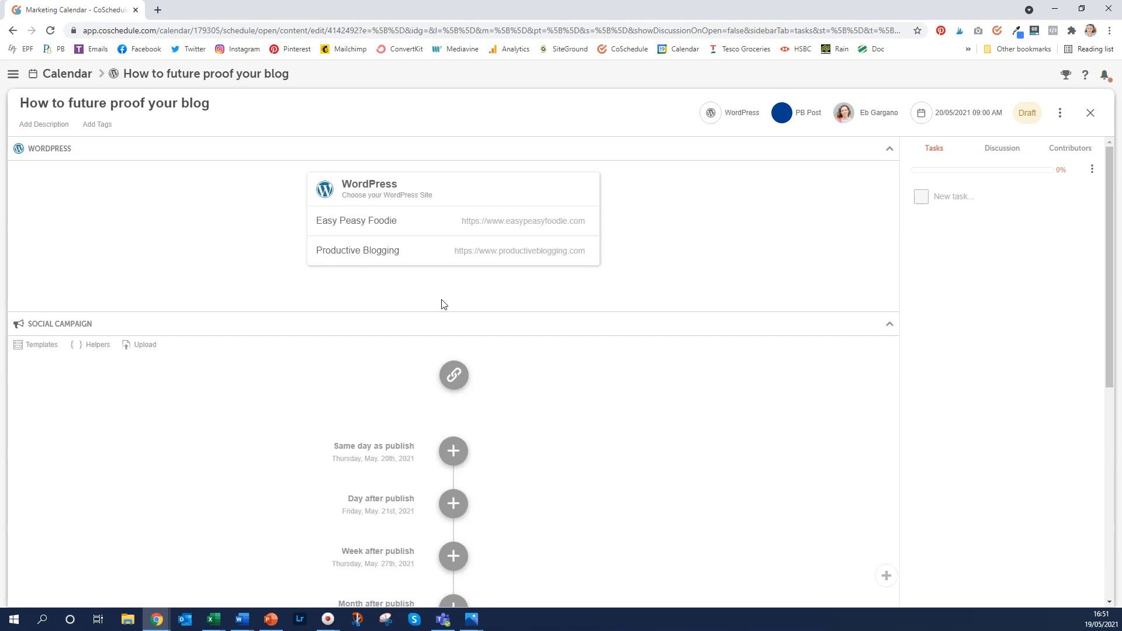
click(368, 253)
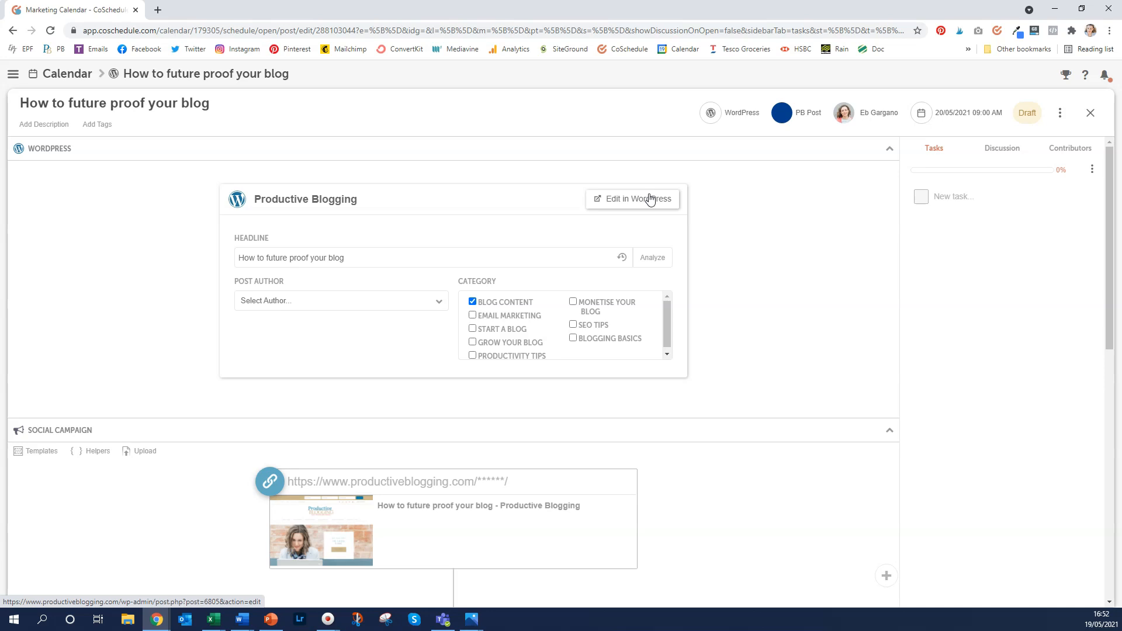
click(1096, 169)
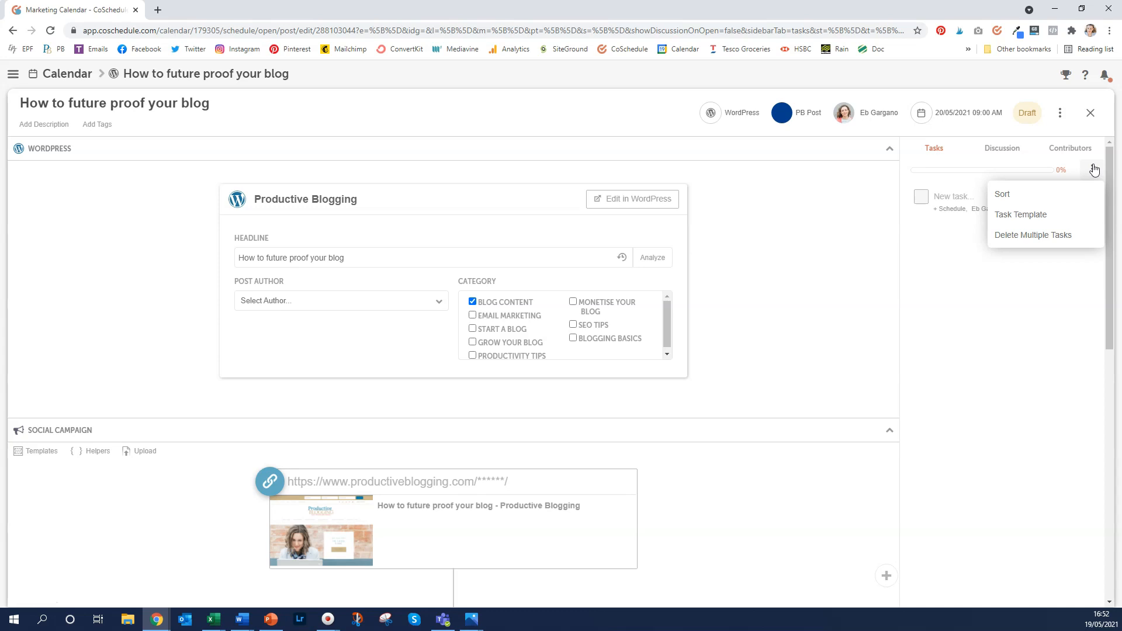
click(1035, 215)
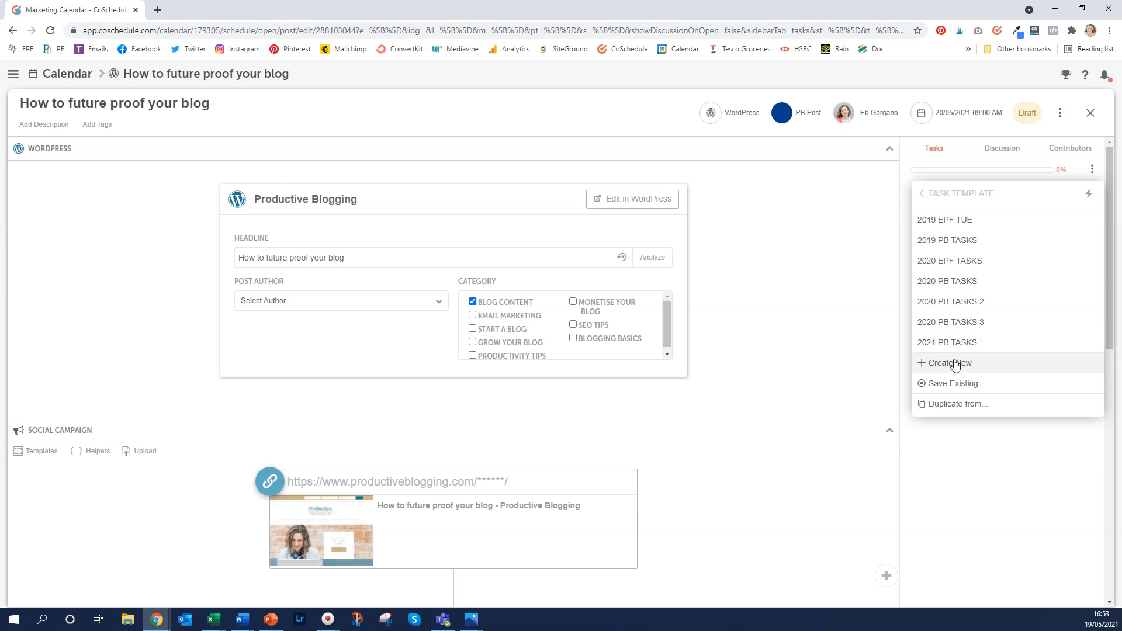
click(1090, 170)
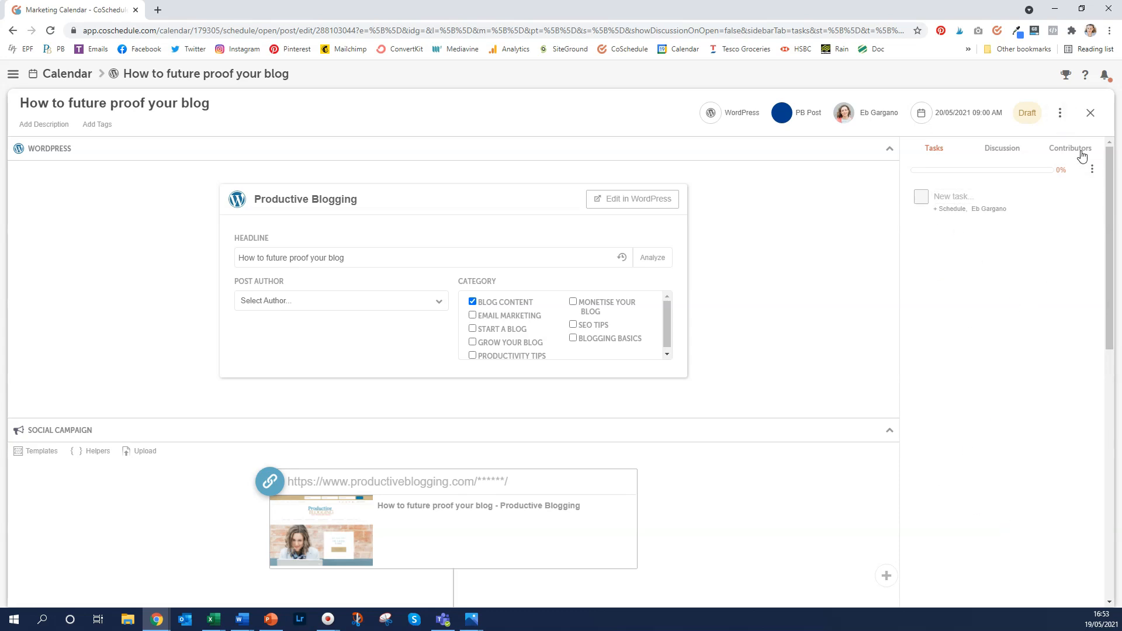
Apply the 2021 PB TASKS task template to the post, based on the publish date of 20/05/2021
click(1092, 170)
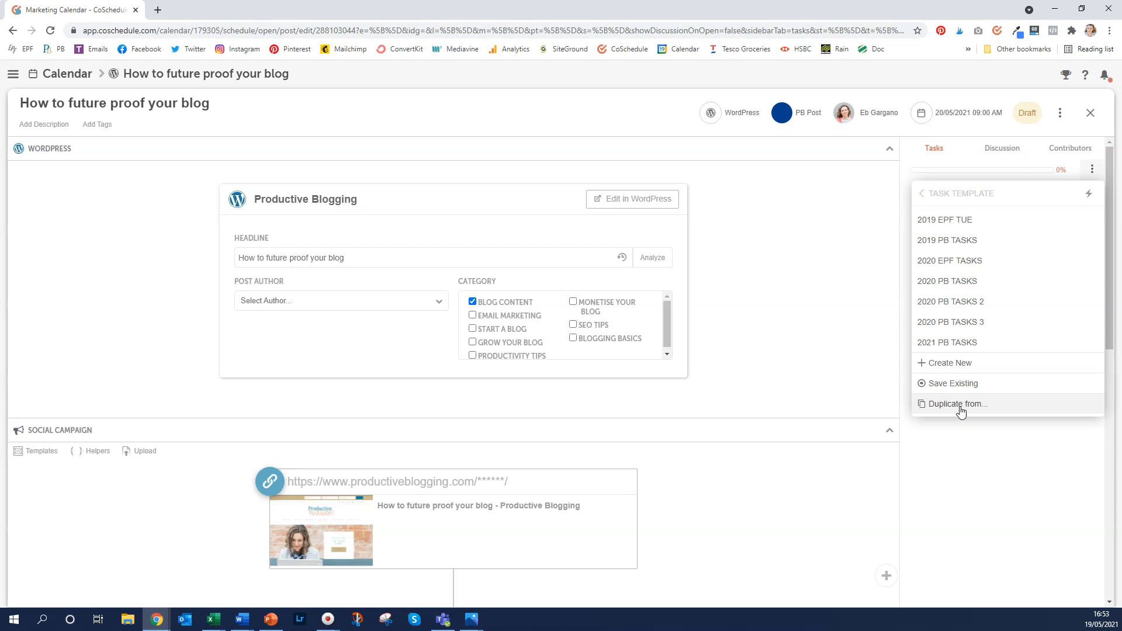
click(921, 194)
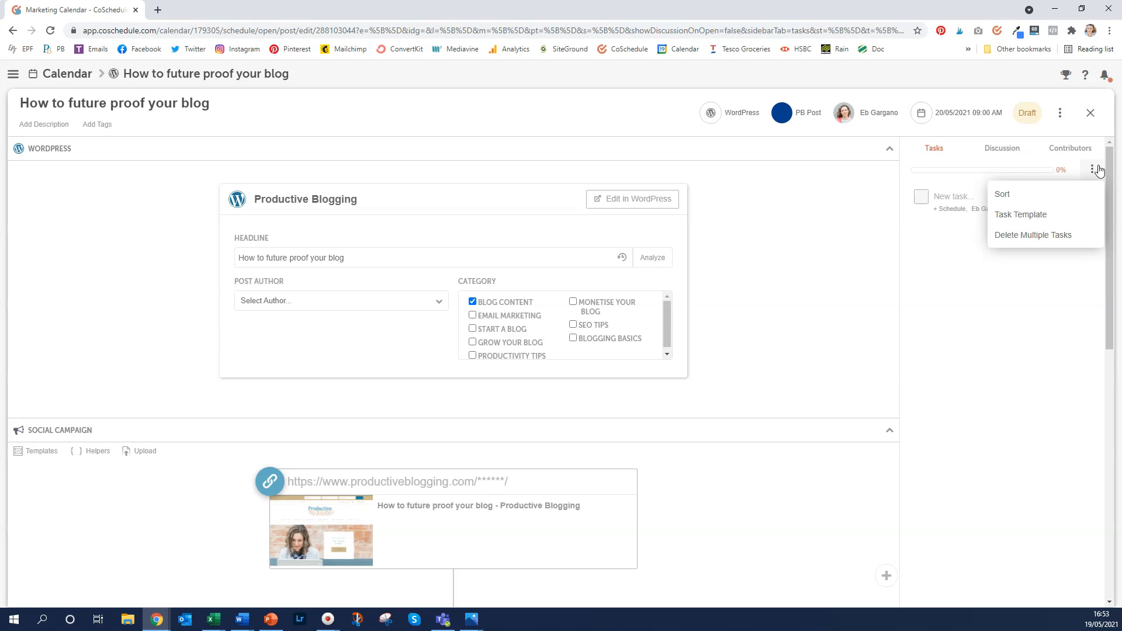
click(1029, 214)
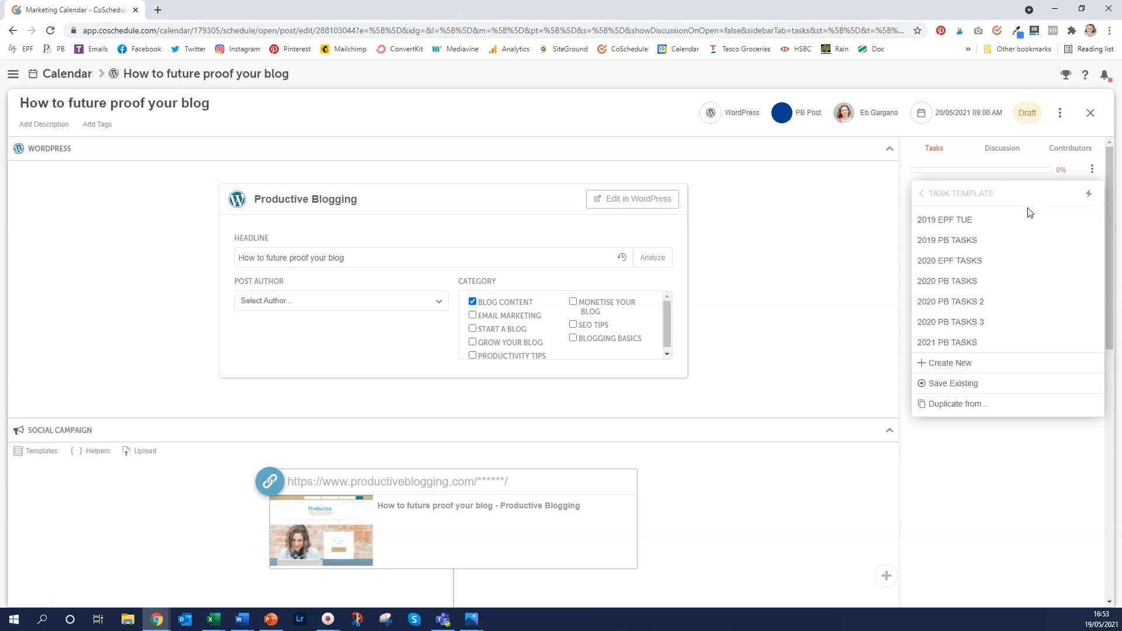
click(953, 343)
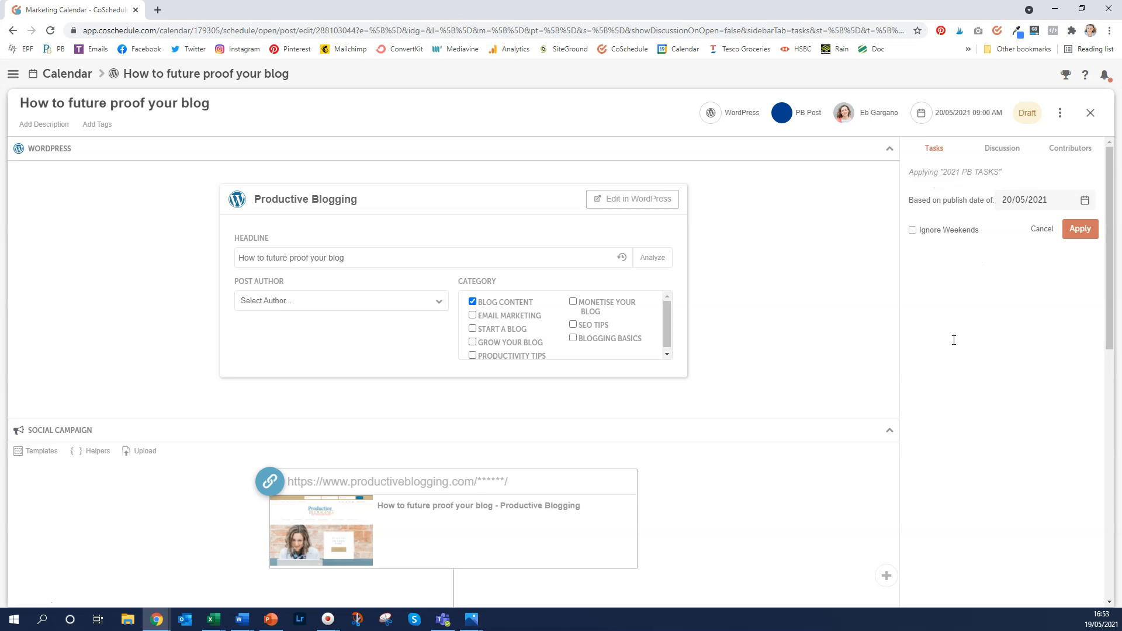
click(1093, 229)
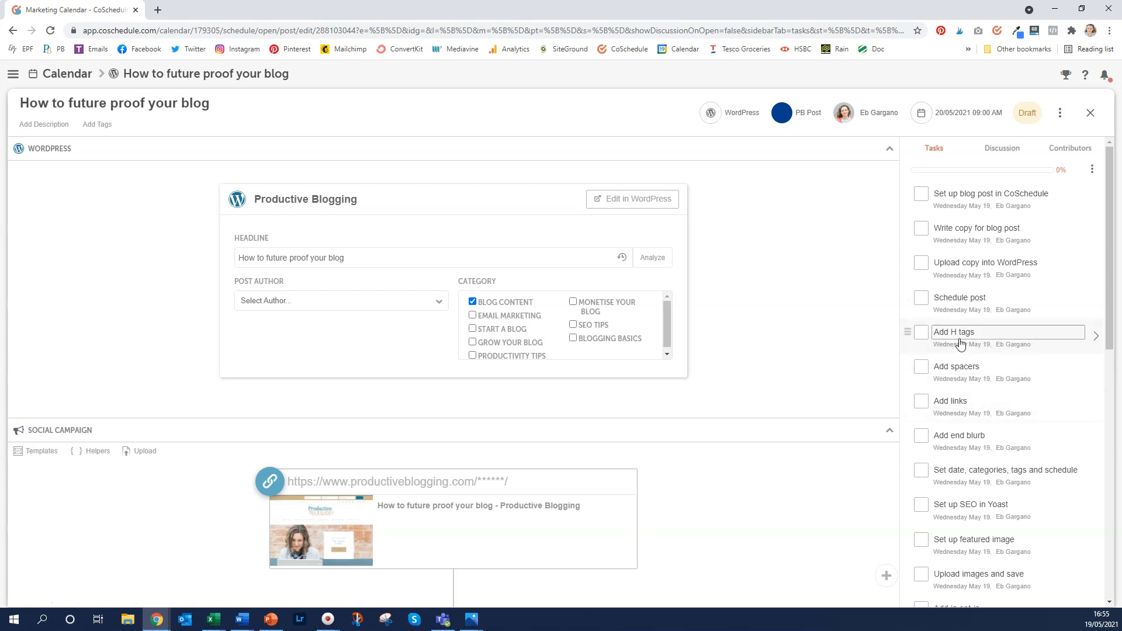
Review the post's full task checklist from the CoSchedule setup task through to adding it to the post index
mouse_move(908, 405)
mouse_down()
mouse_move(899, 328)
mouse_move(908, 402)
mouse_up()
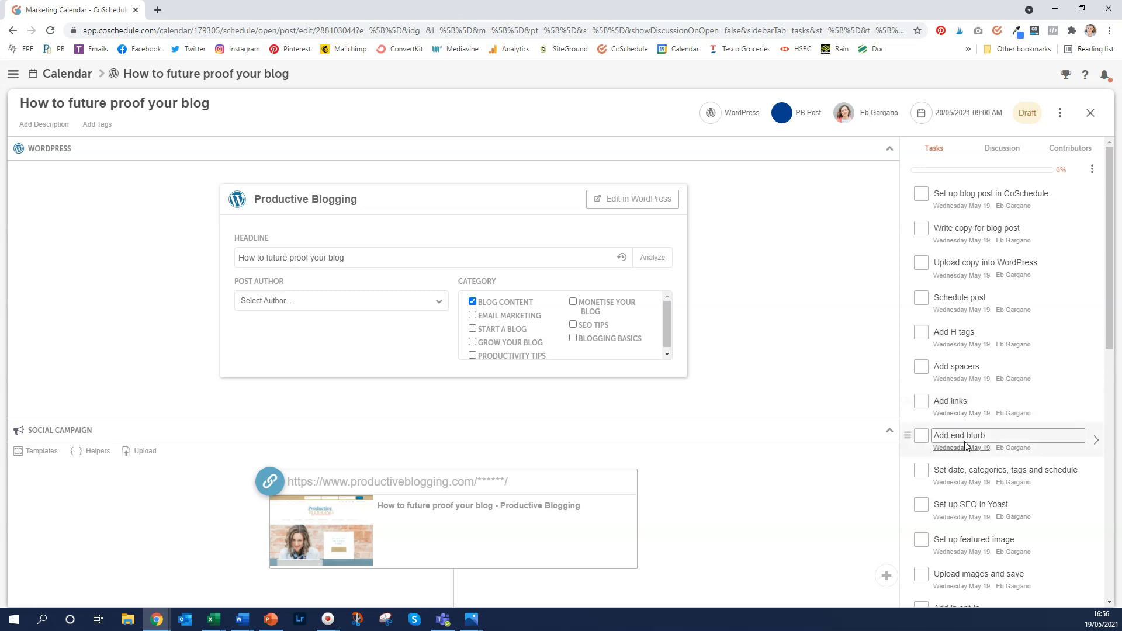
scroll(964, 447, down, 1)
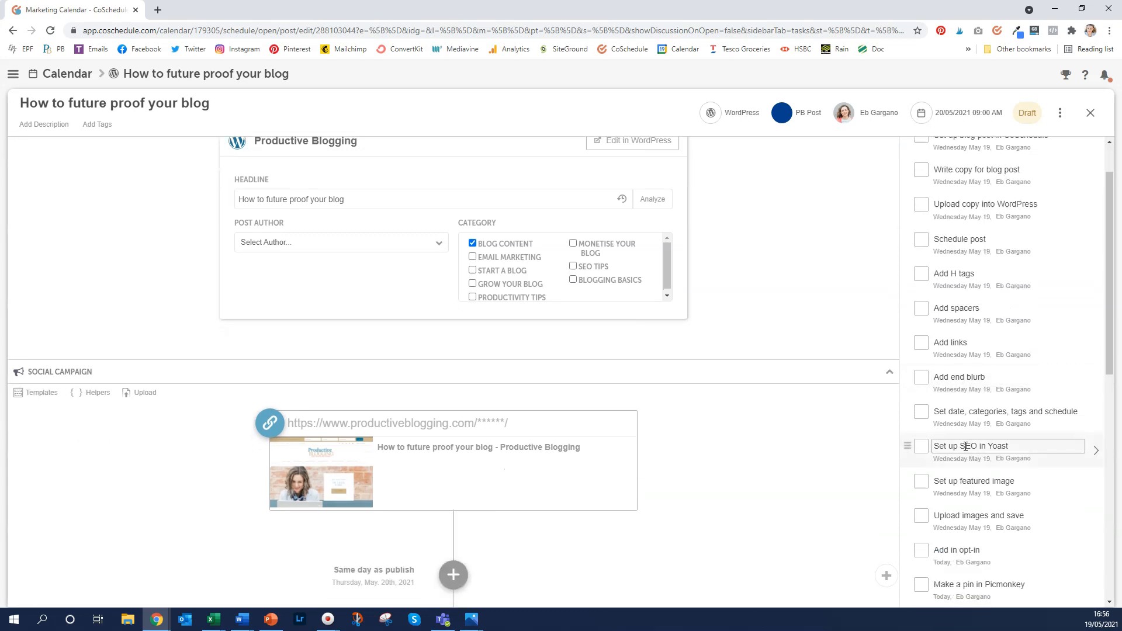
scroll(965, 447, down, 3)
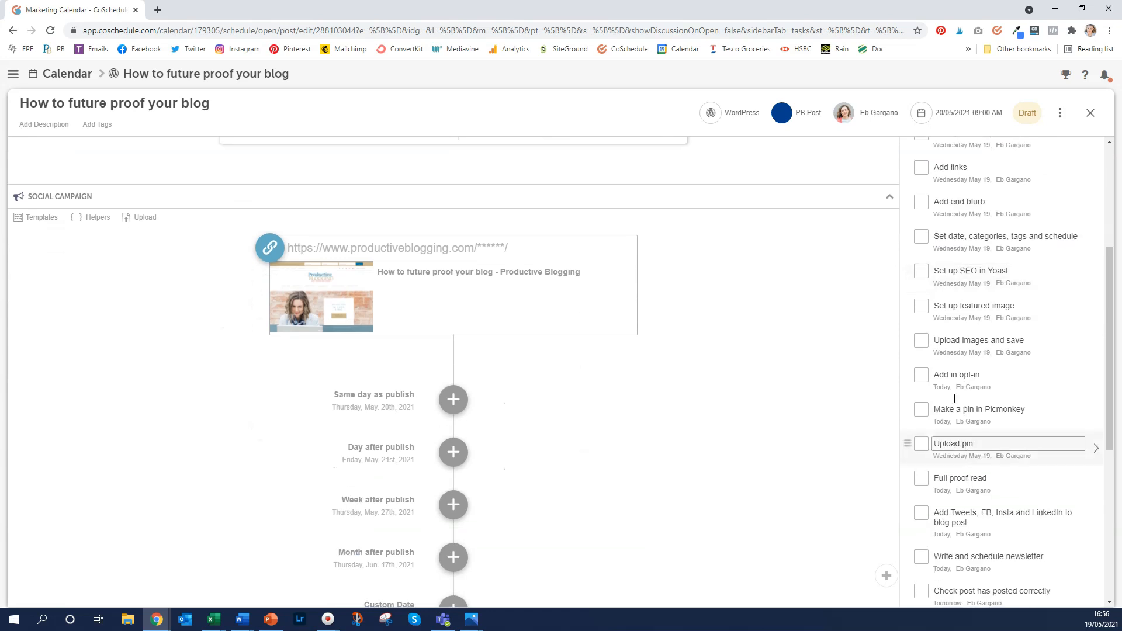
scroll(977, 402, down, 2)
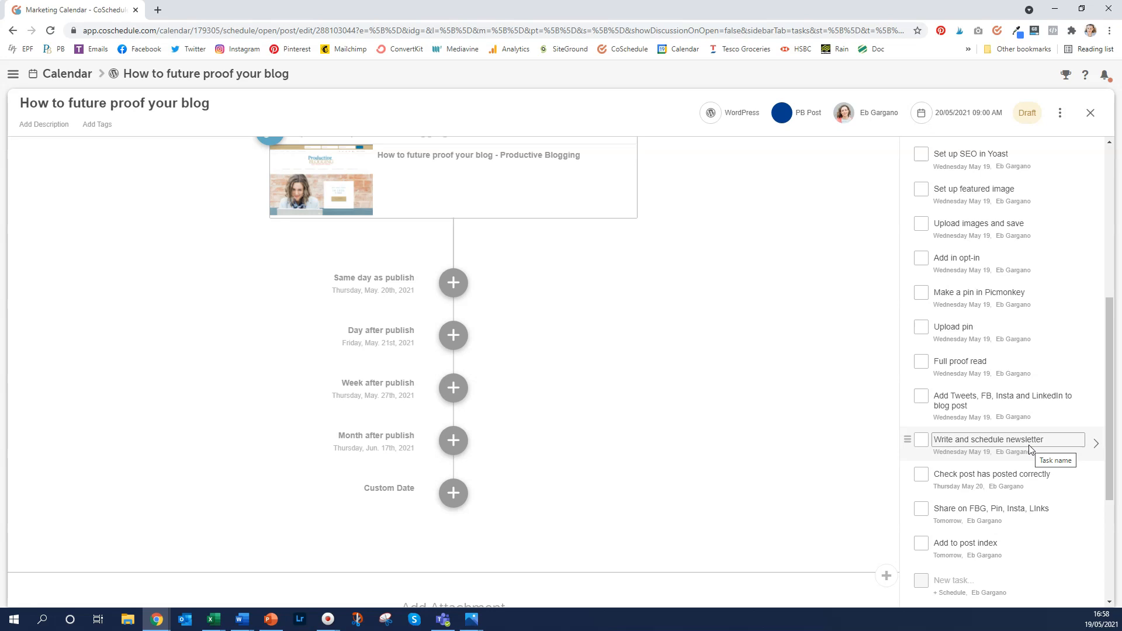
scroll(975, 247, up, 4)
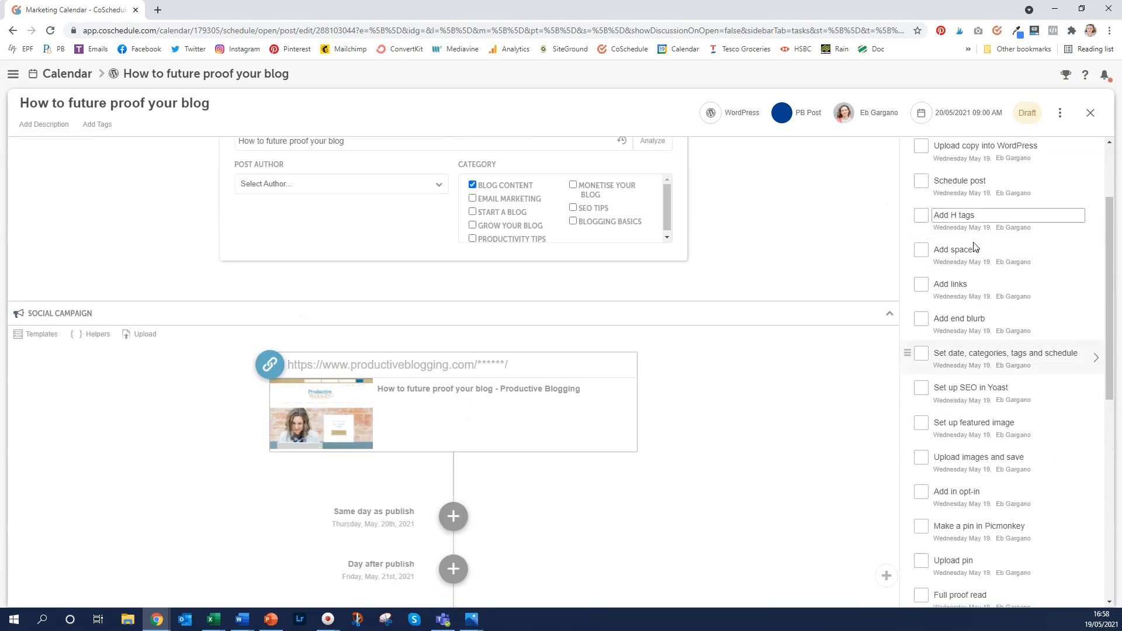
scroll(997, 251, up, 2)
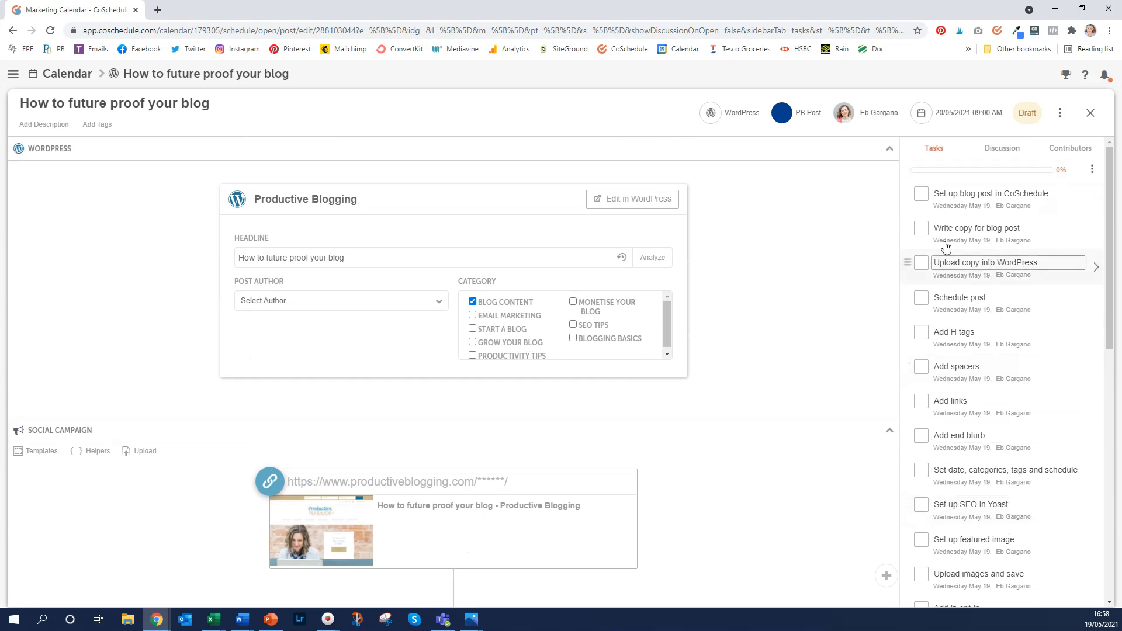
Open the post in the WordPress editor and return to its CoSchedule calendar item
click(638, 201)
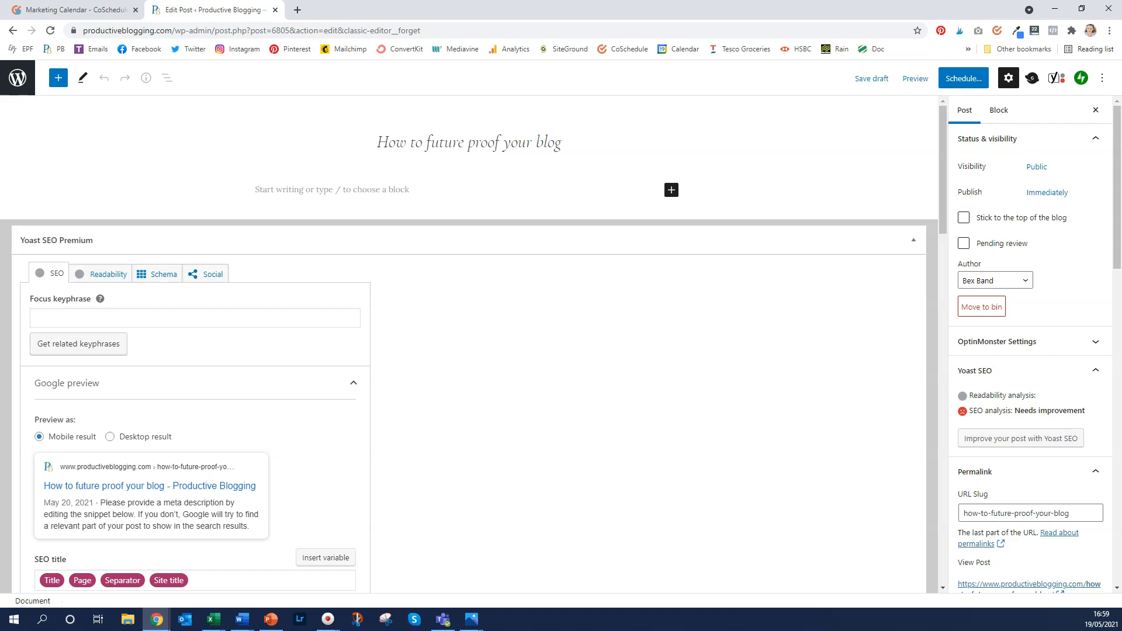
click(105, 10)
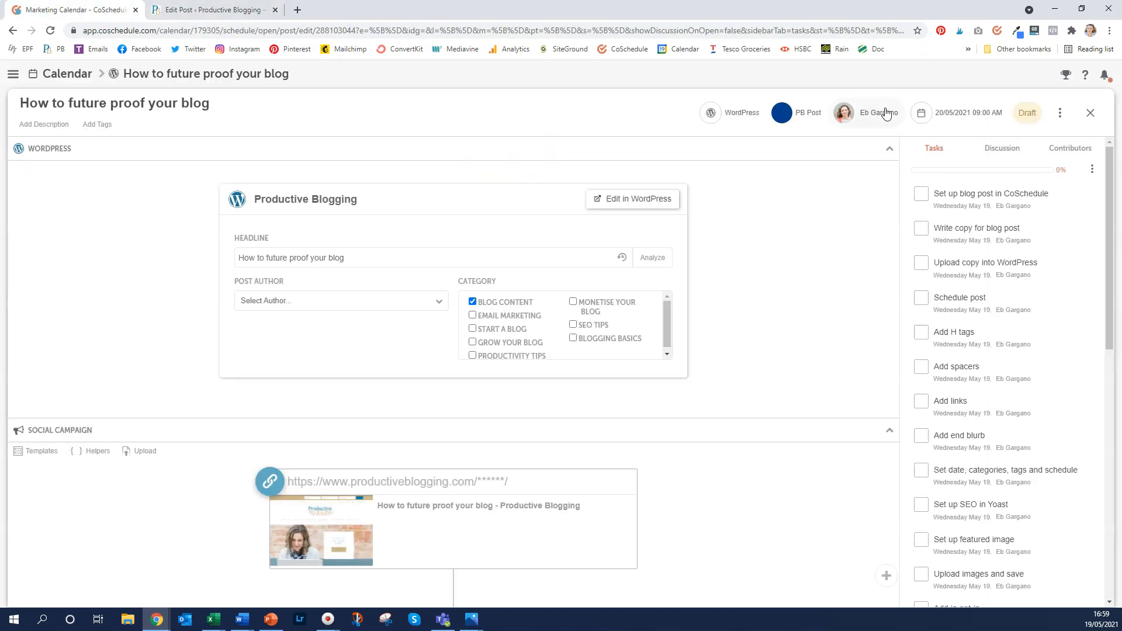
Mark the tasks Set up blog post in CoSchedule, Write copy for blog post and Upload copy into WordPress as complete
click(924, 199)
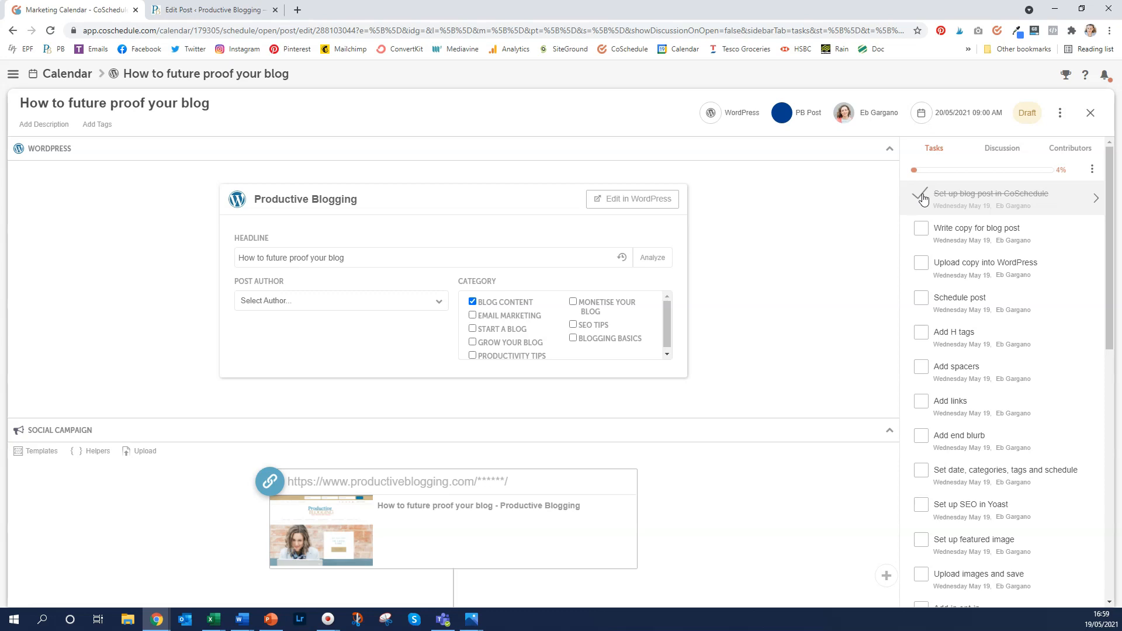
click(922, 231)
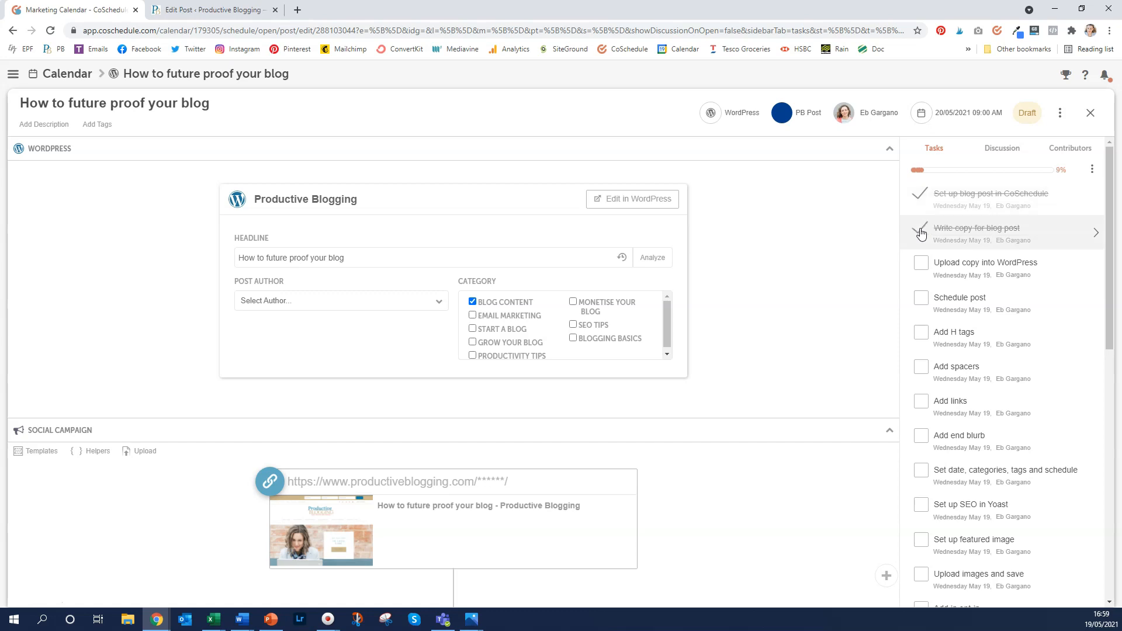
click(922, 270)
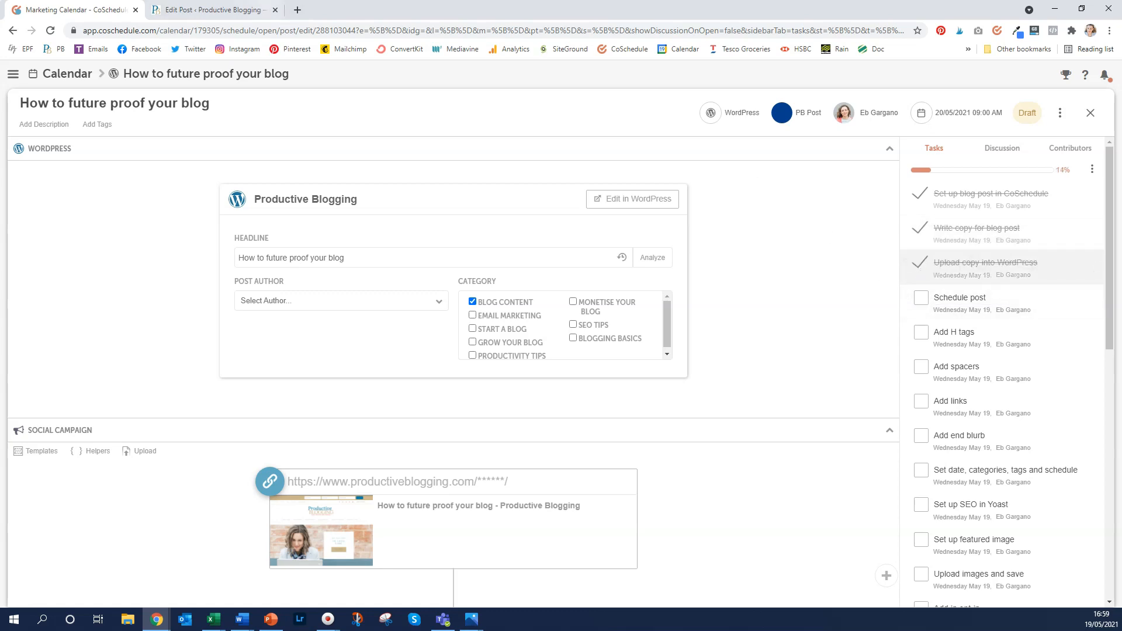
View the post in the WordPress editor, and examine the checklist's progress details in CoSchedule
click(213, 10)
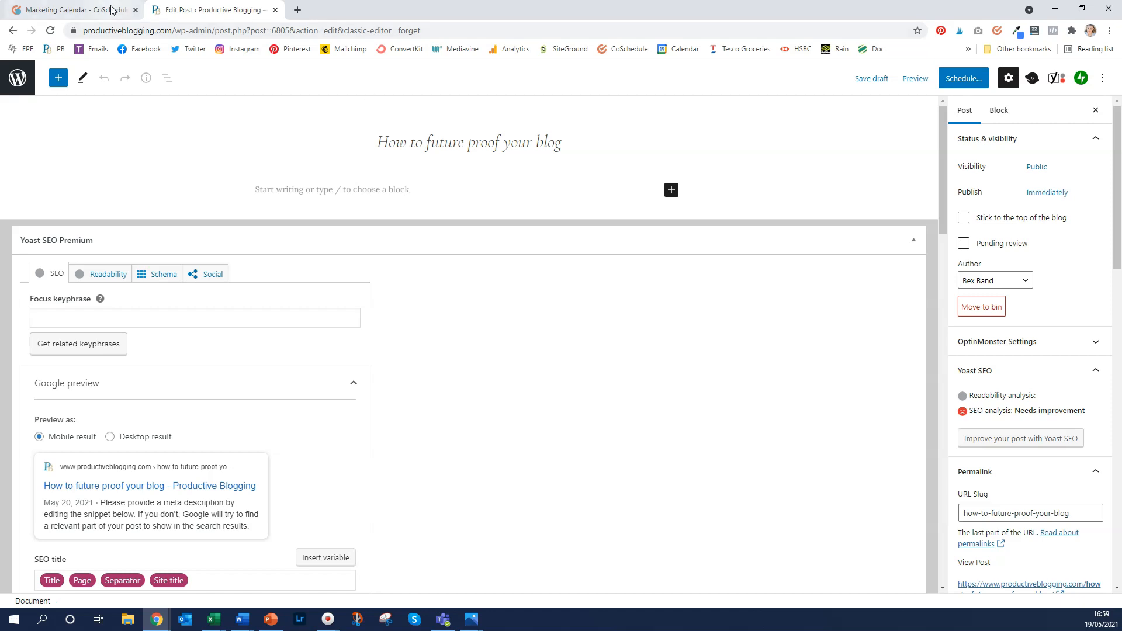
click(76, 10)
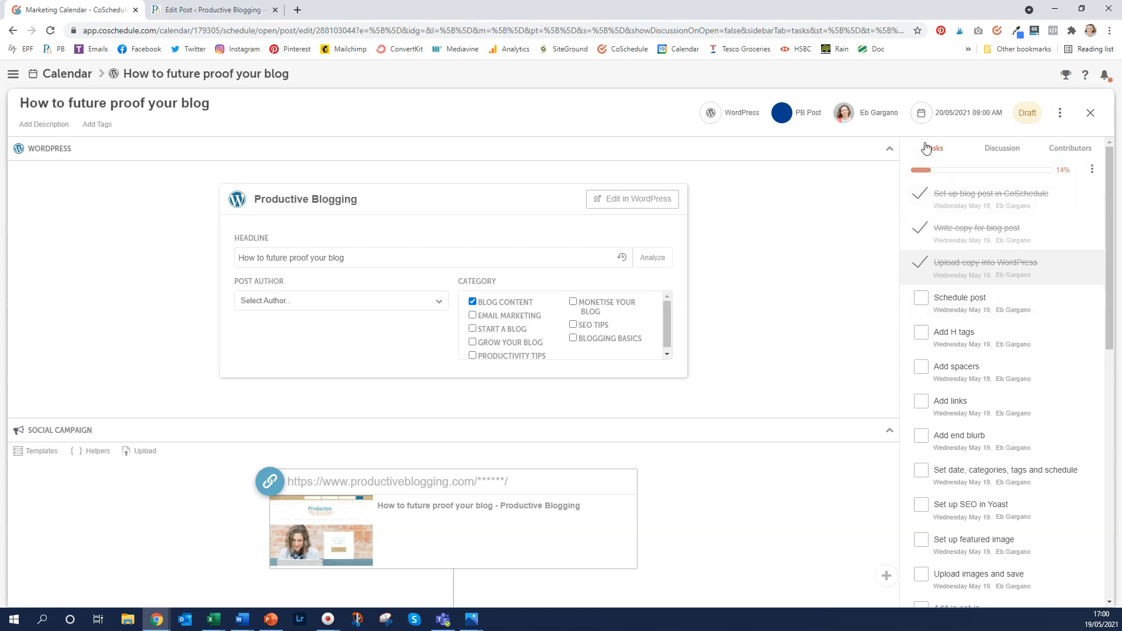
click(1012, 175)
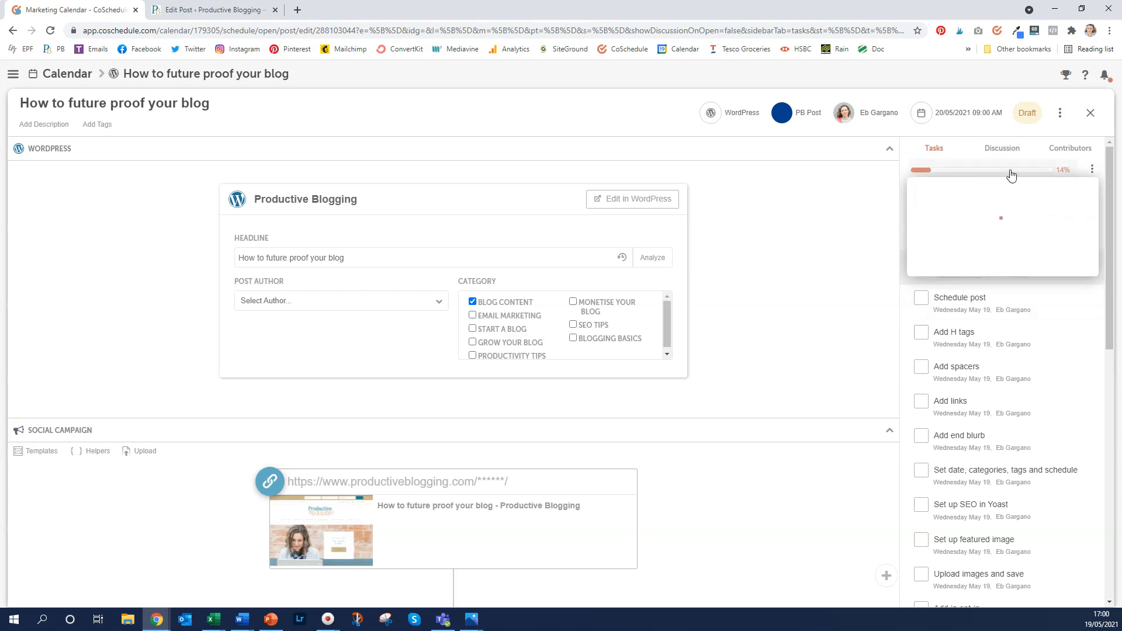
mouse_move(971, 178)
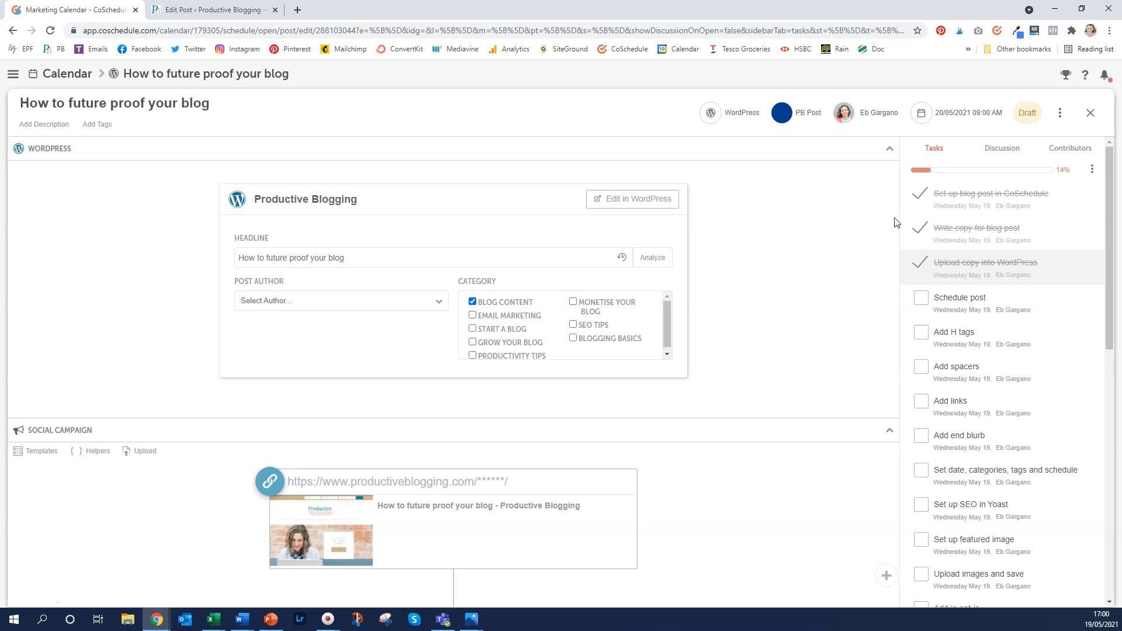
Mark the tasks Schedule post, Add H tags, Add spacers, Add links and Add end blurb as complete
click(924, 302)
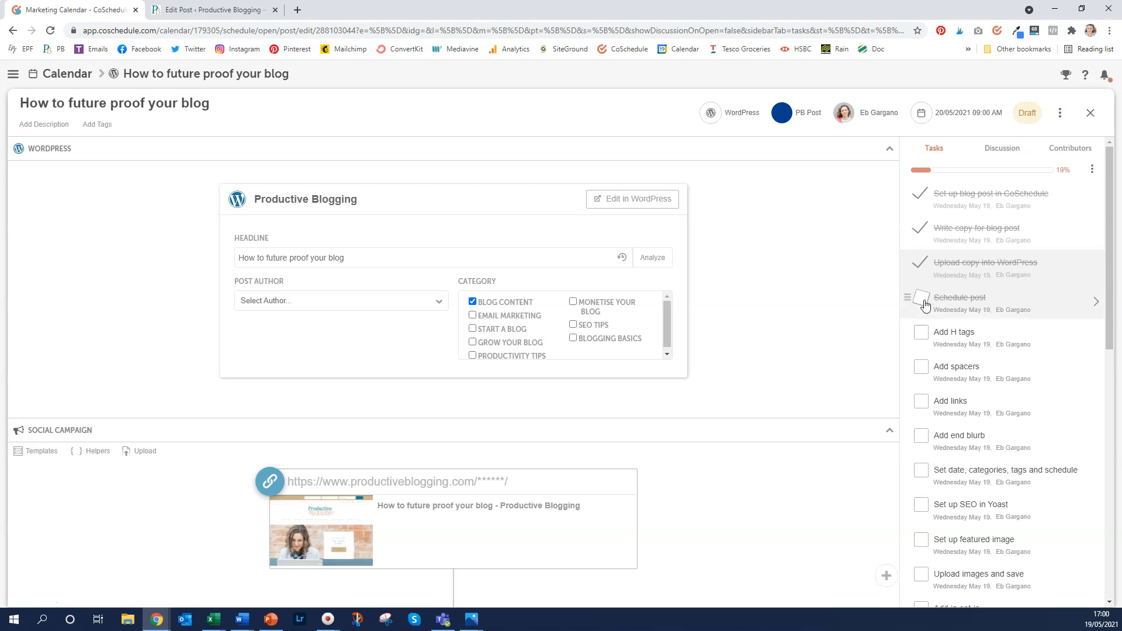
click(919, 339)
click(921, 366)
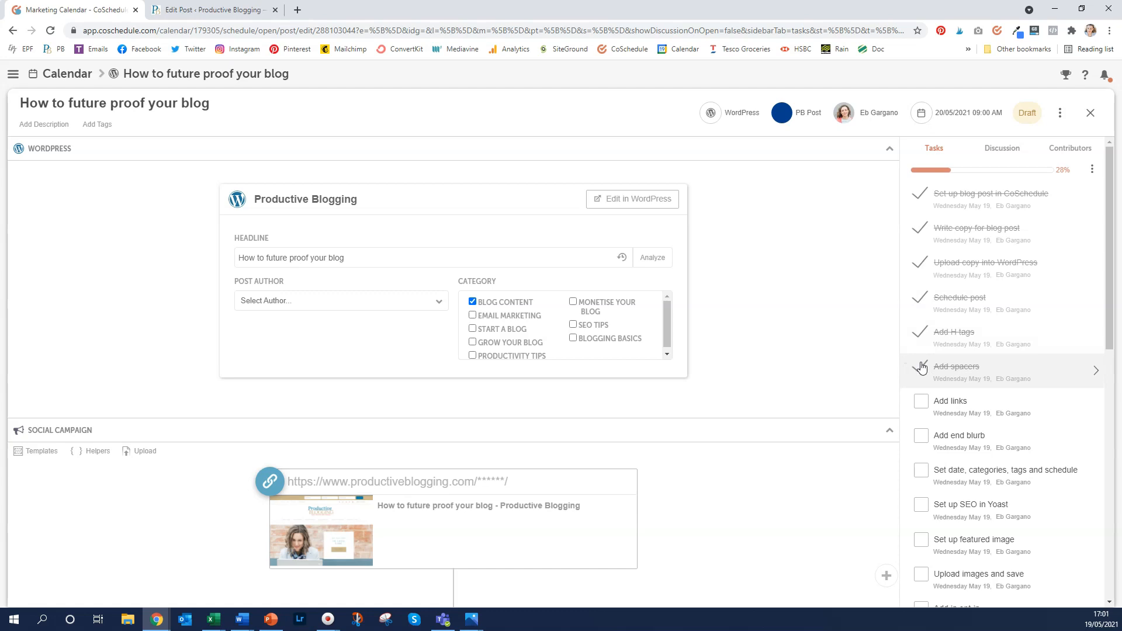
click(921, 401)
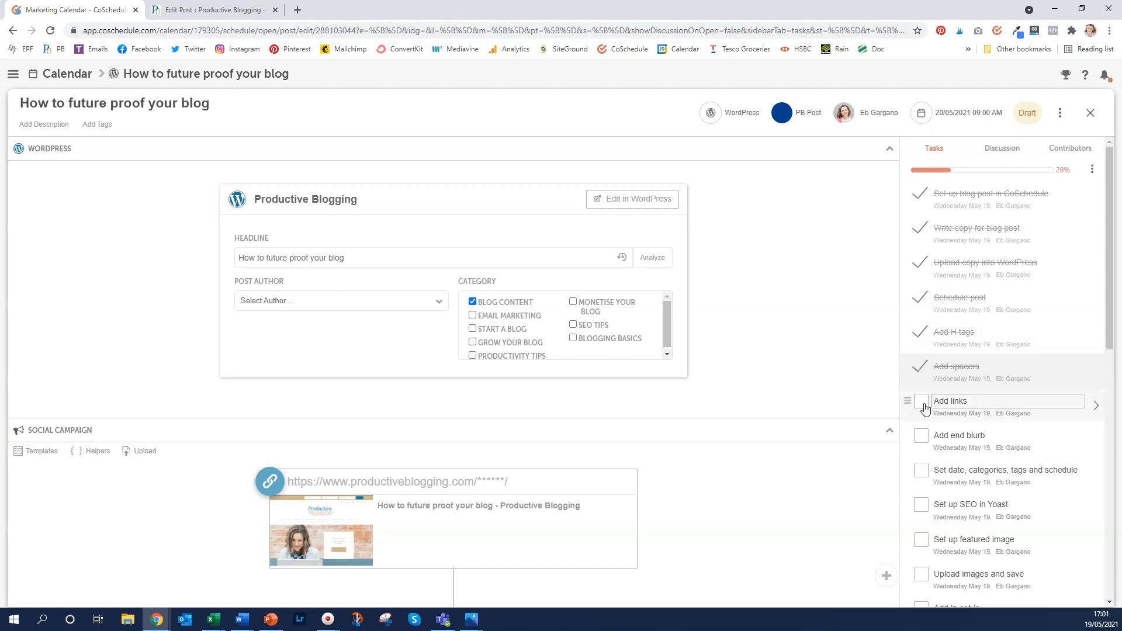
click(923, 437)
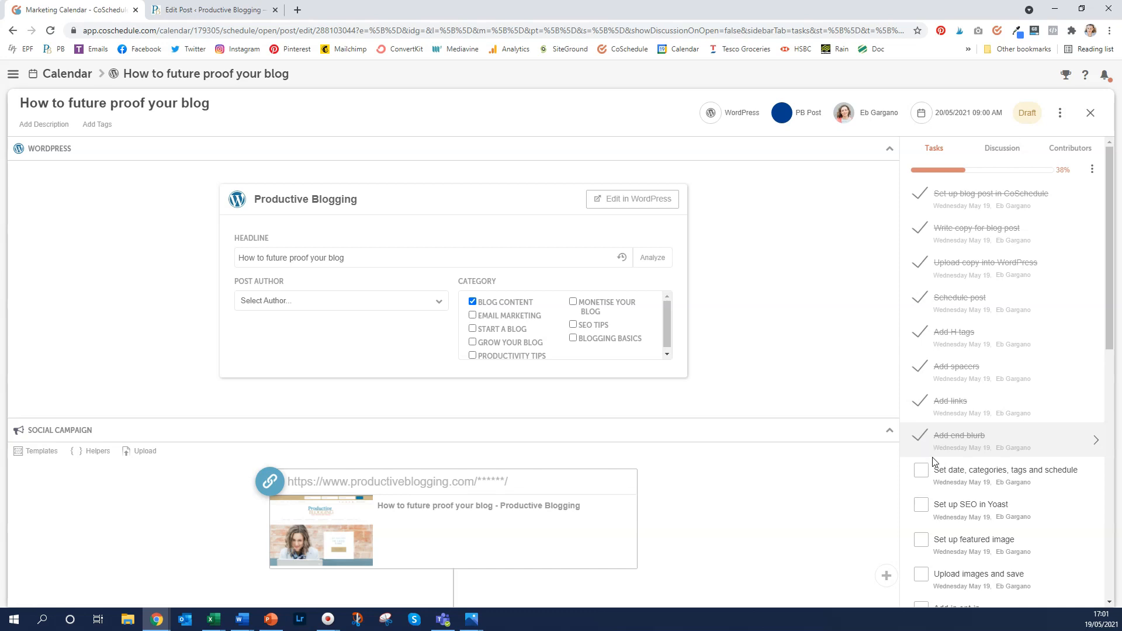
Complete the tasks Set date, categories, tags and schedule, Set up SEO in Yoast, Set up featured image and Upload images and save
click(922, 471)
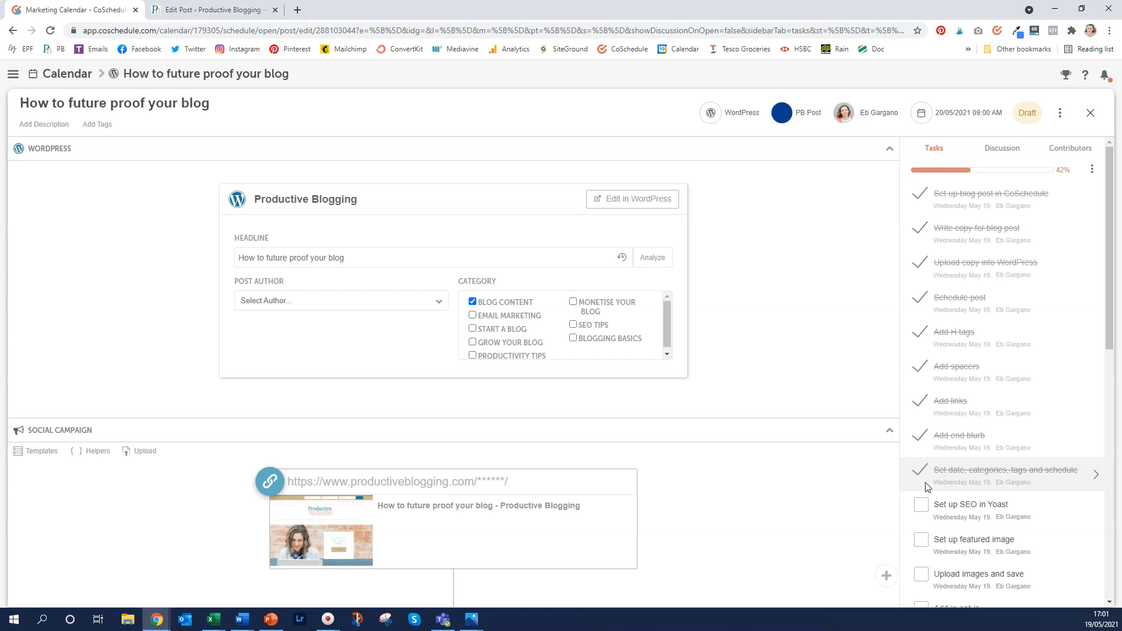
click(922, 506)
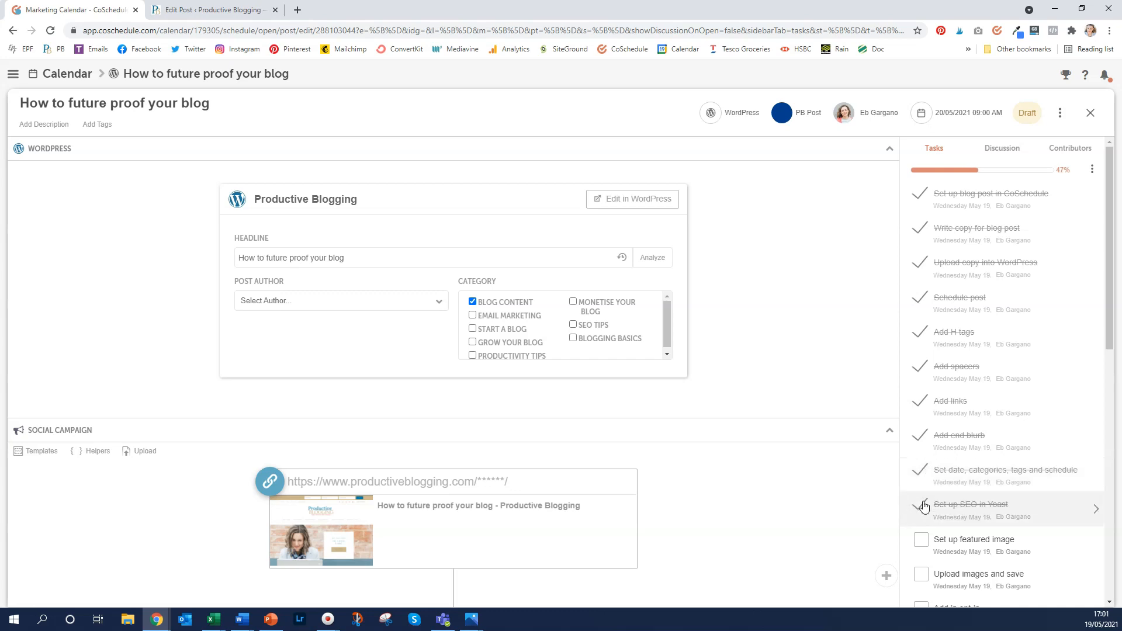
click(922, 540)
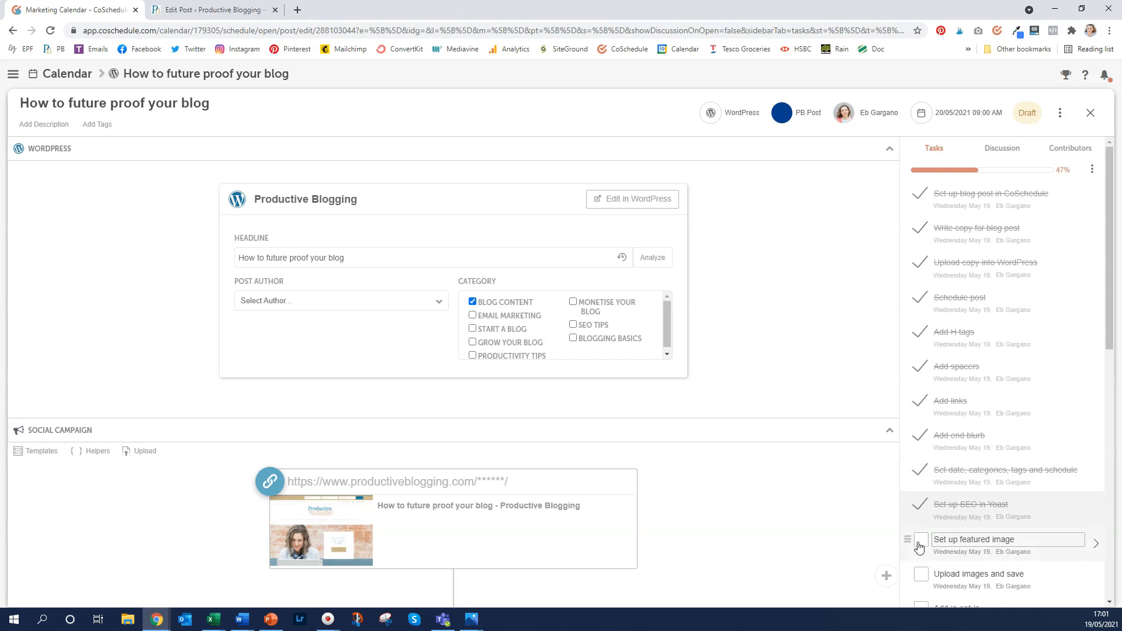
click(922, 575)
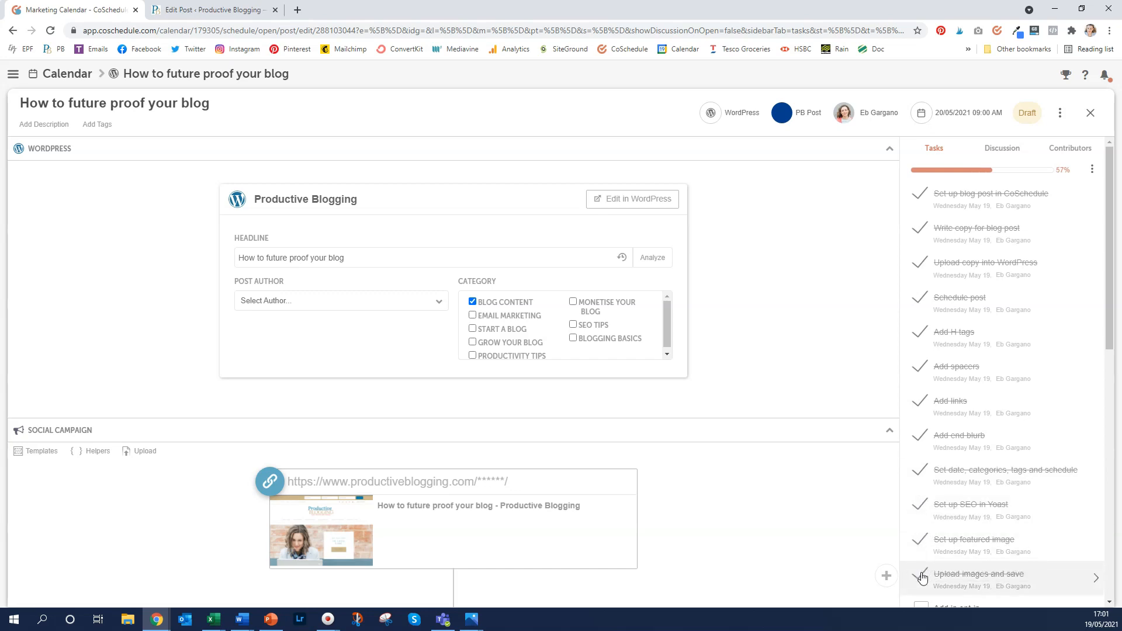
Mark the tasks Add in opt-in, Make a pin in Picmonkey, Upload pin and Full proof read as complete
scroll(922, 577, down, 6)
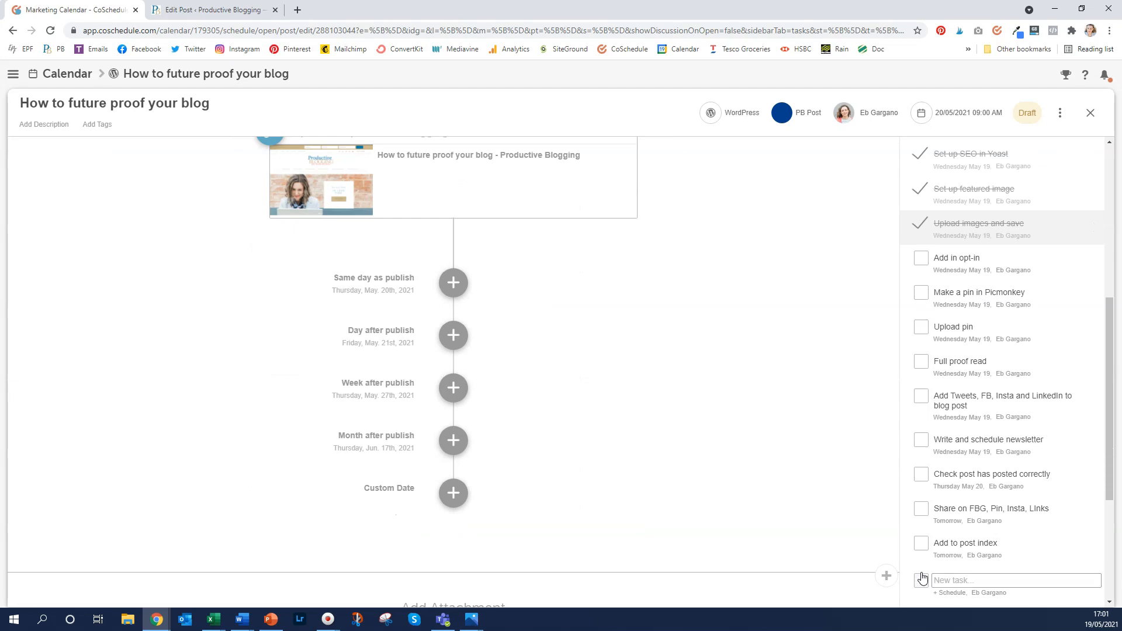
click(919, 263)
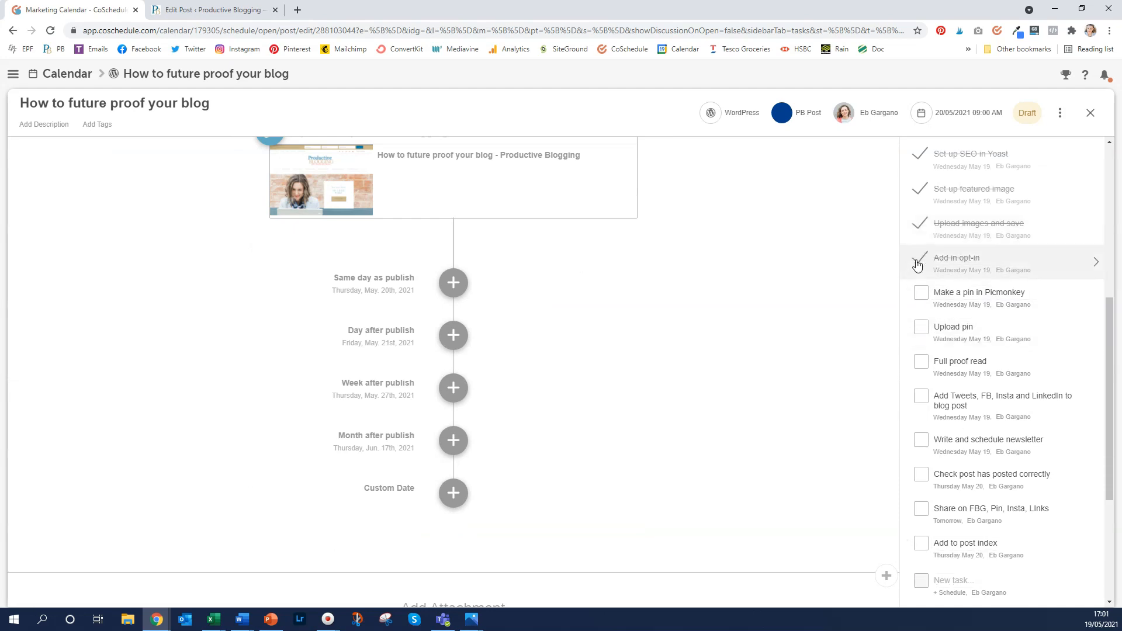
click(921, 293)
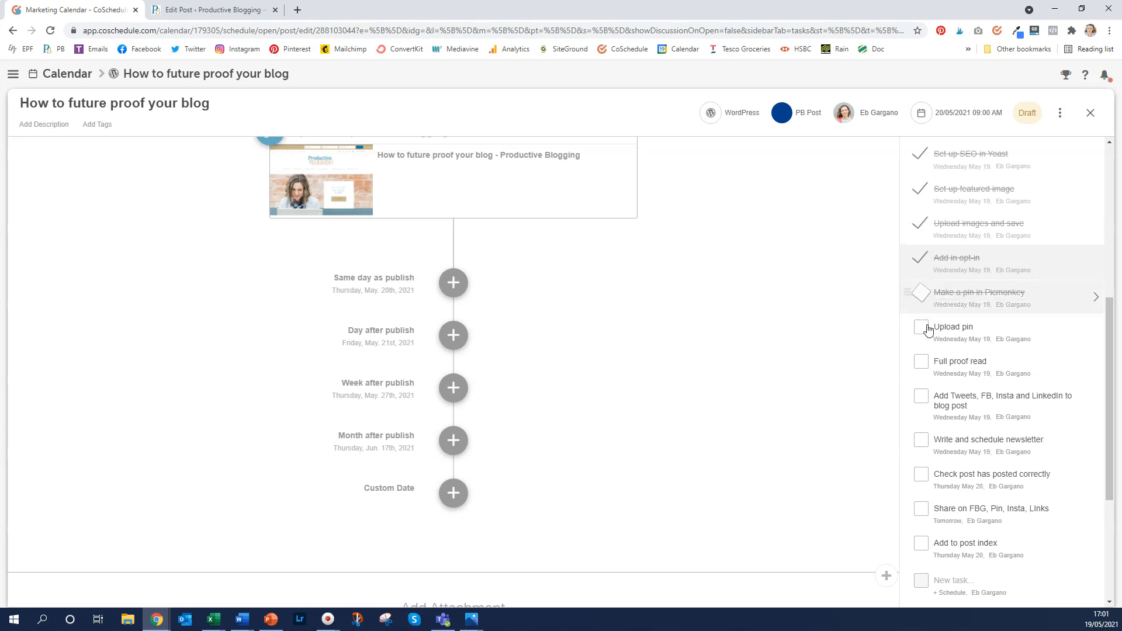
click(928, 329)
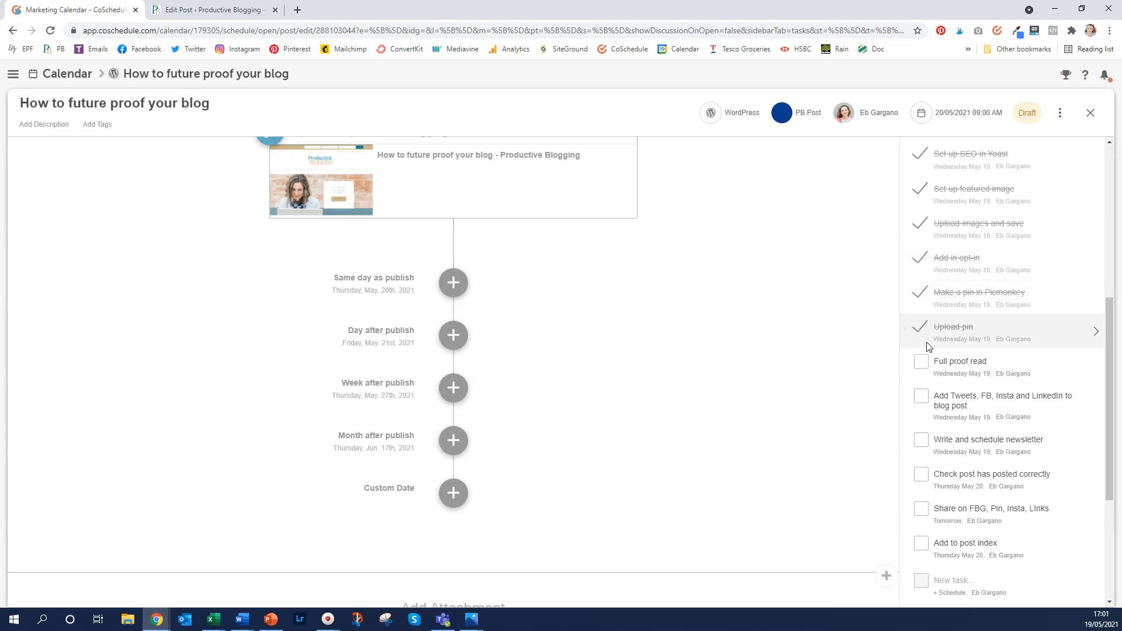
click(922, 364)
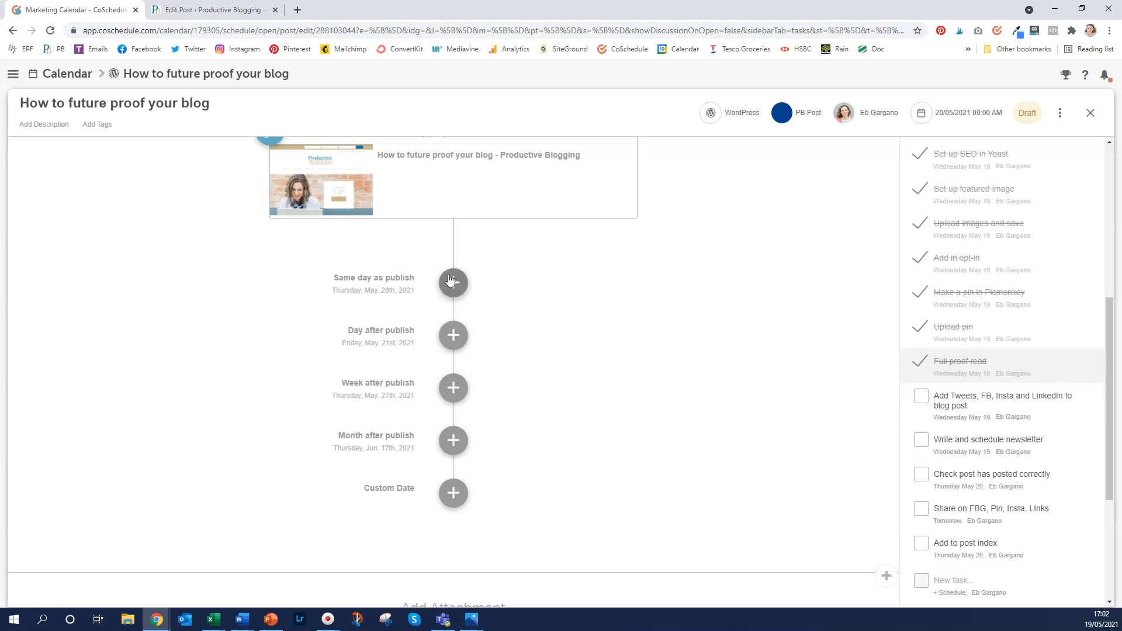
Examine the CoSchedule task list and social campaign section inside the WordPress post editor, and return to CoSchedule
click(203, 10)
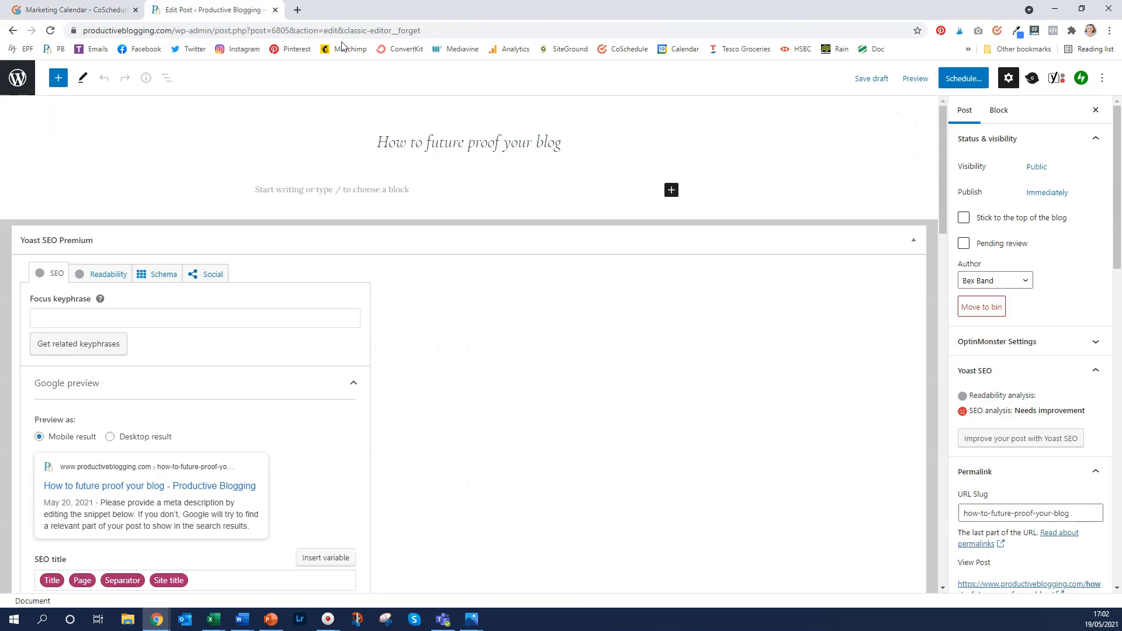
scroll(832, 327, down, 7)
scroll(831, 327, down, 7)
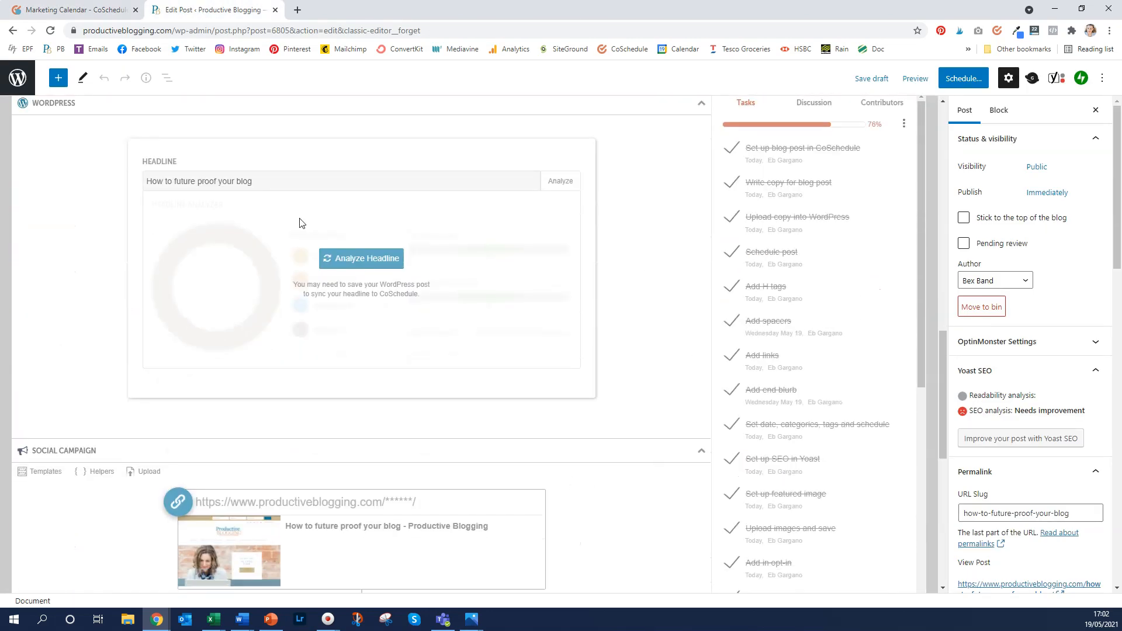
click(63, 10)
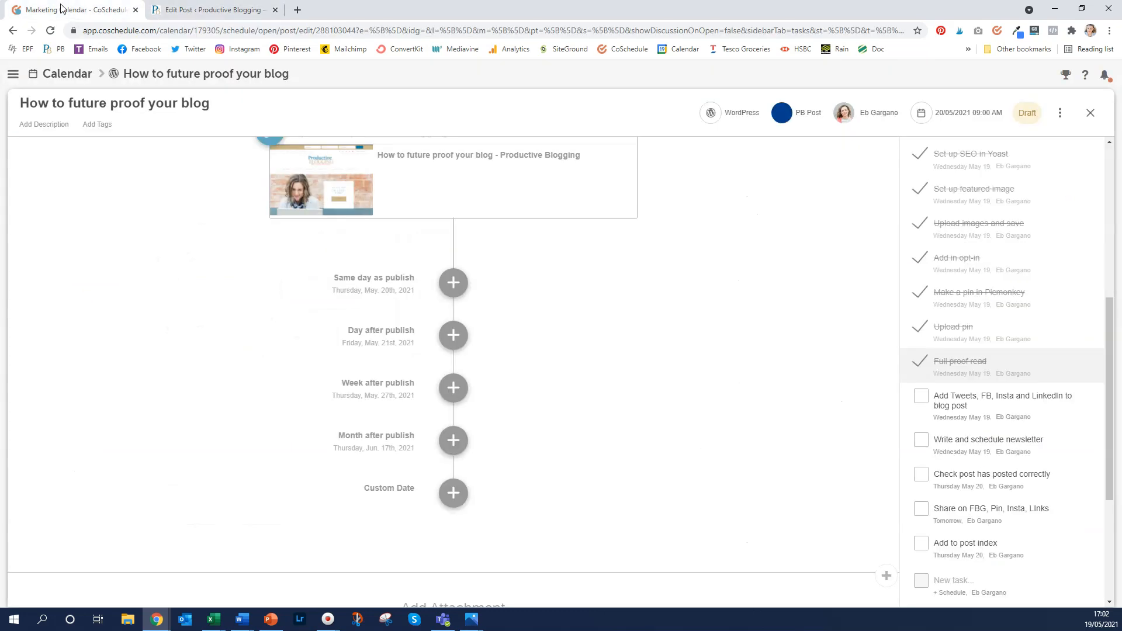
Start a same-day-as-publish social message for the Productive Blogging and productiveblogging profiles plus the blogger's personal LinkedIn and Twitter profiles
click(455, 284)
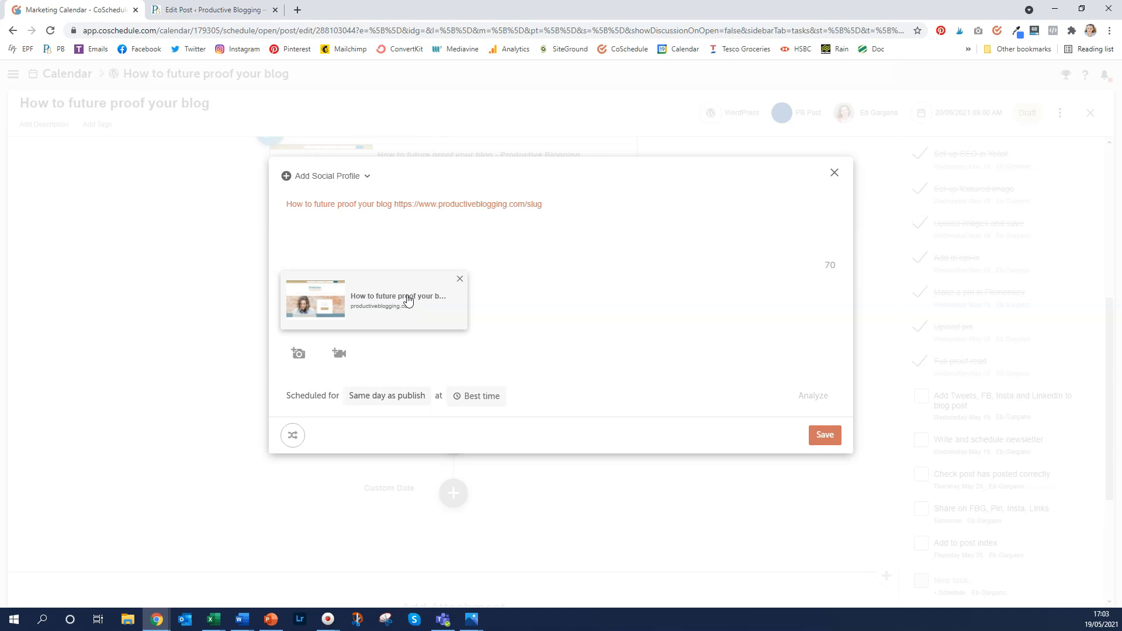
click(349, 179)
click(343, 219)
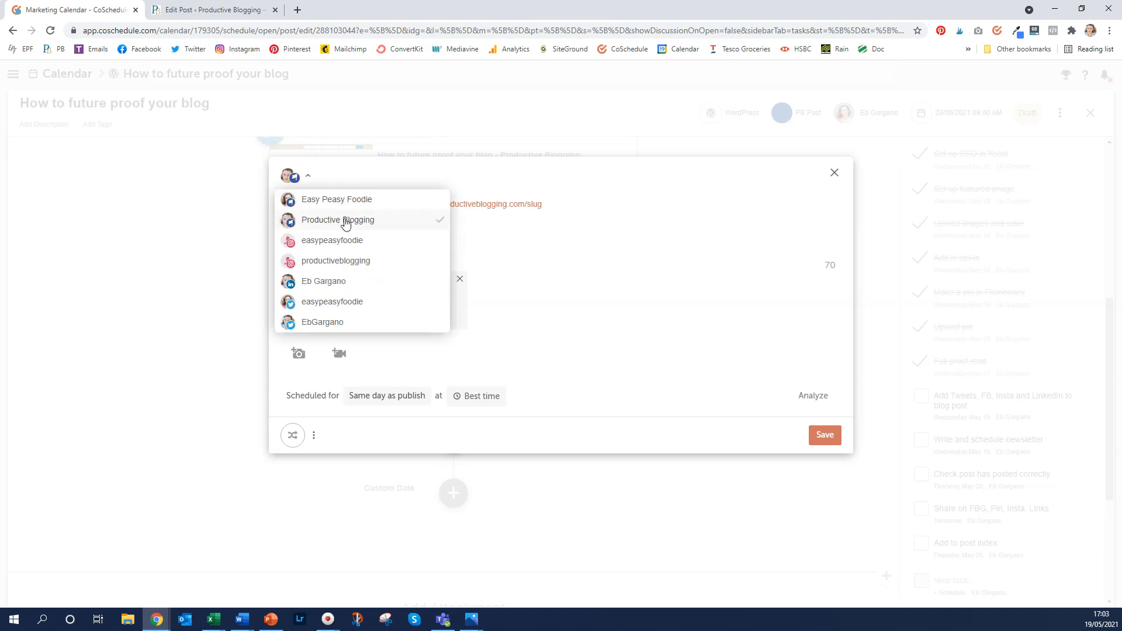
click(346, 264)
click(342, 304)
click(342, 304)
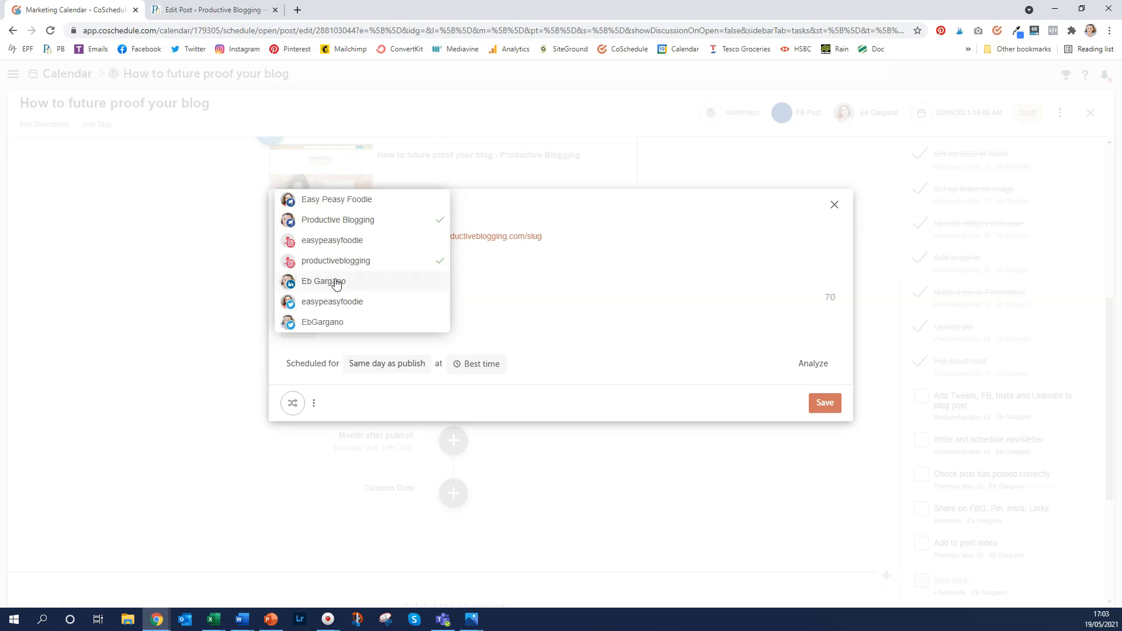
click(344, 322)
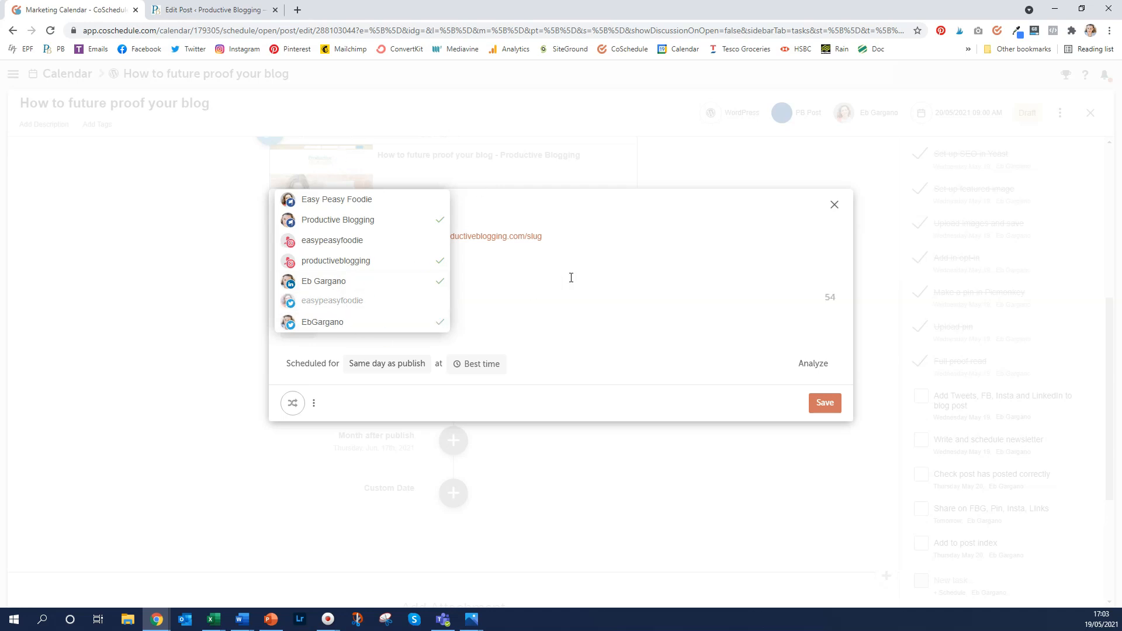
View the image upload options for the social message and return to the message without adding a file
click(533, 294)
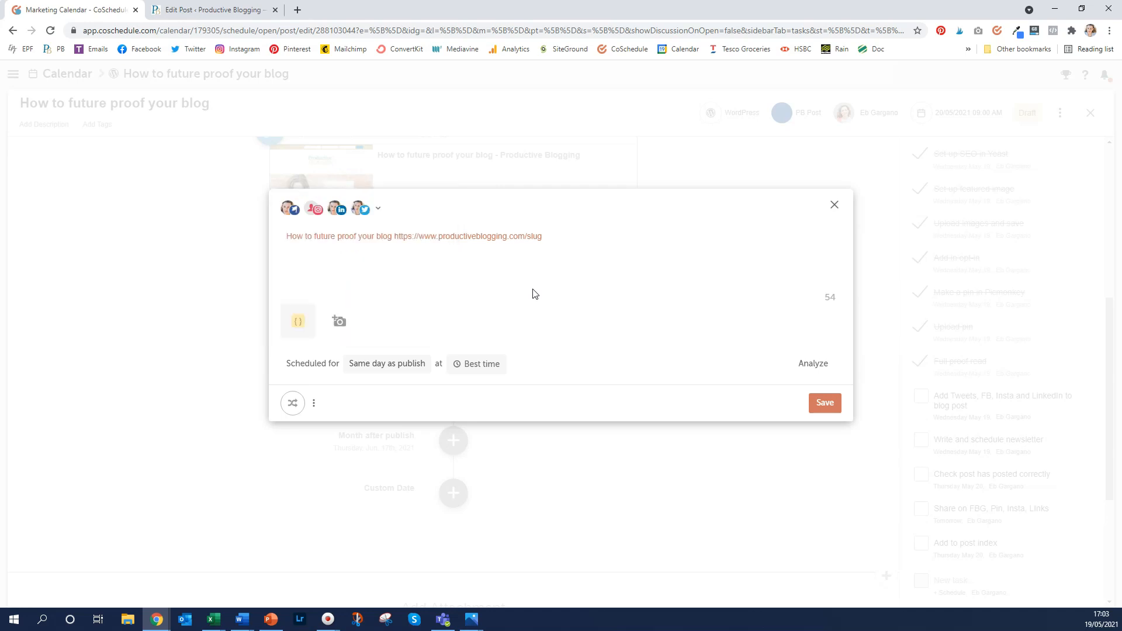
mouse_move(304, 328)
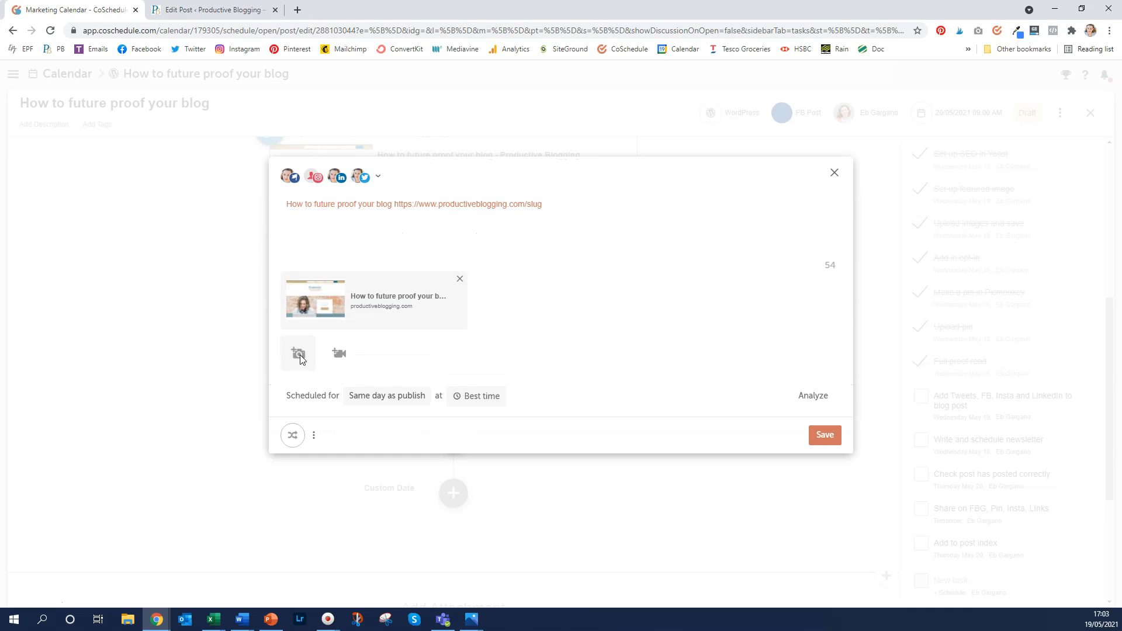
click(300, 355)
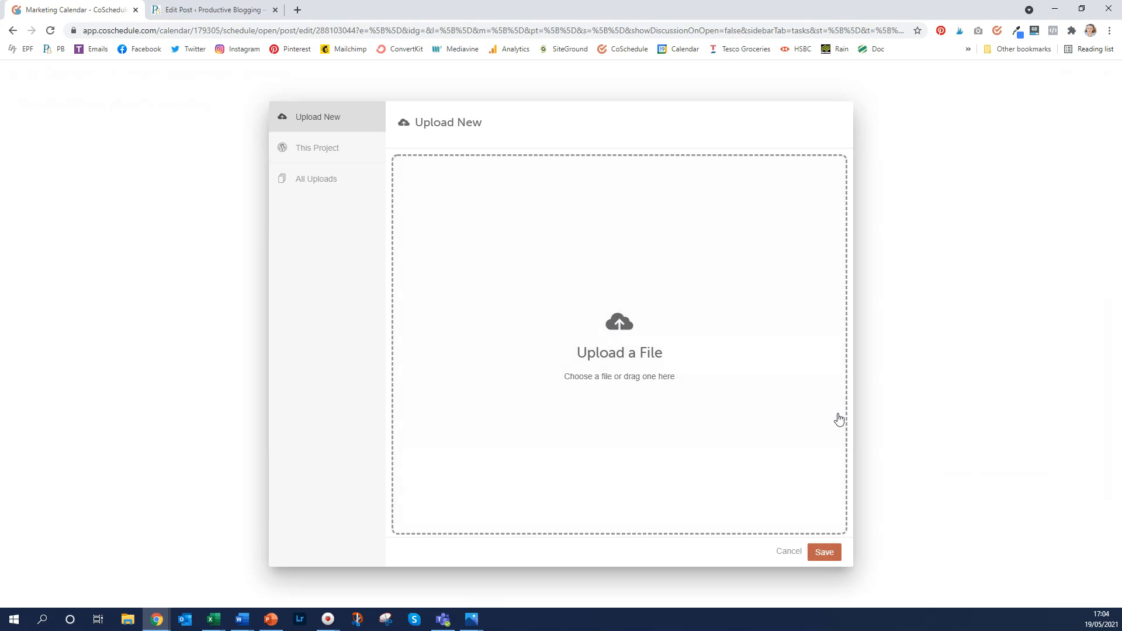
click(825, 552)
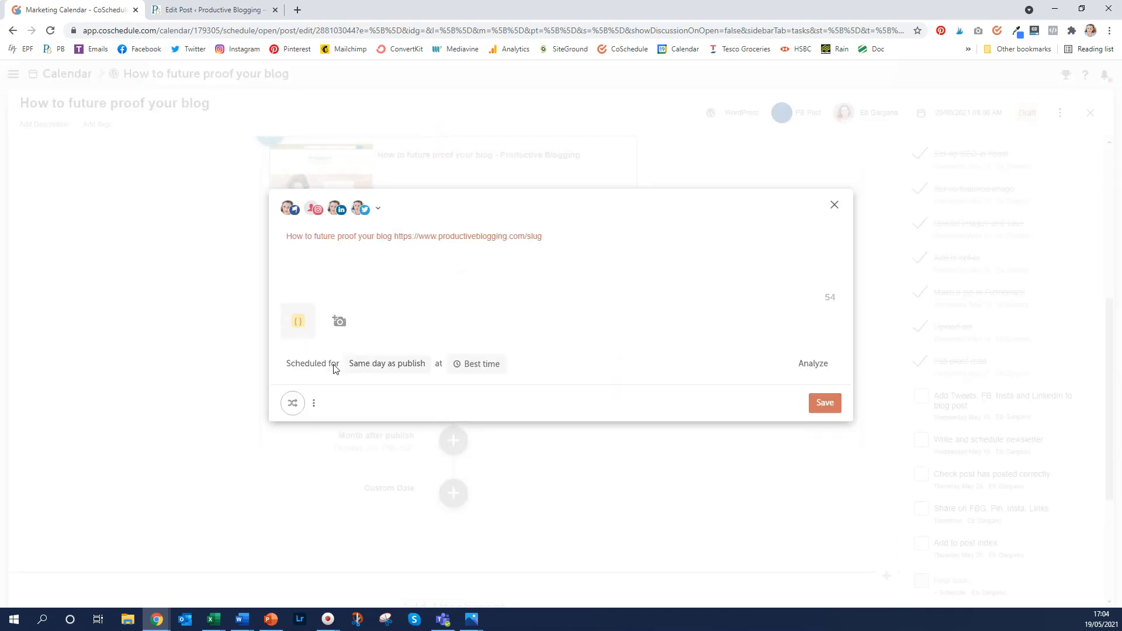
Schedule the message for 1 hour after publish, add it to the PB Evergreen Content ReQueue group and save it
click(477, 369)
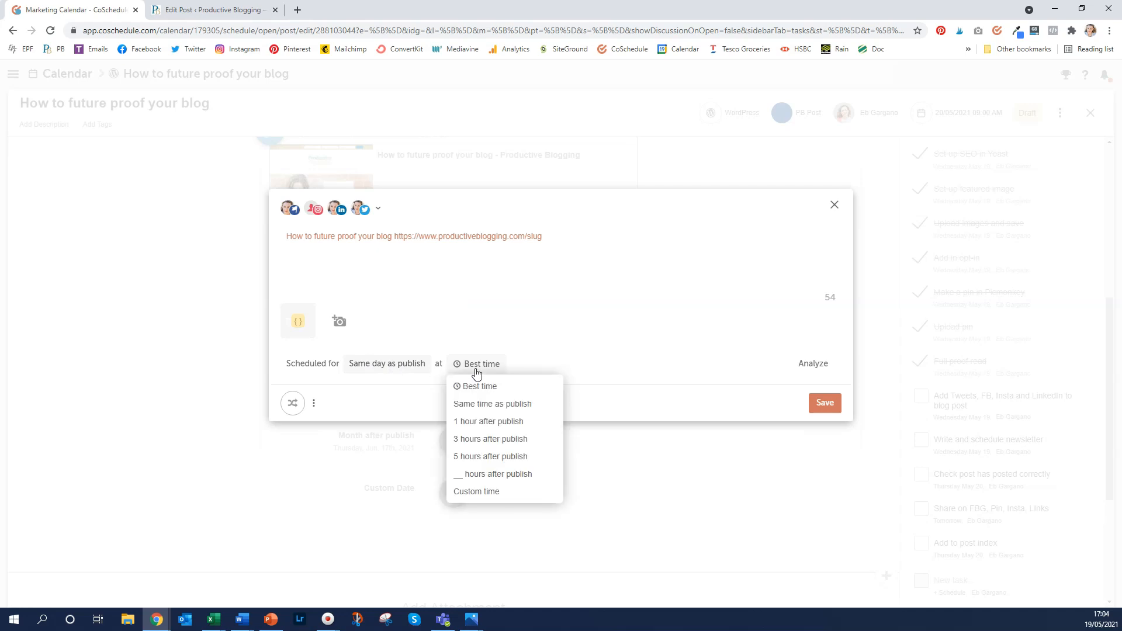
click(477, 426)
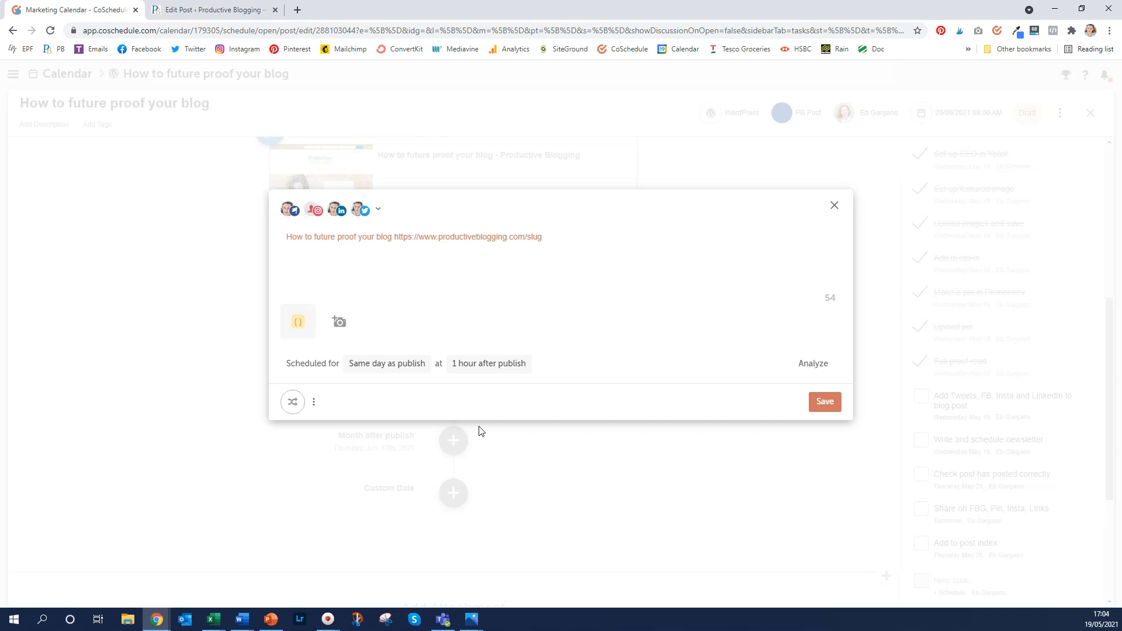
click(293, 401)
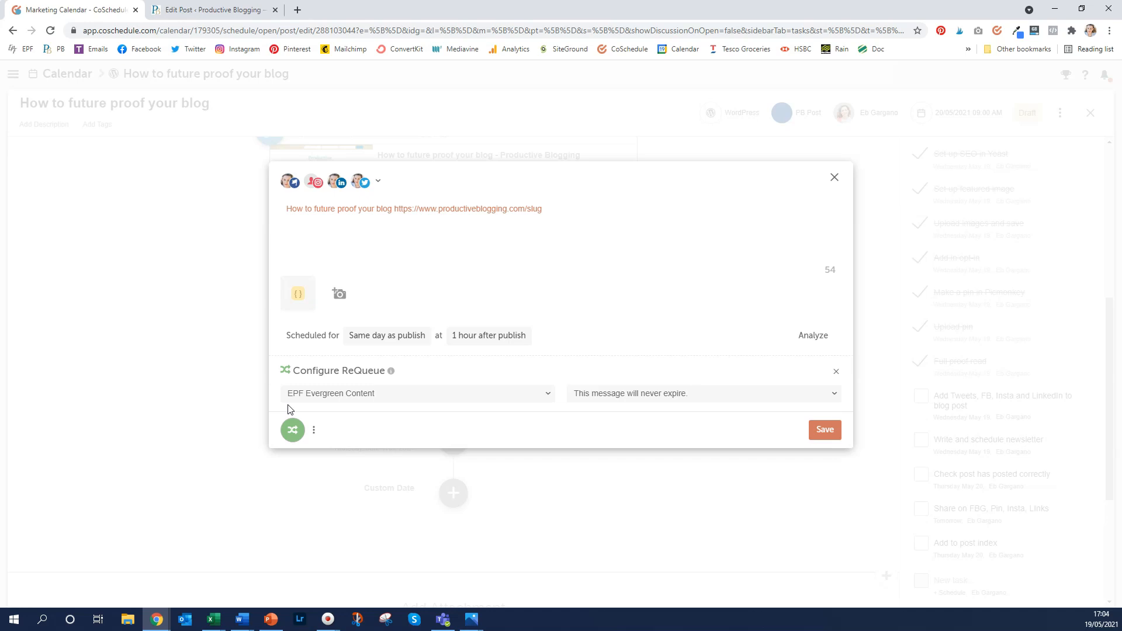
click(300, 393)
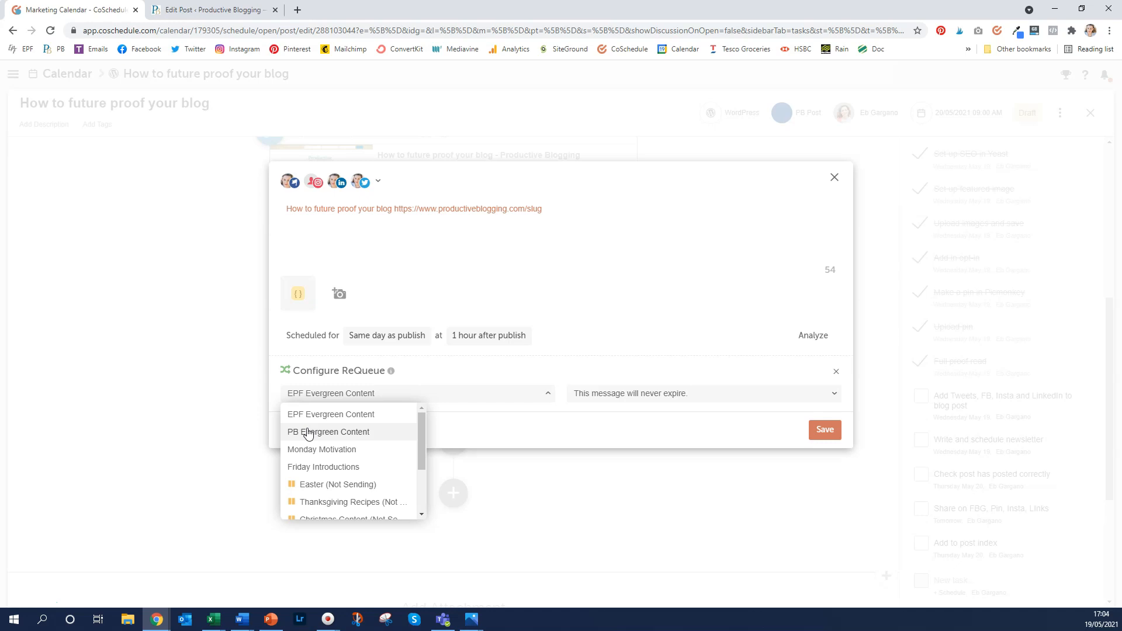
click(309, 432)
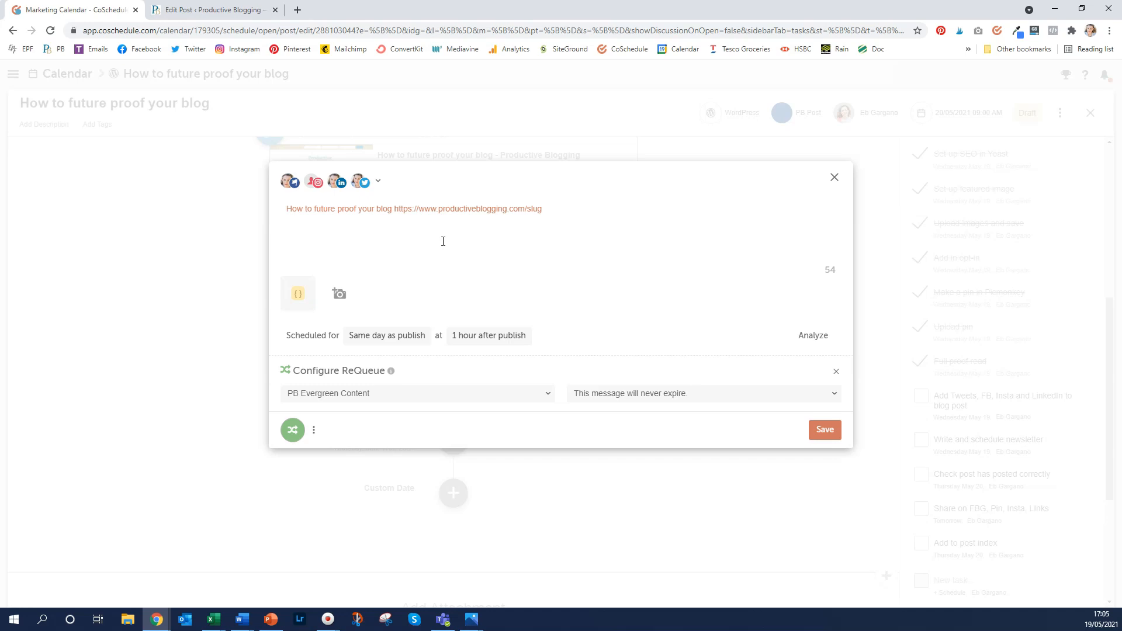
click(833, 431)
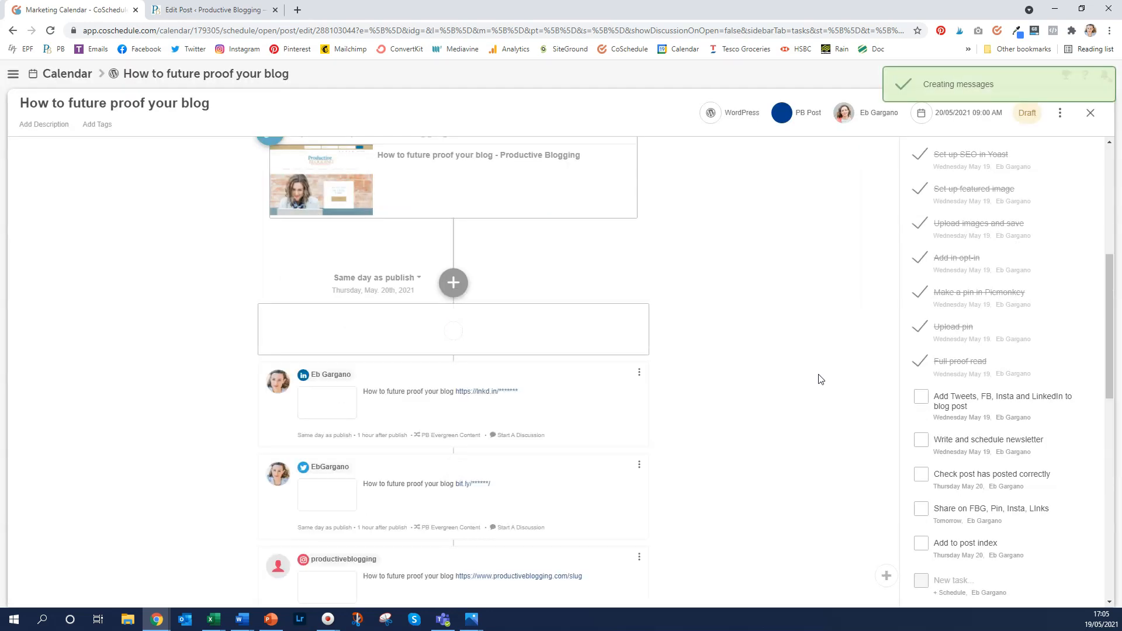
Complete the tasks Add Tweets, FB, Insta and LinkedIn to blog post and Write and schedule newsletter, and return to the calendar
scroll(624, 356, down, 5)
scroll(579, 457, down, 2)
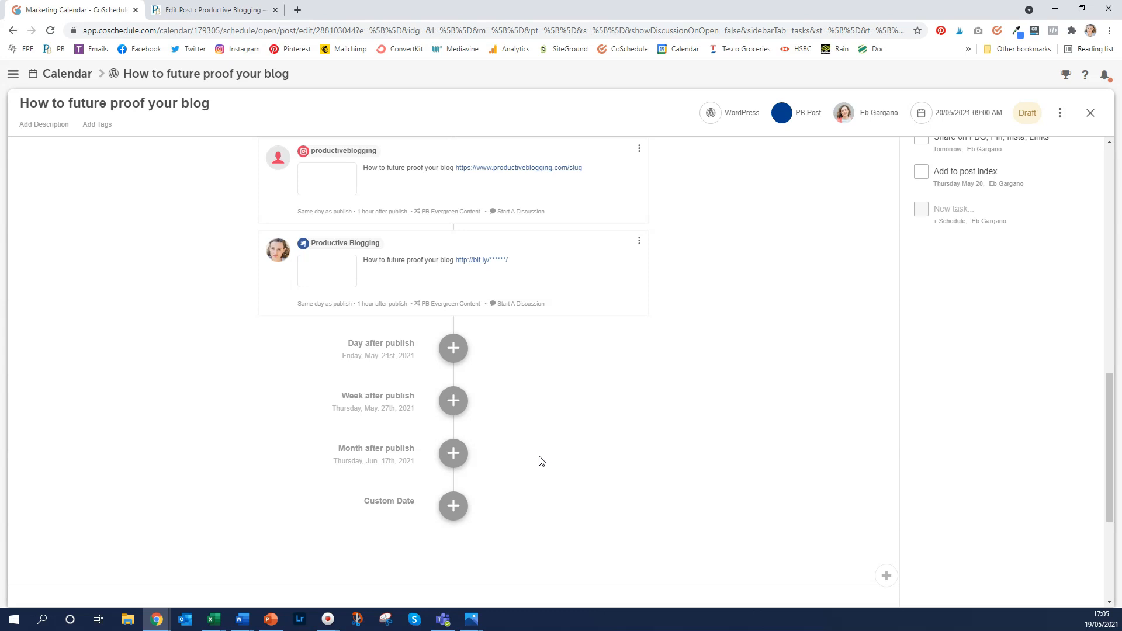
scroll(539, 461, up, 6)
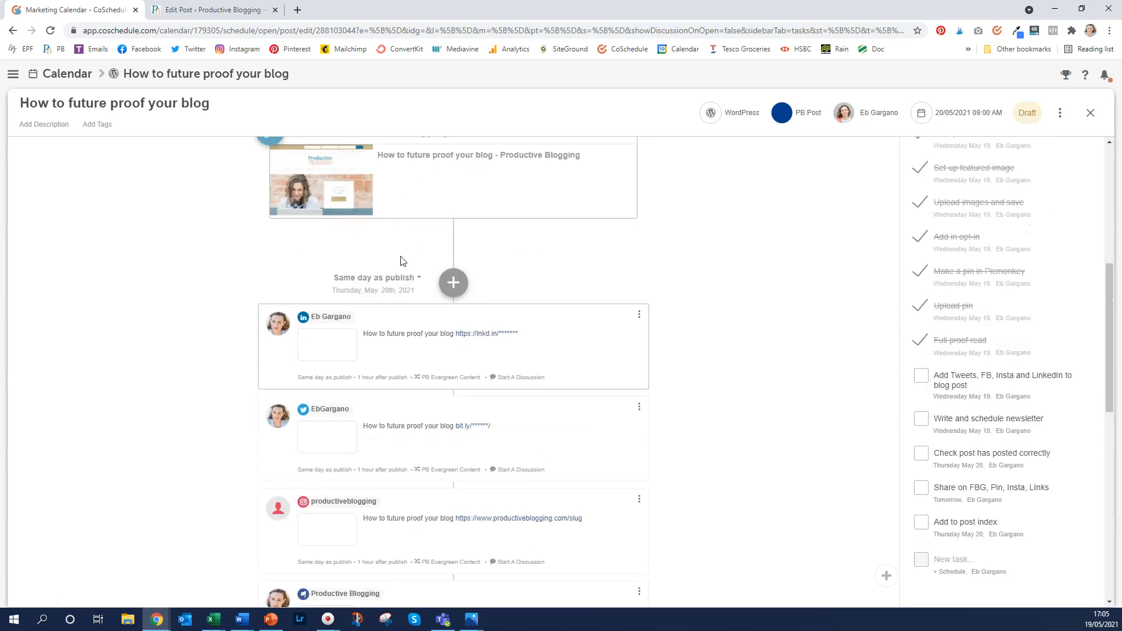
scroll(777, 327, down, 1)
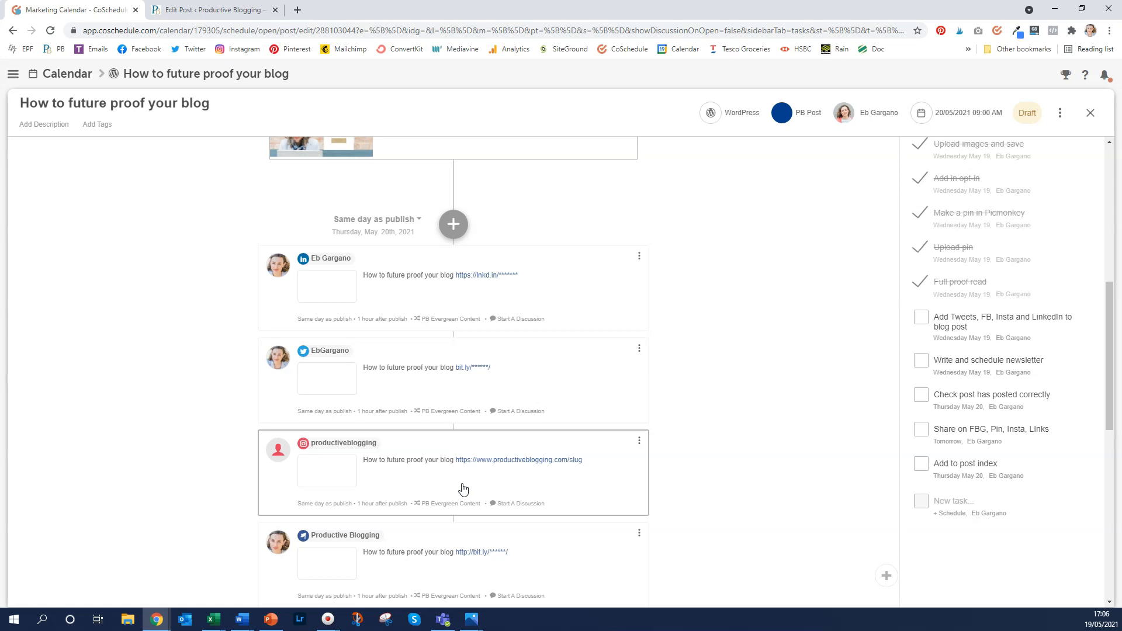
click(927, 318)
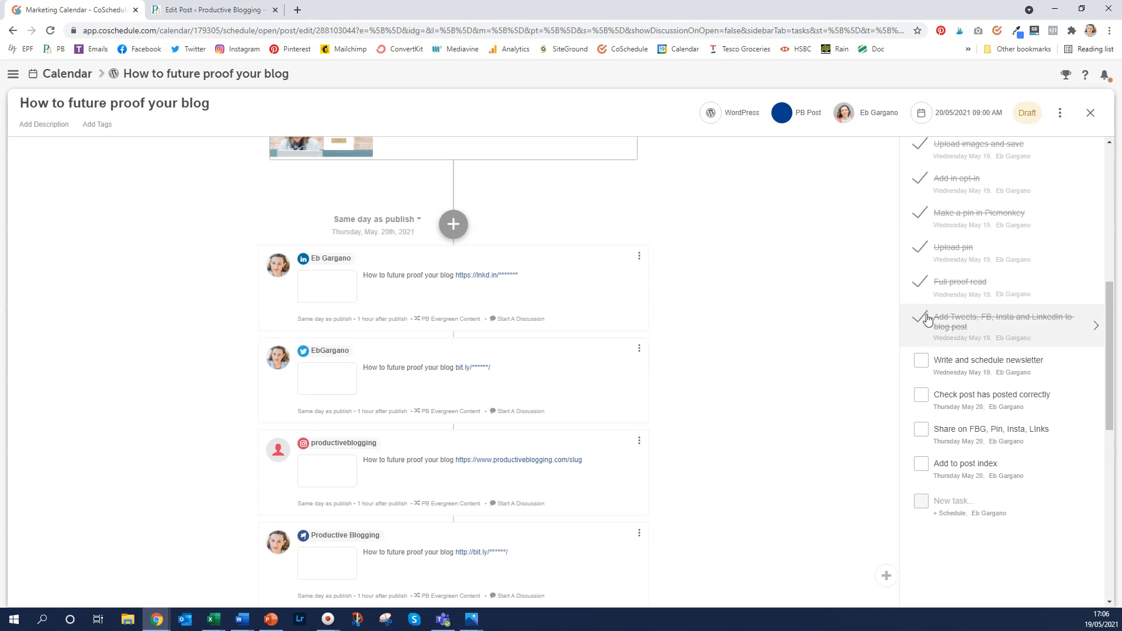
click(921, 360)
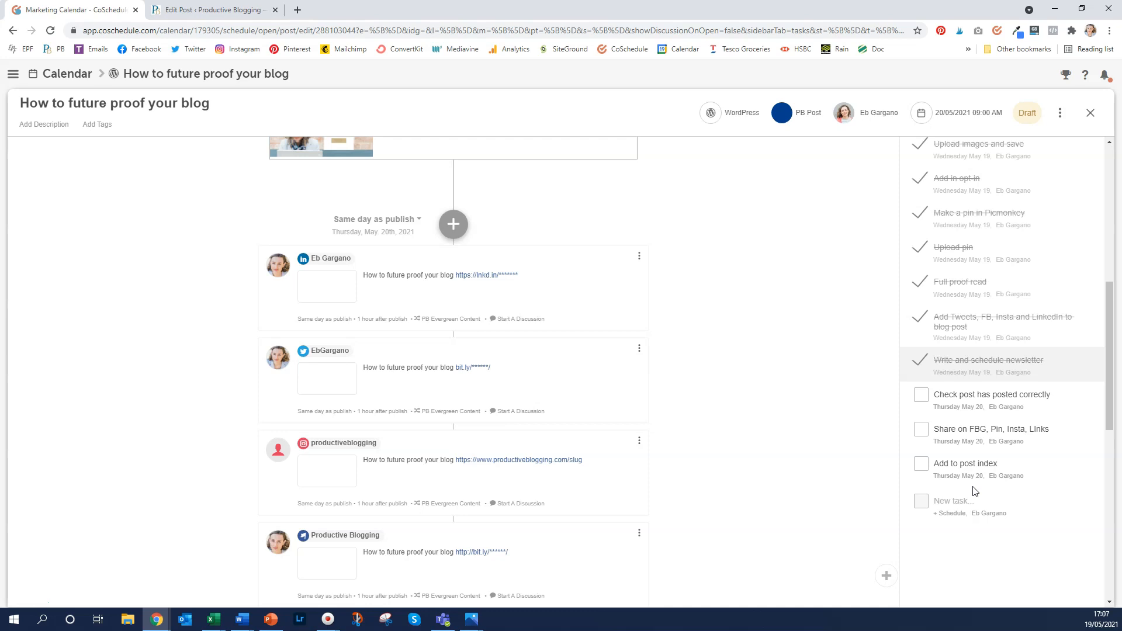
click(1090, 114)
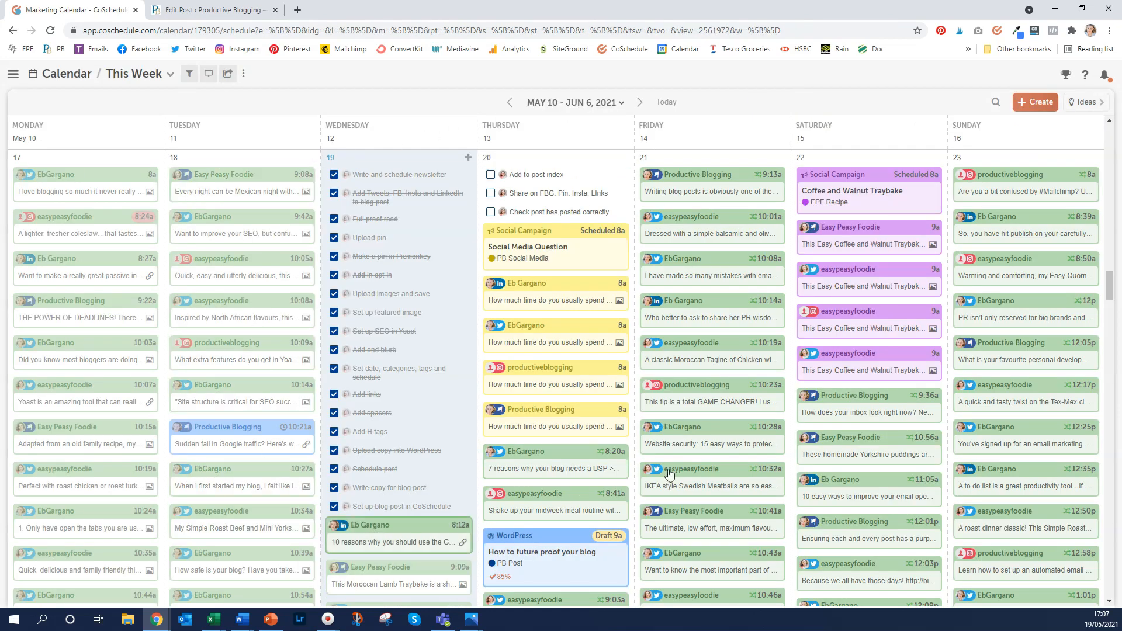
Mark Thursday's tasks Add to post index, Share on FBG, Pin, Insta, Links and Check post has posted correctly as complete
mouse_move(673, 466)
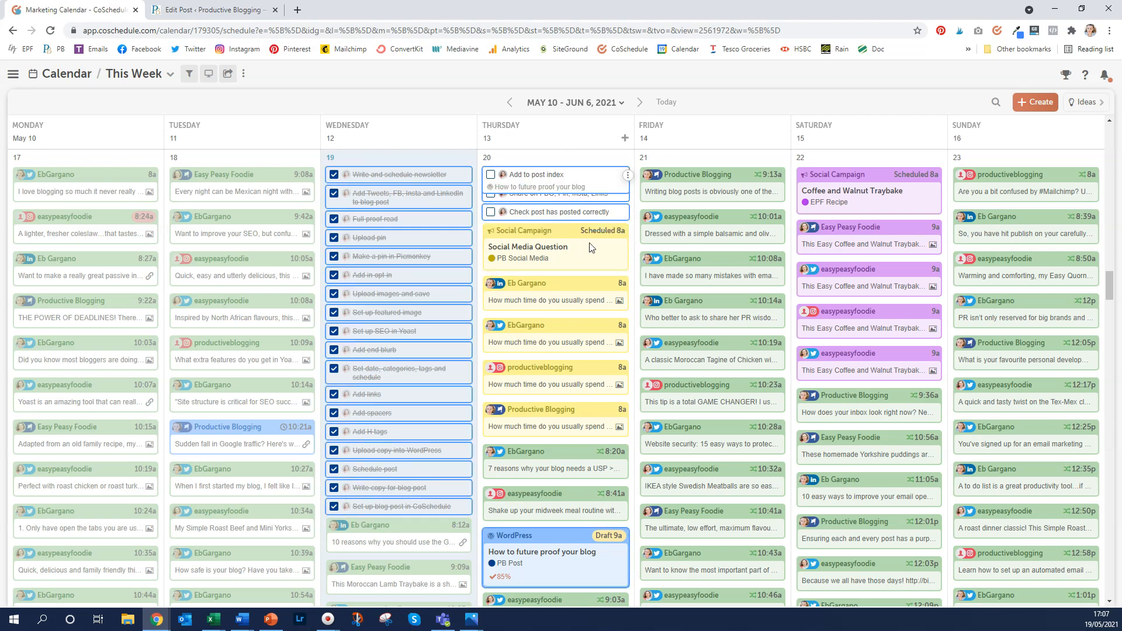
click(491, 174)
click(491, 193)
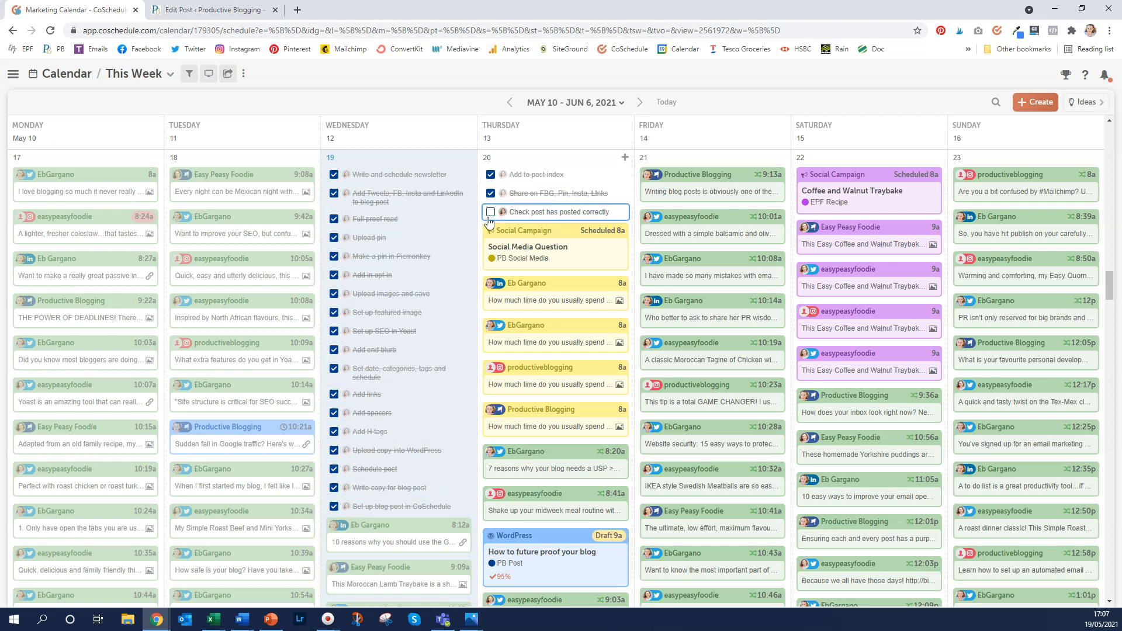
click(491, 214)
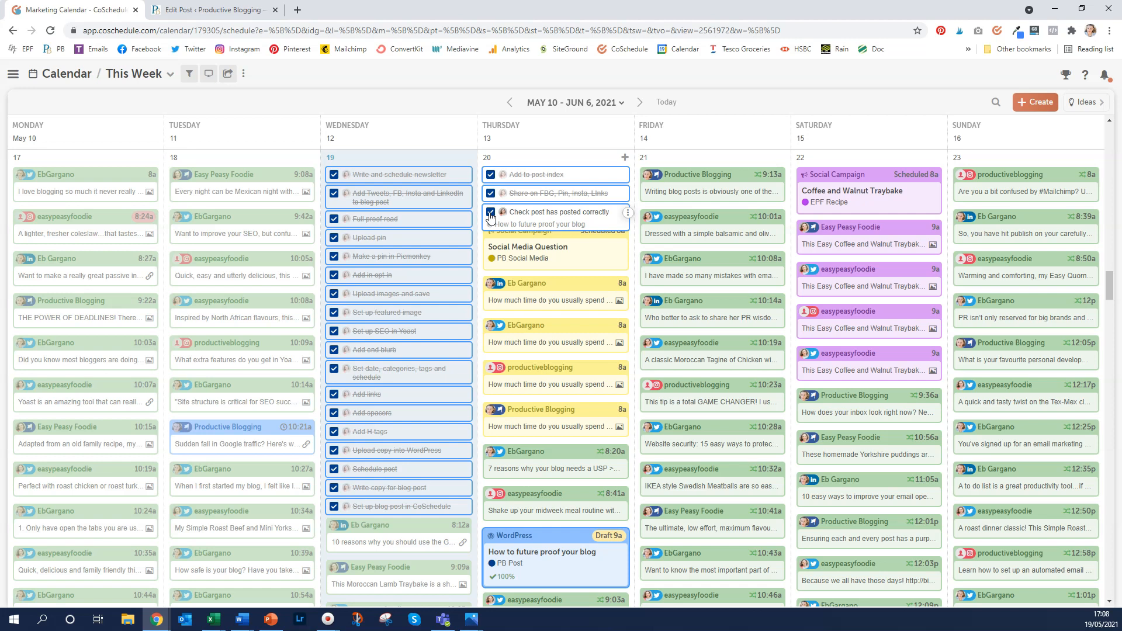
Reopen the three completed tasks for Thursday the 20th
click(491, 213)
click(491, 195)
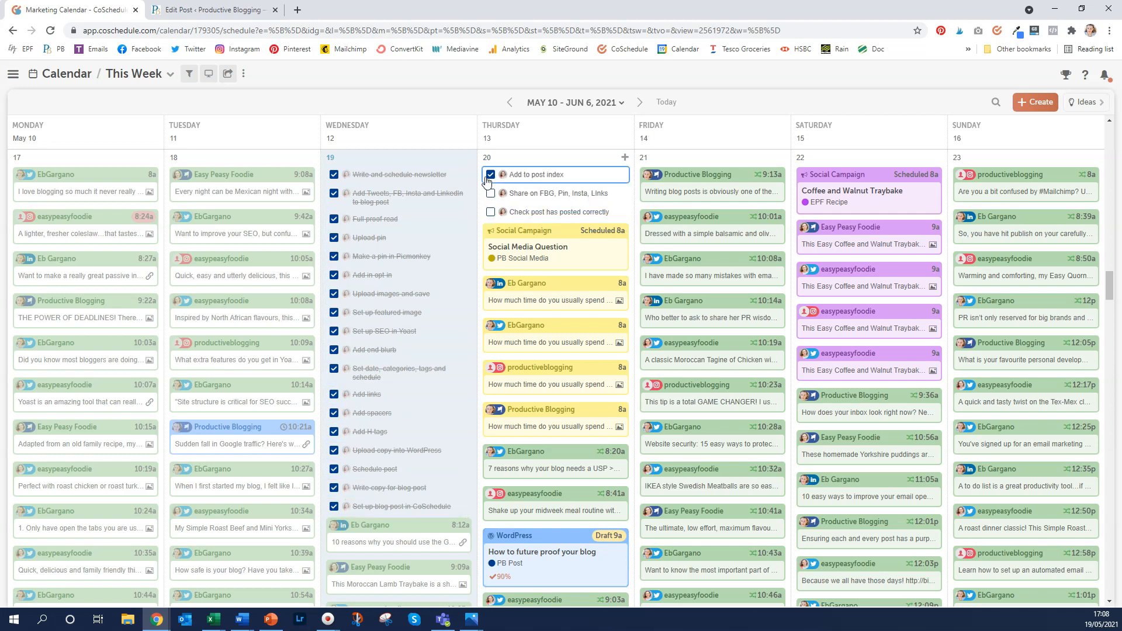
click(491, 176)
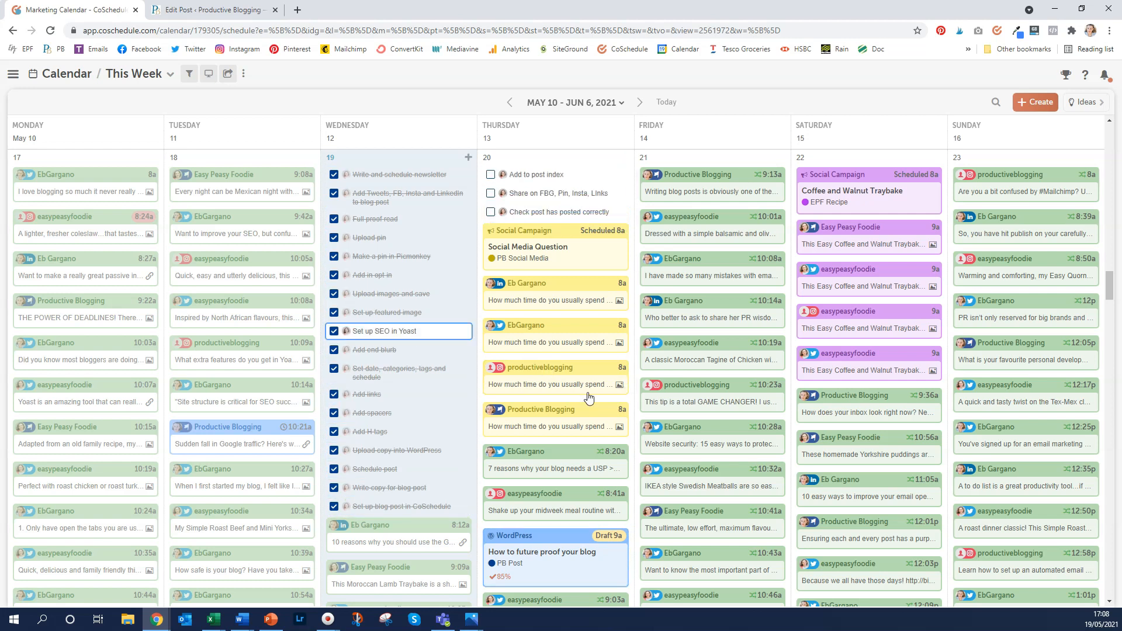
Open the How to future proof your blog post, view its available status options and return to the calendar
scroll(589, 397, down, 2)
scroll(589, 397, down, 2)
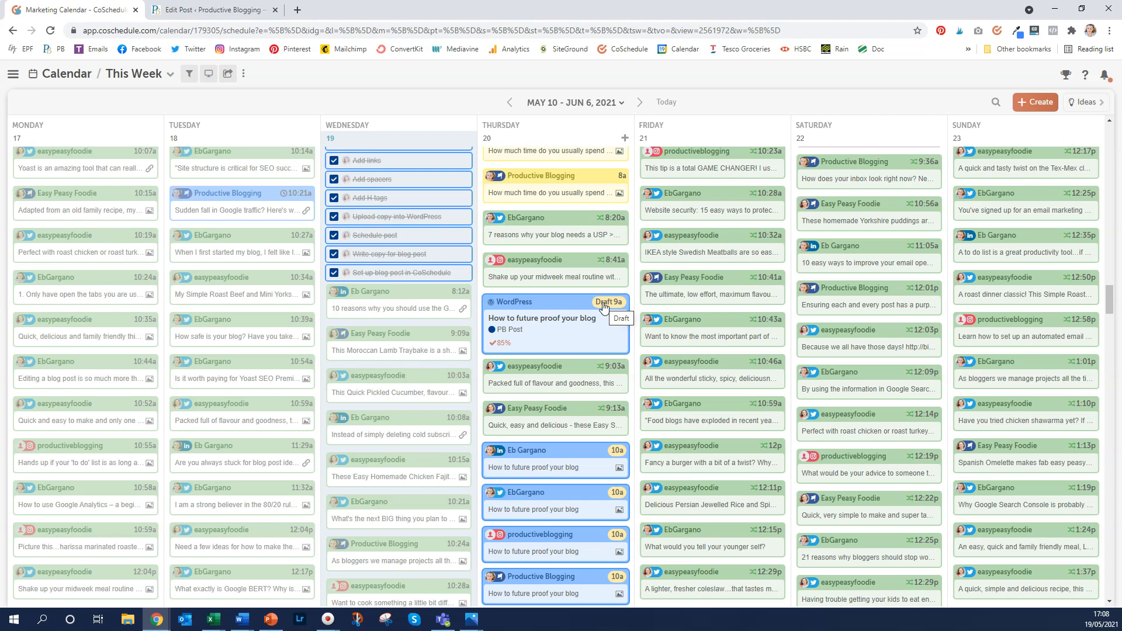
click(577, 327)
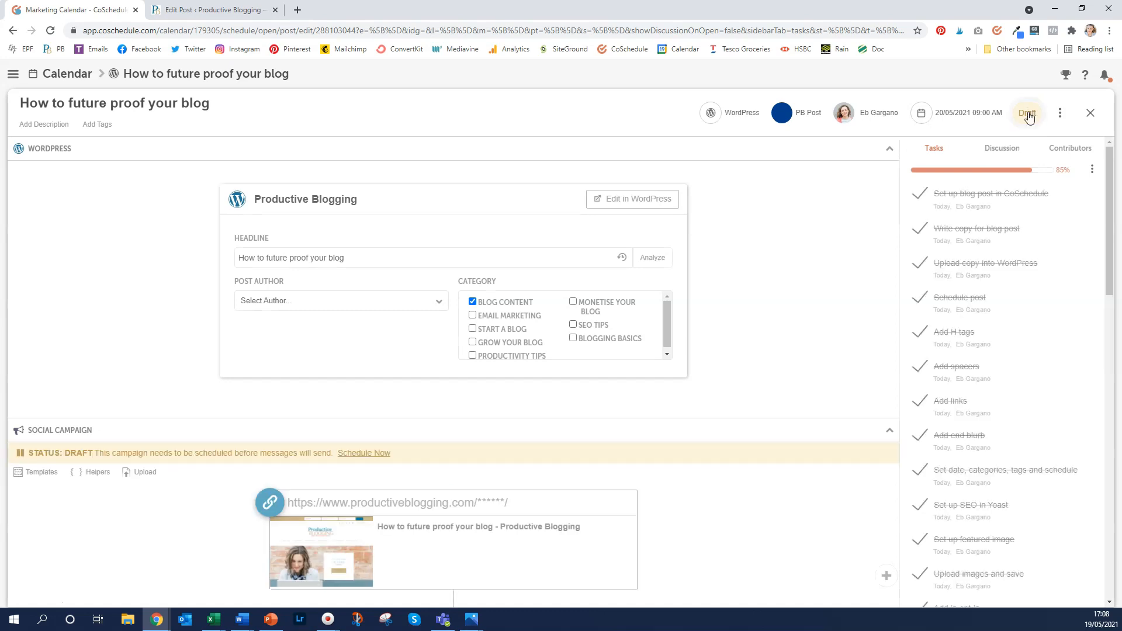
click(1029, 112)
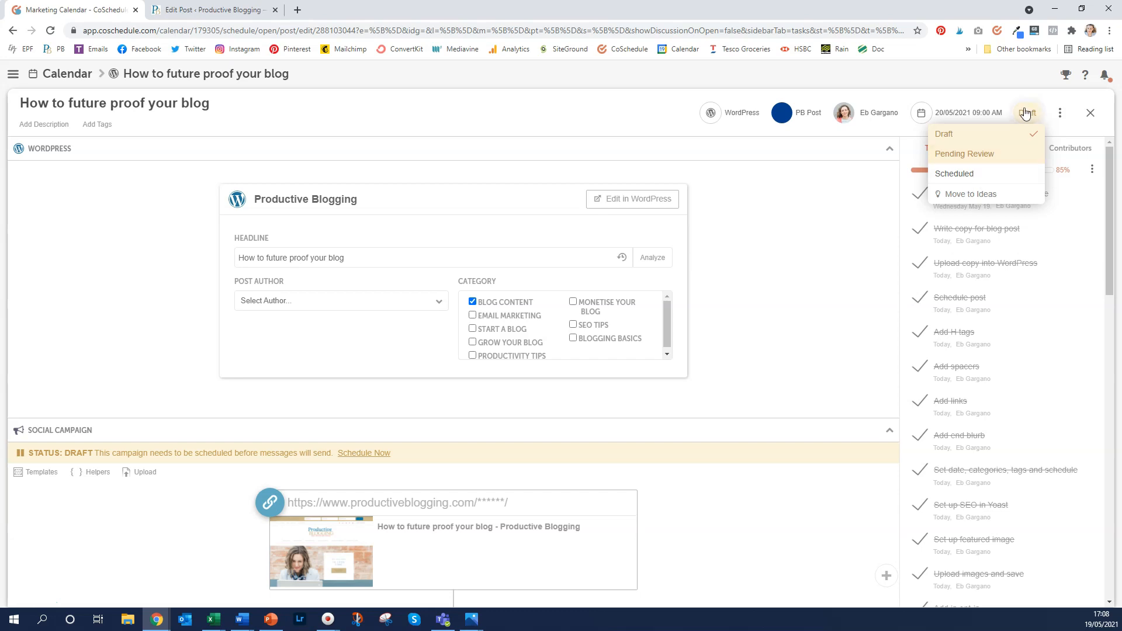
click(1091, 113)
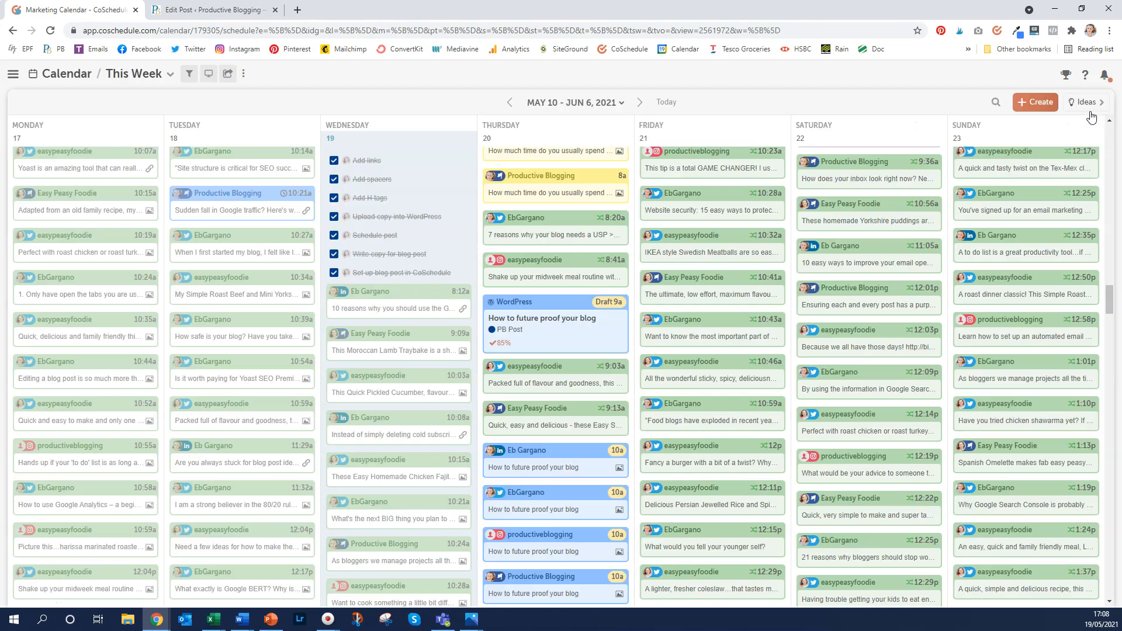
Change the LinkedIn message for How to future proof your blog to Best time, save it and return to the calendar
scroll(516, 312, down, 2)
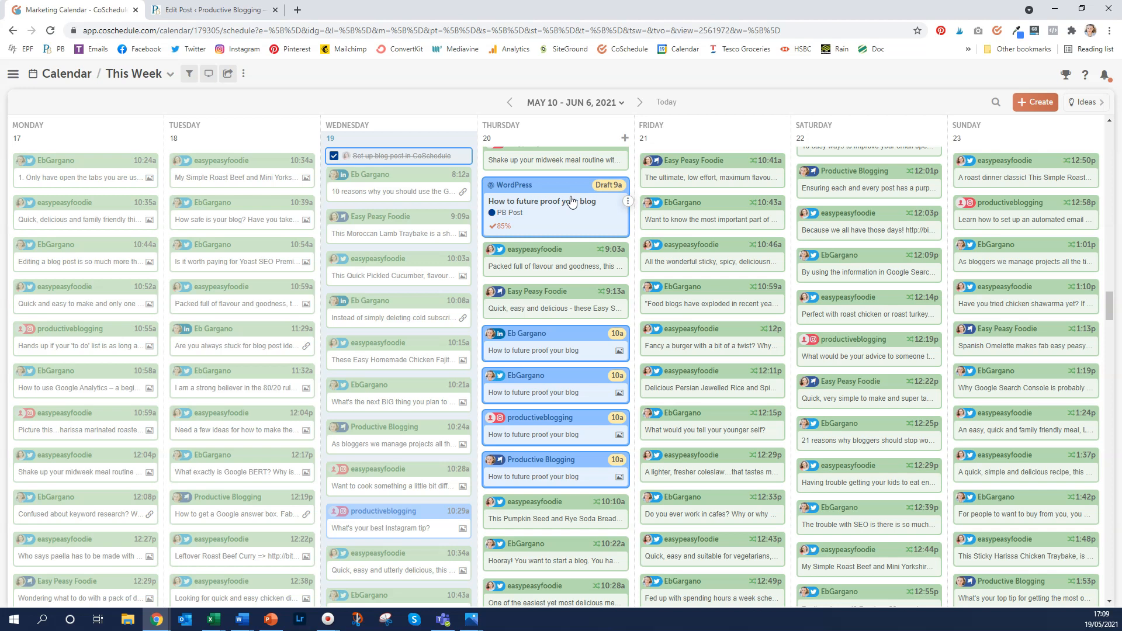
click(565, 349)
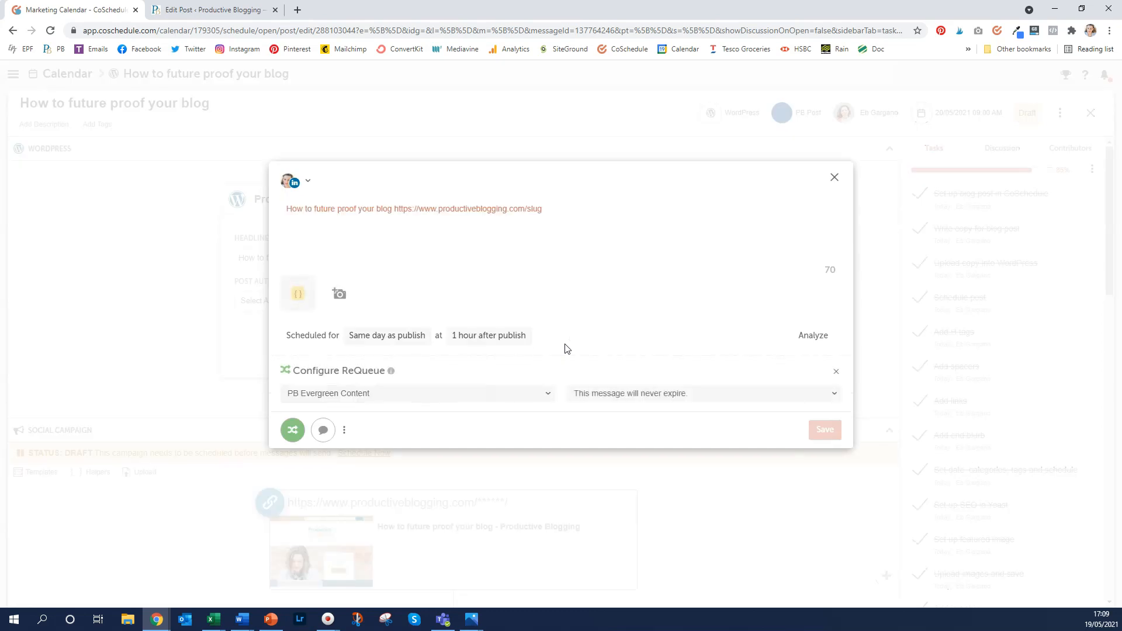
click(494, 338)
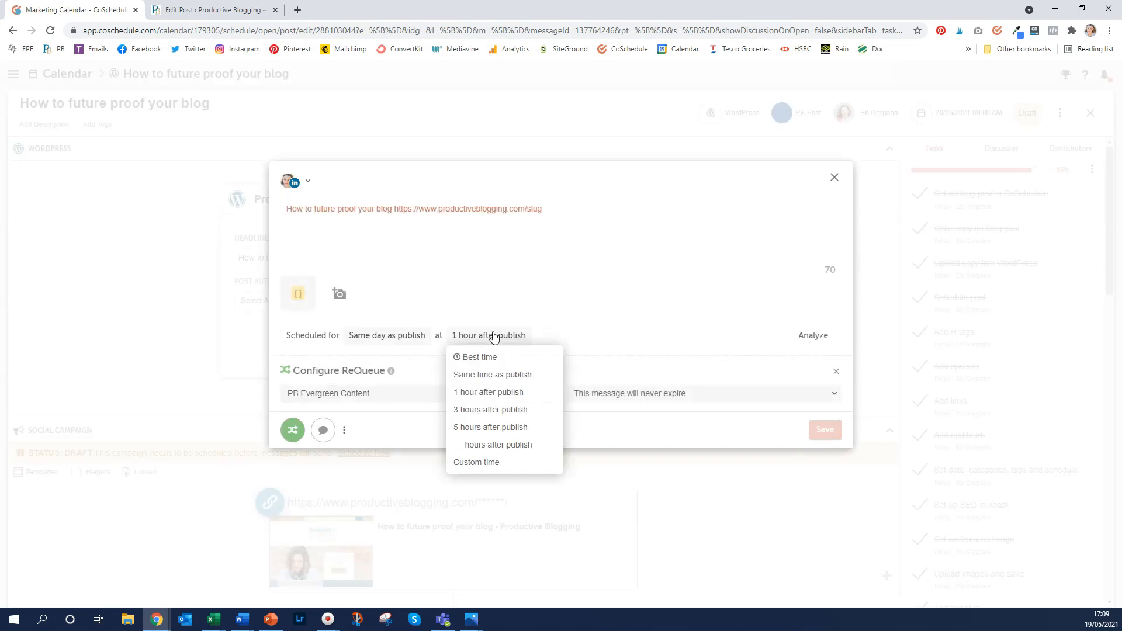
click(489, 359)
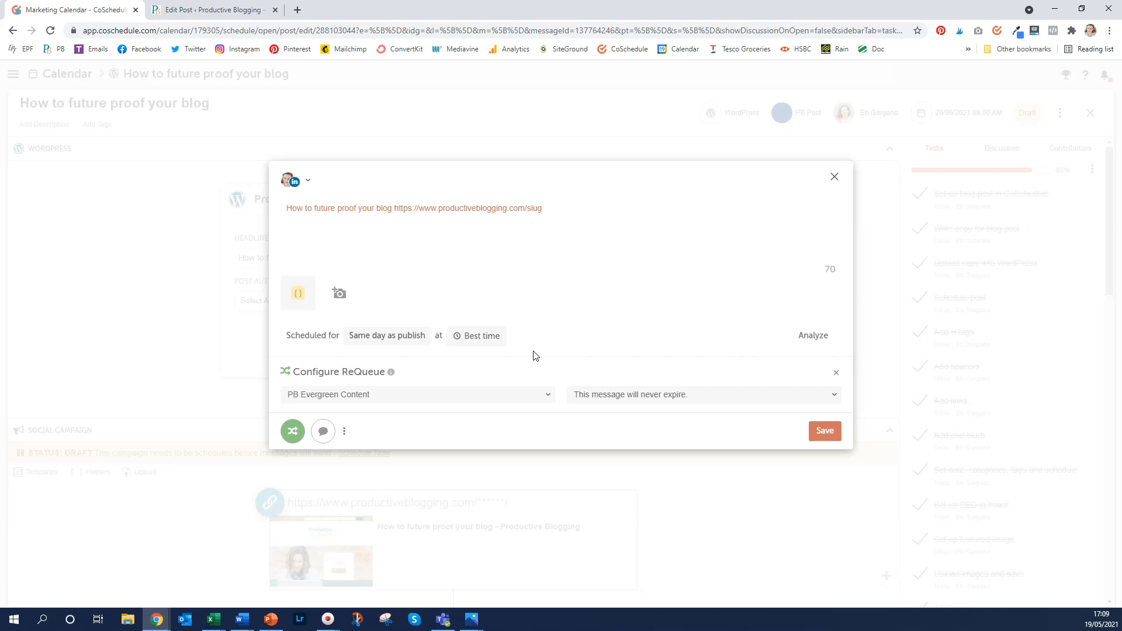
click(823, 433)
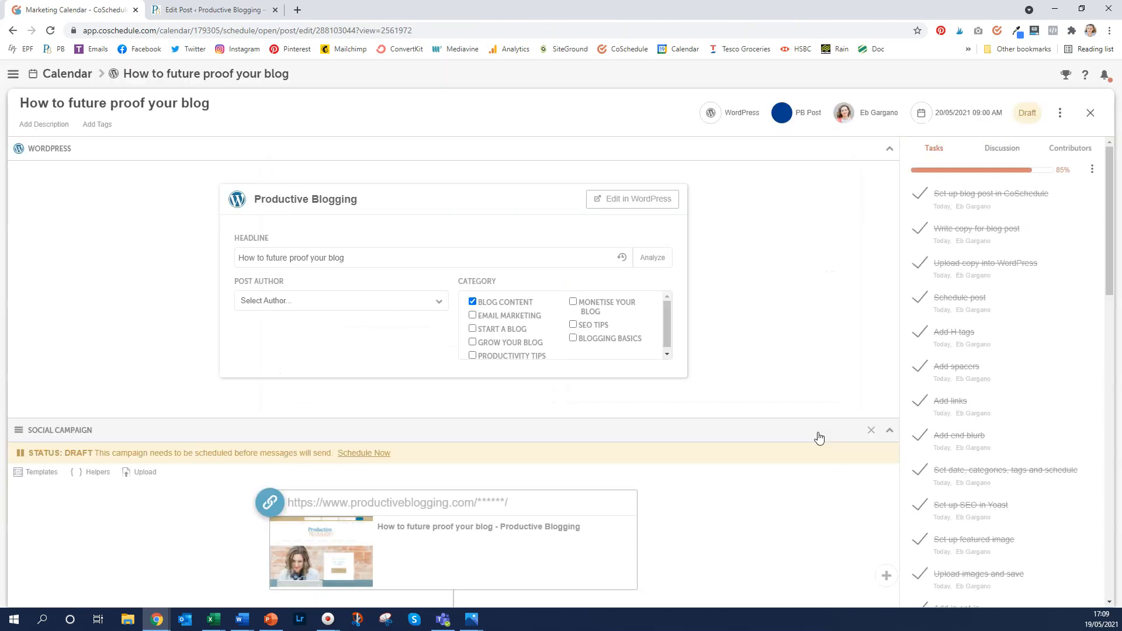
click(1091, 113)
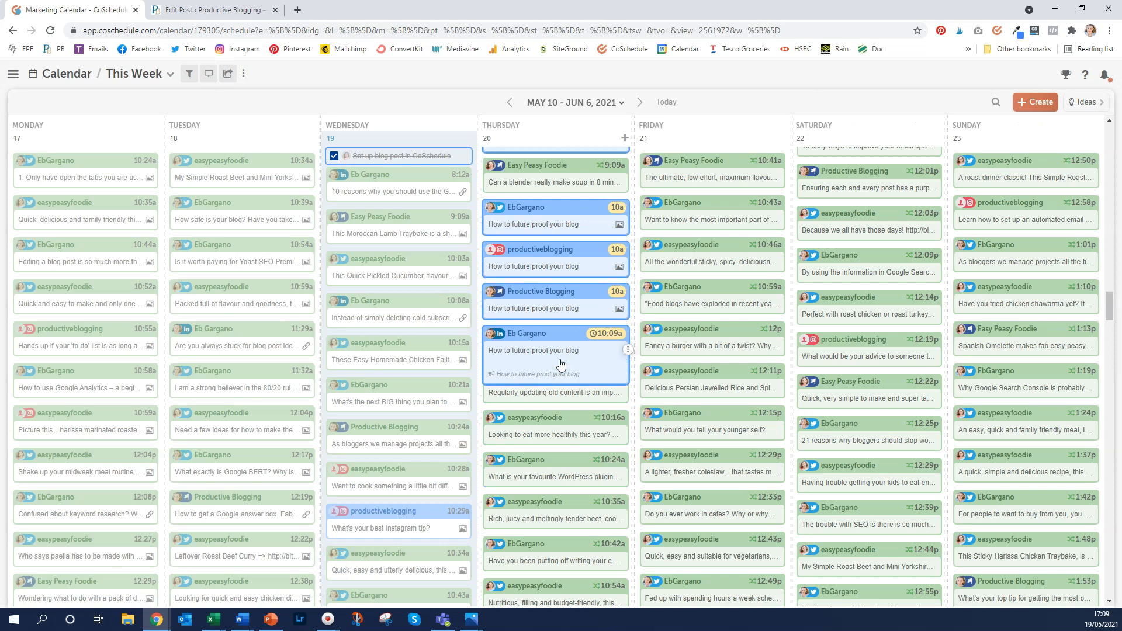
mouse_move(576, 339)
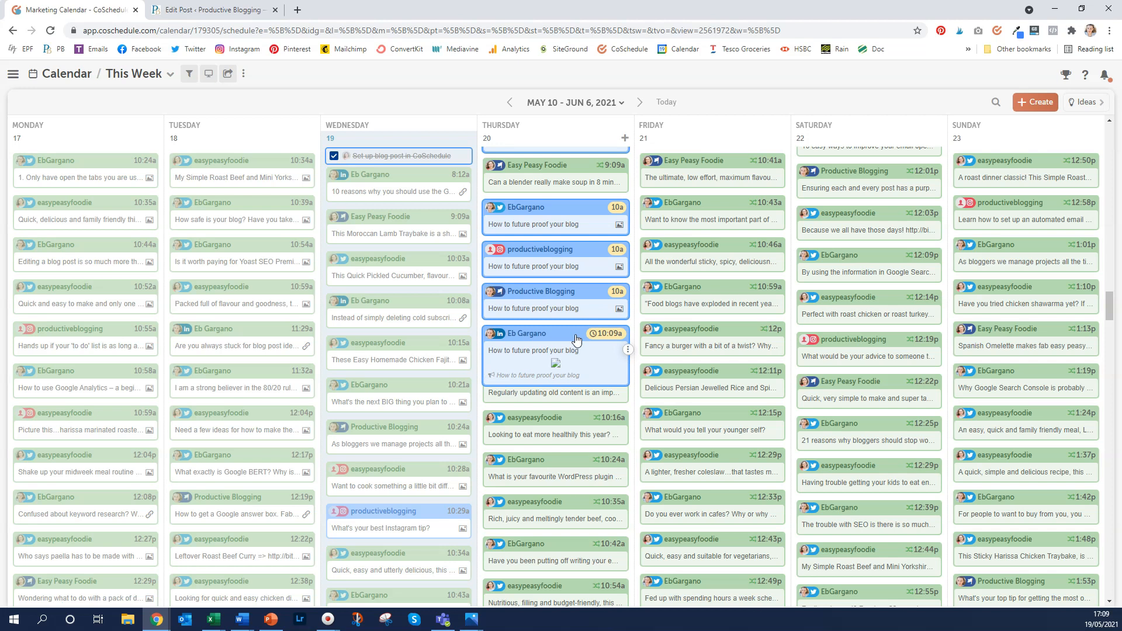
scroll(575, 339, up, 5)
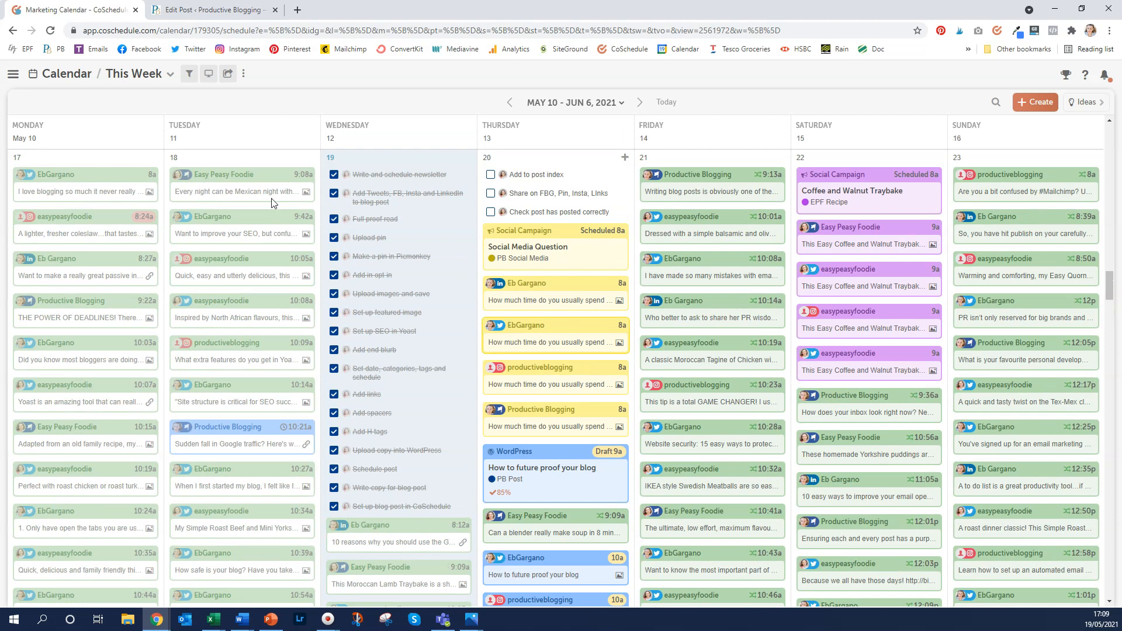
mouse_move(554, 380)
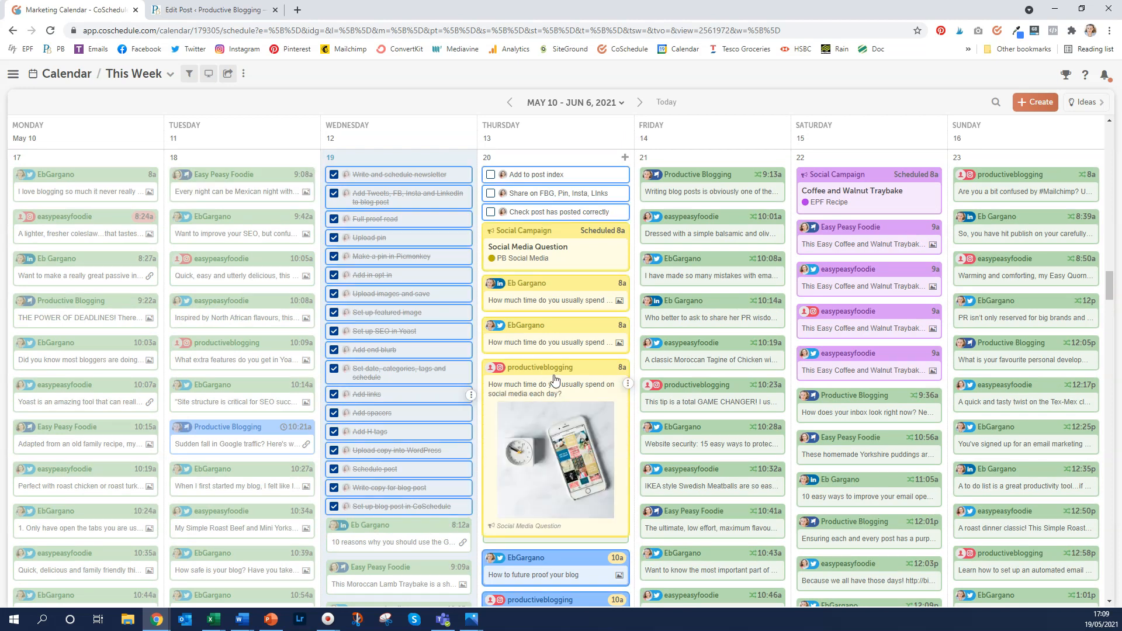
scroll(555, 381, up, 6)
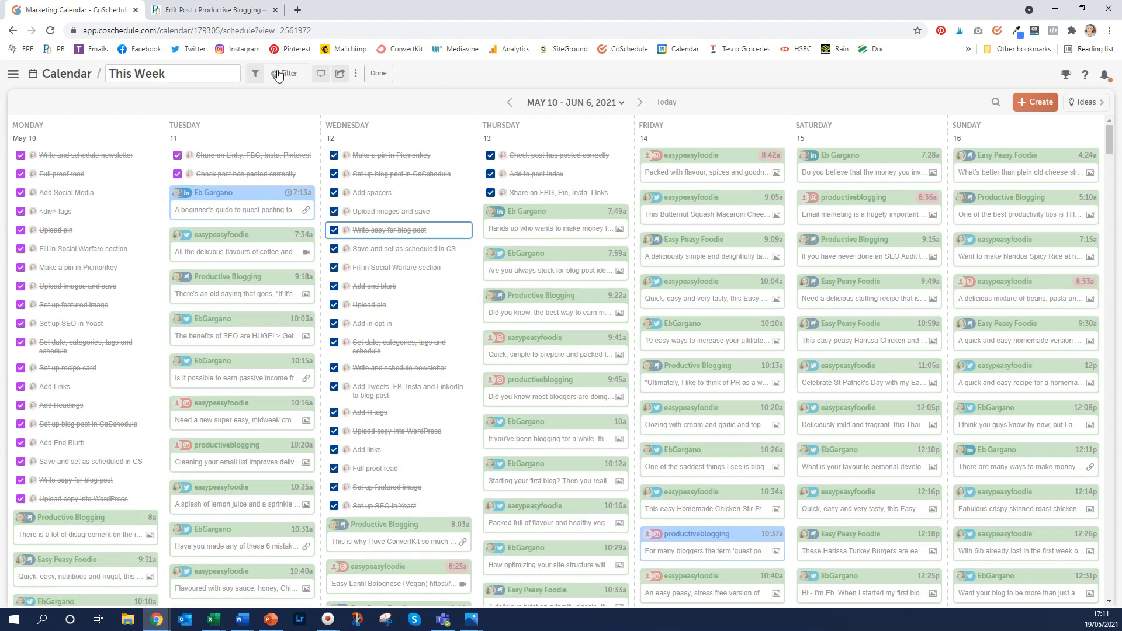
Filter the This Week calendar by project type to show only WordPress projects
click(278, 74)
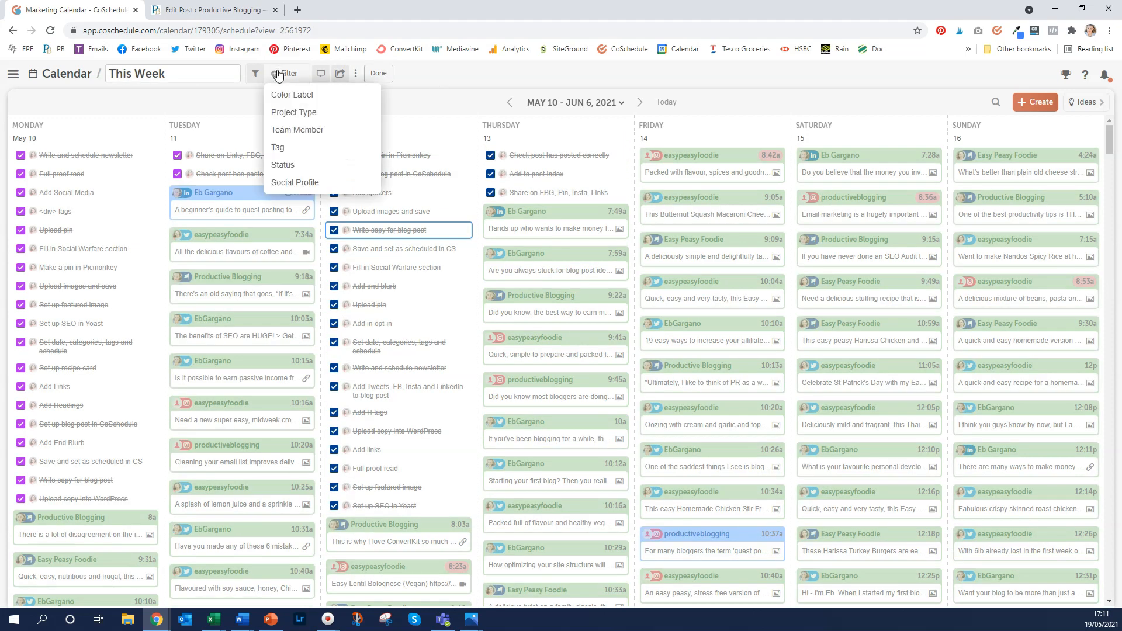
click(292, 113)
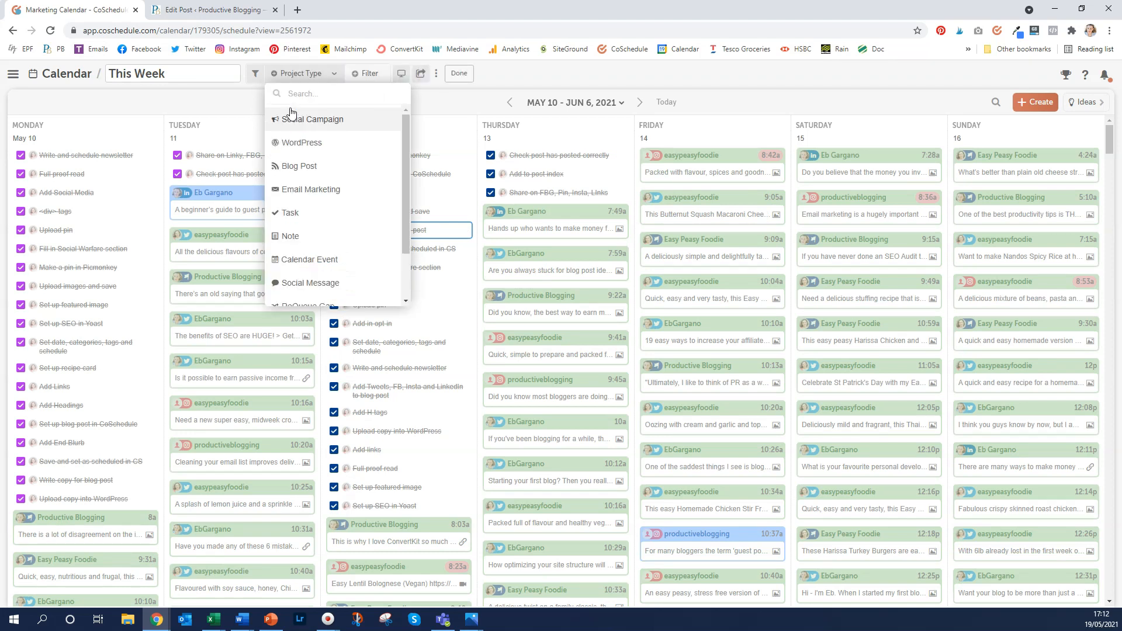
click(304, 155)
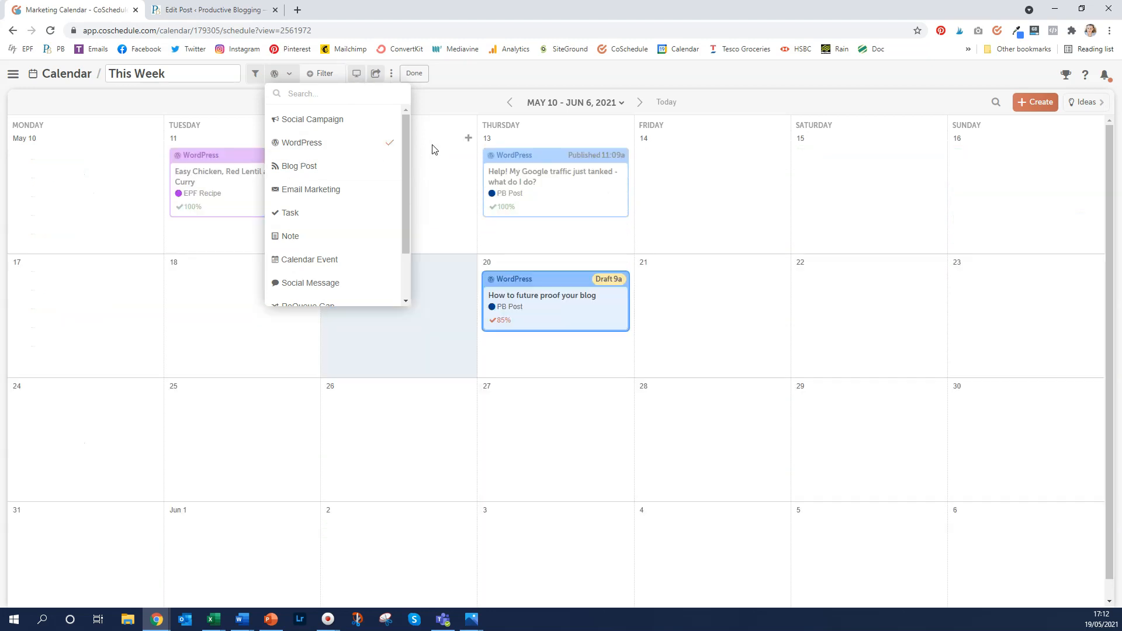
click(201, 281)
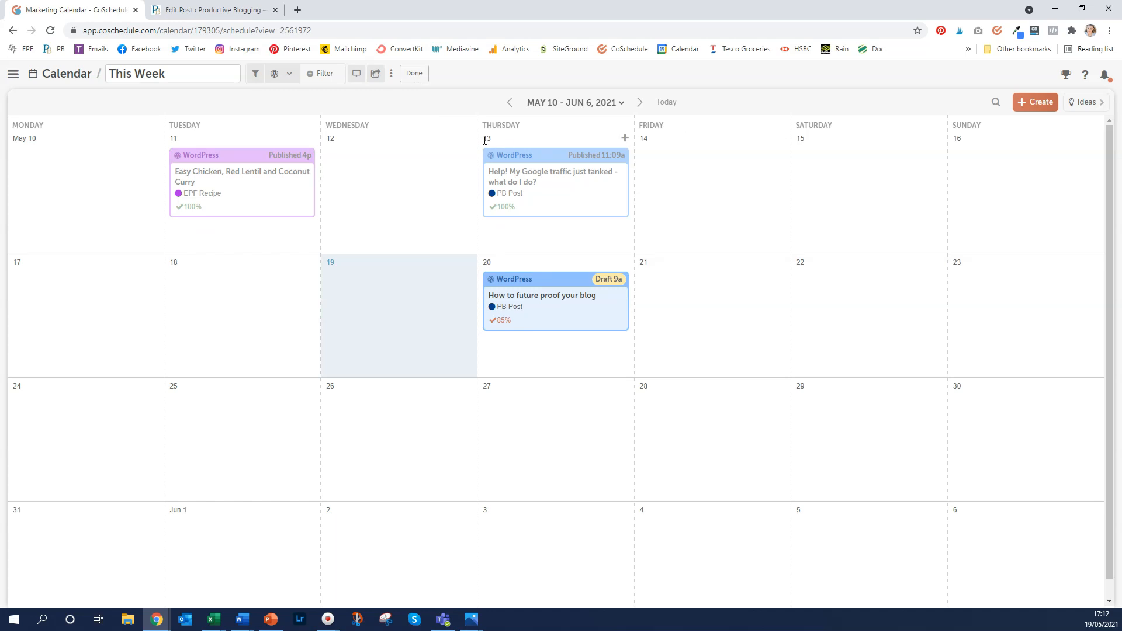
Add a color label filter for PB Post to narrow down the WordPress projects
click(328, 76)
click(325, 94)
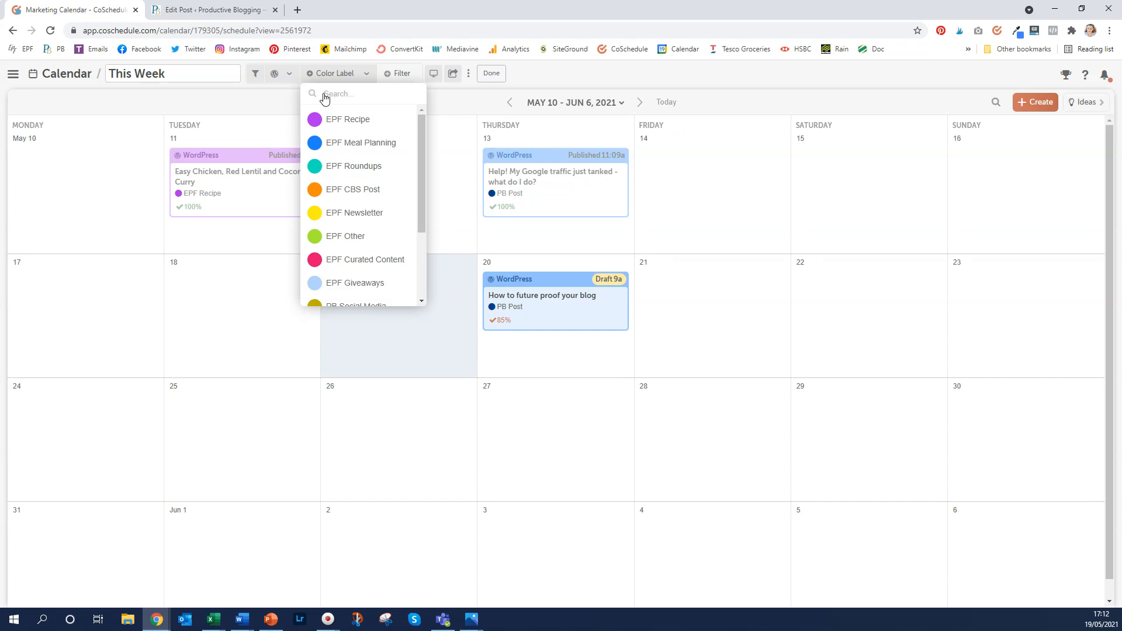
scroll(351, 216, down, 3)
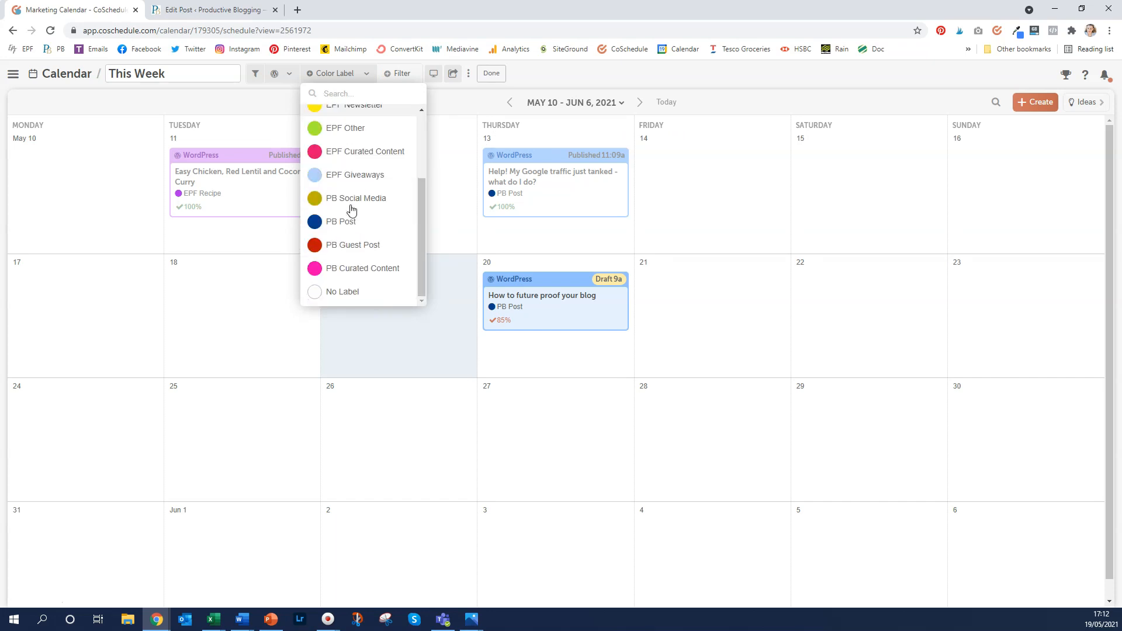
click(348, 222)
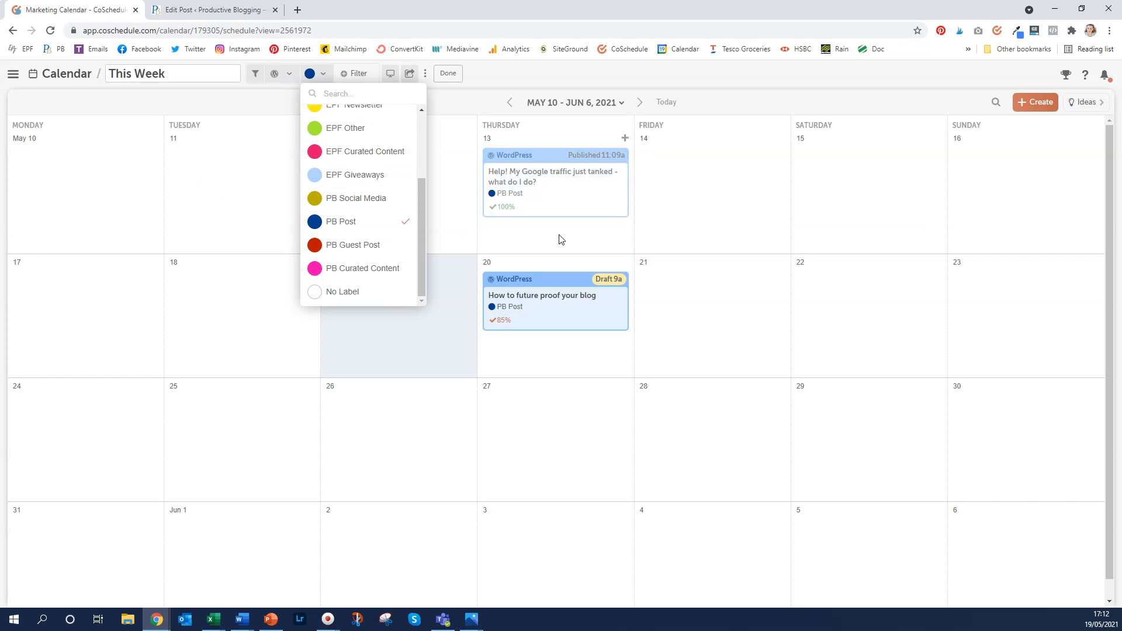
Remove the color label and project type filters from the calendar view
mouse_move(324, 77)
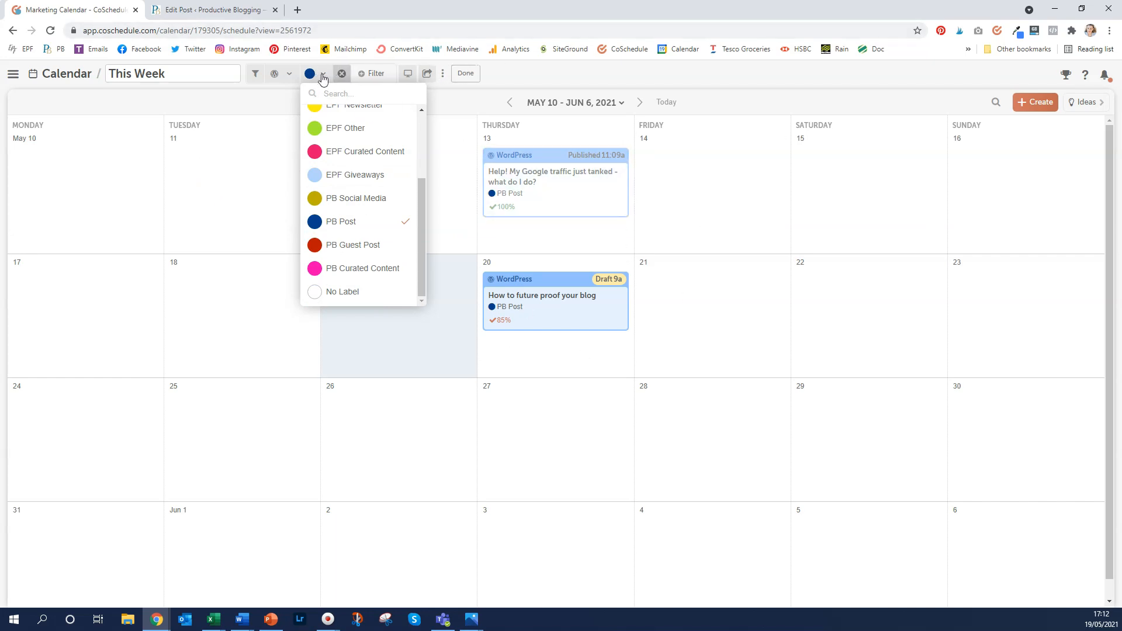
click(341, 77)
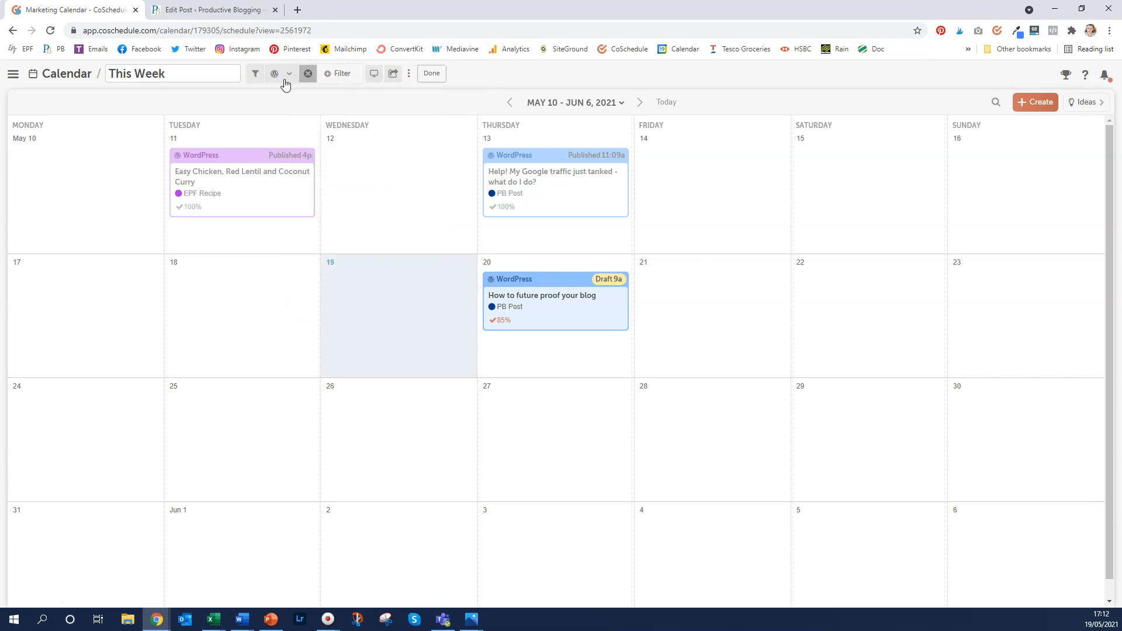
click(308, 74)
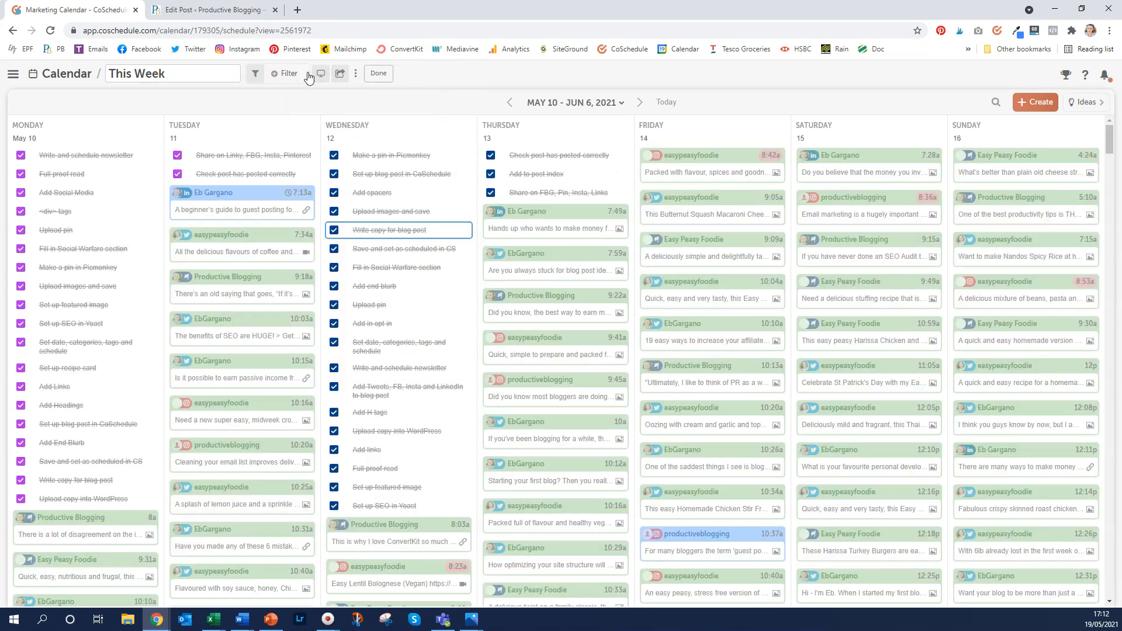
Filter the calendar to the Task project type, look over the tasks and drop the filter again
click(290, 75)
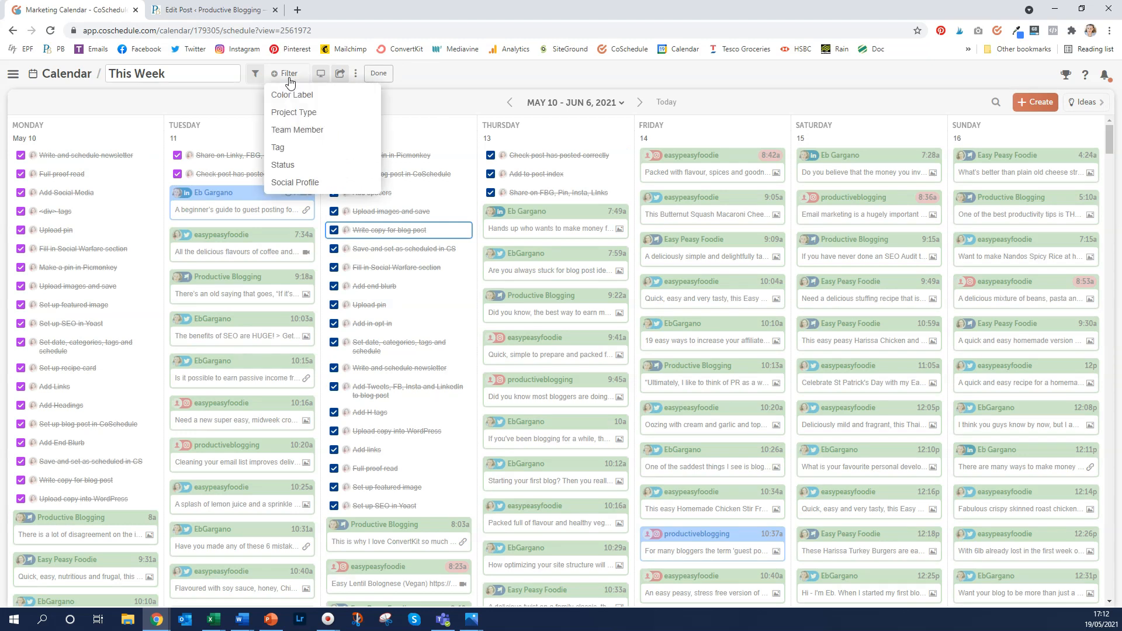
click(304, 111)
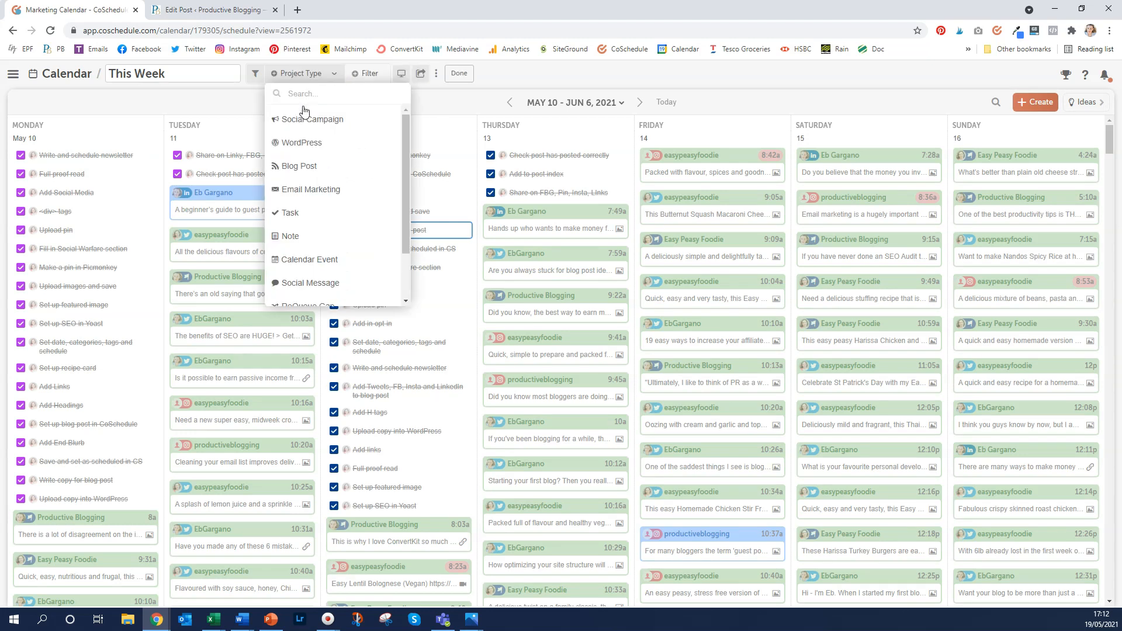
click(295, 214)
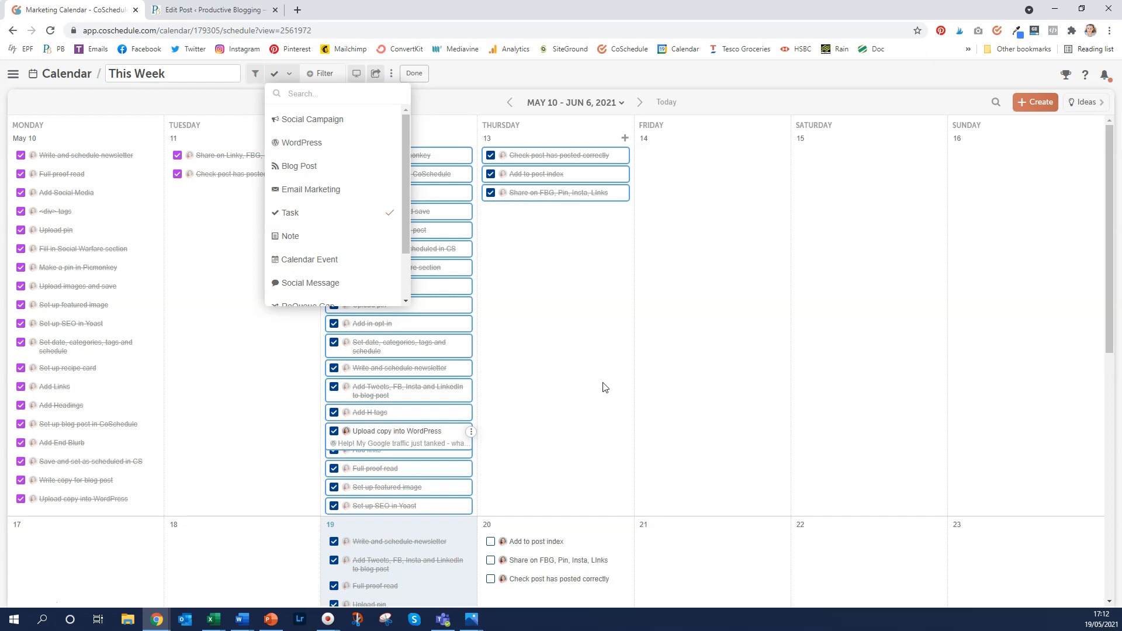
scroll(604, 392, down, 3)
scroll(474, 325, up, 1)
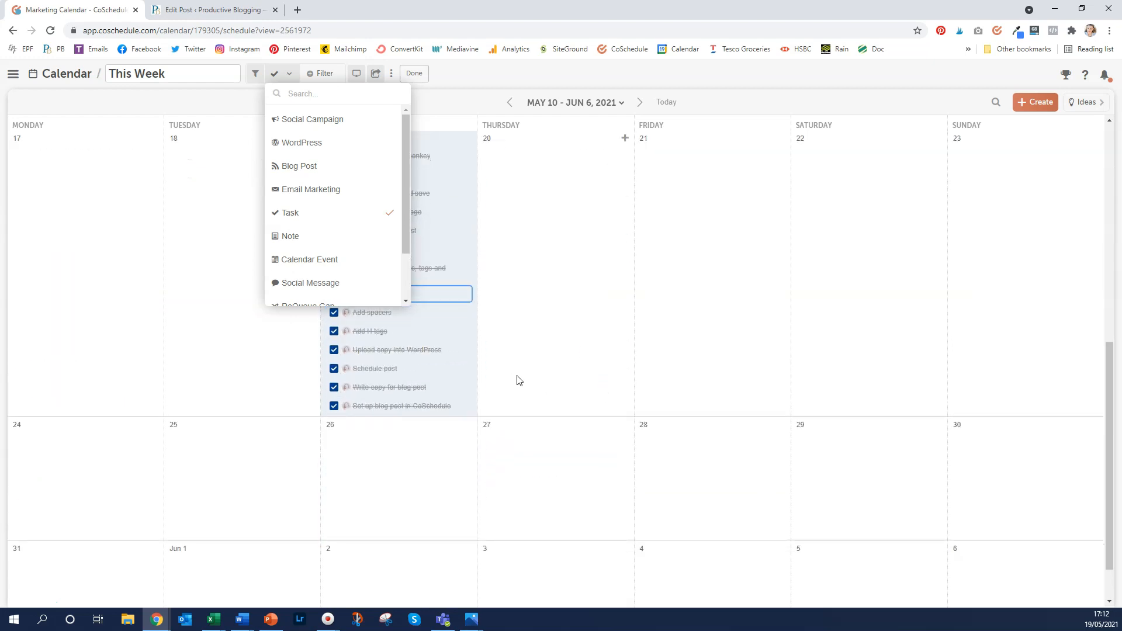
scroll(518, 381, up, 2)
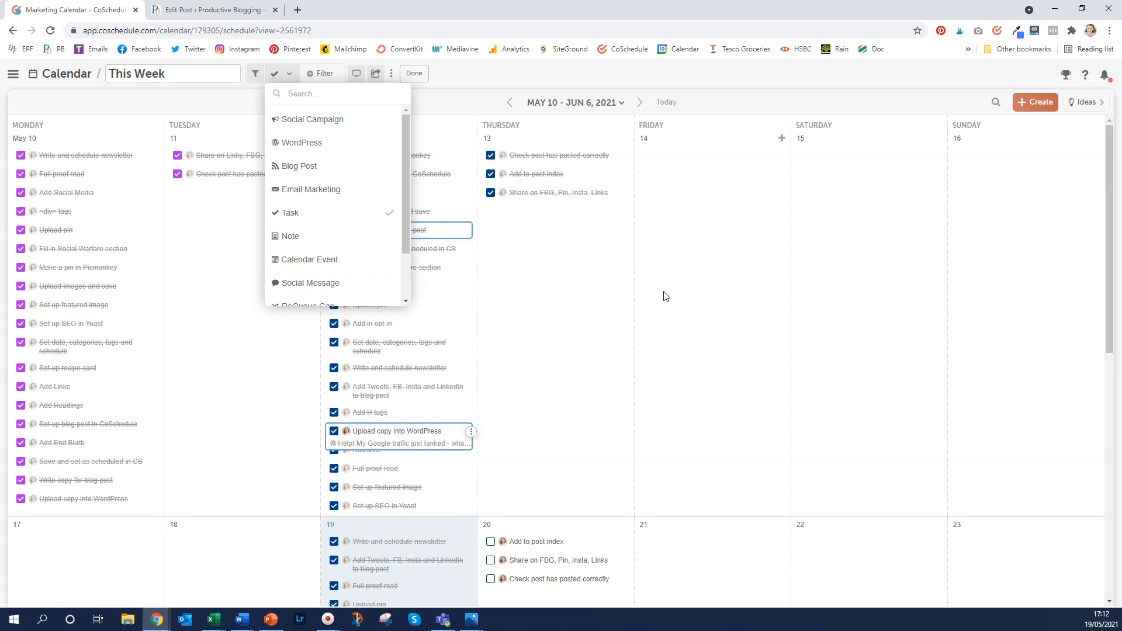
click(287, 78)
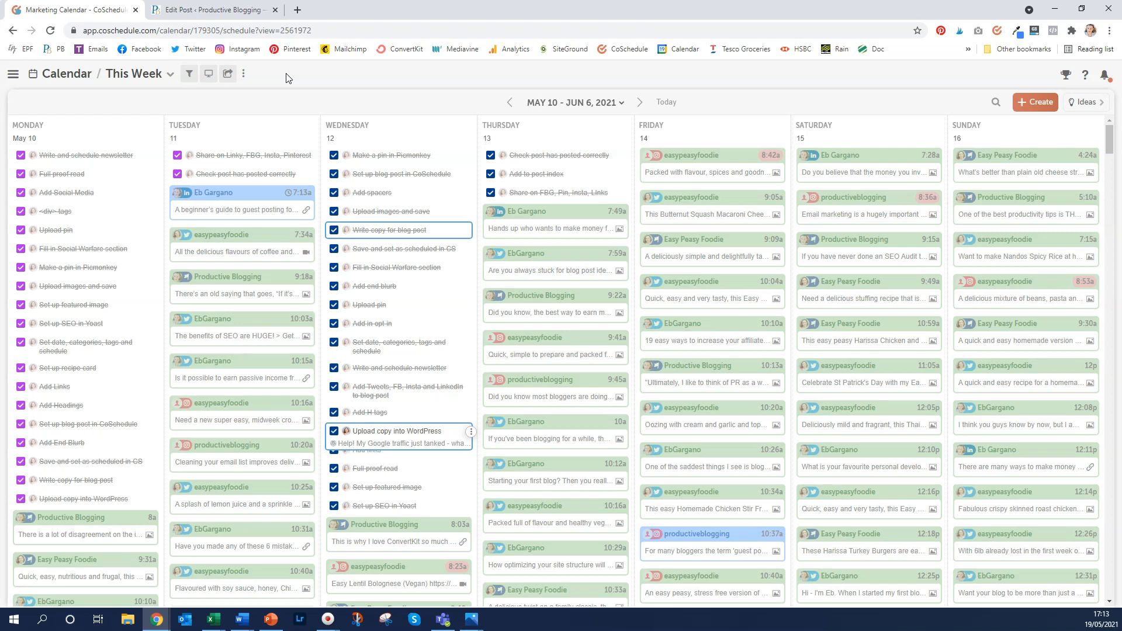
Select the saved view This Week and inspect the display options for number of weeks and week start day without changing them
click(115, 75)
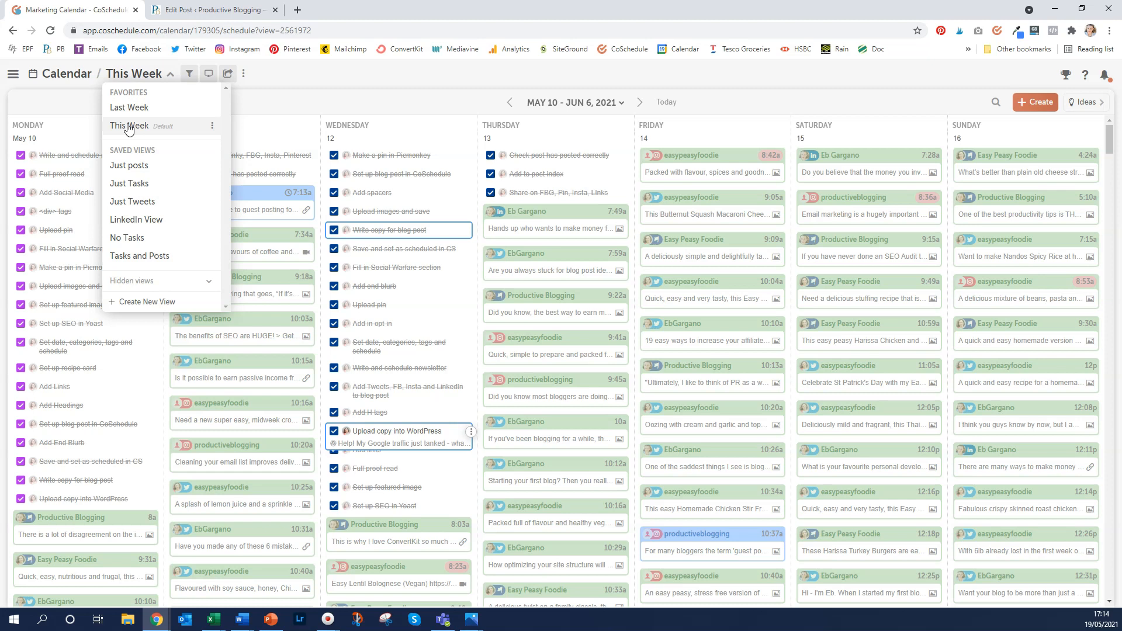
click(129, 128)
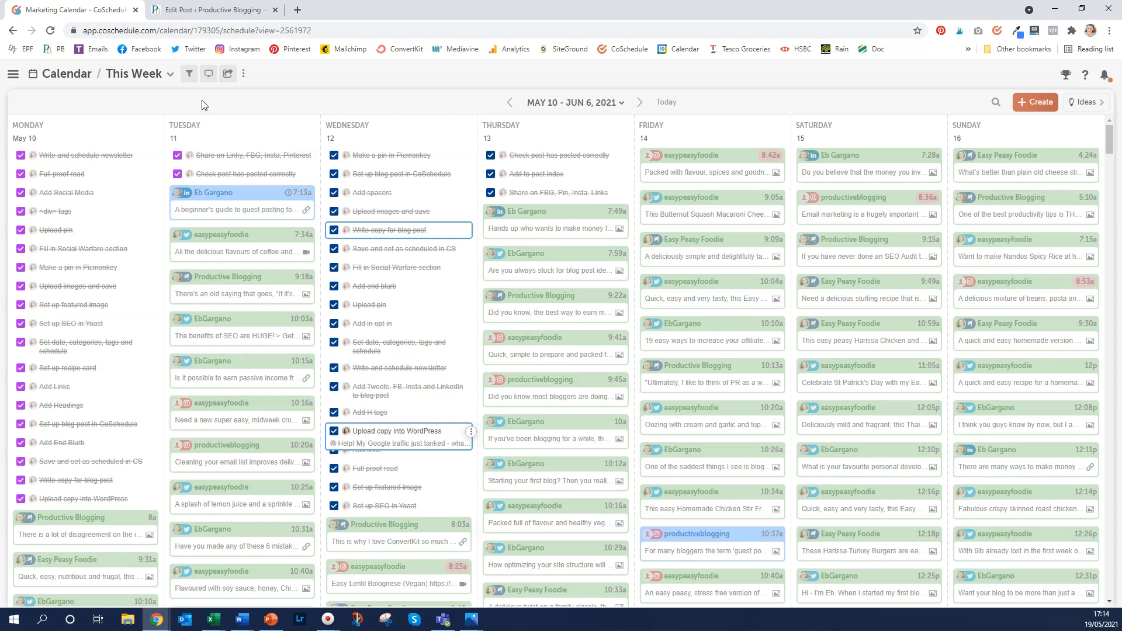
click(208, 74)
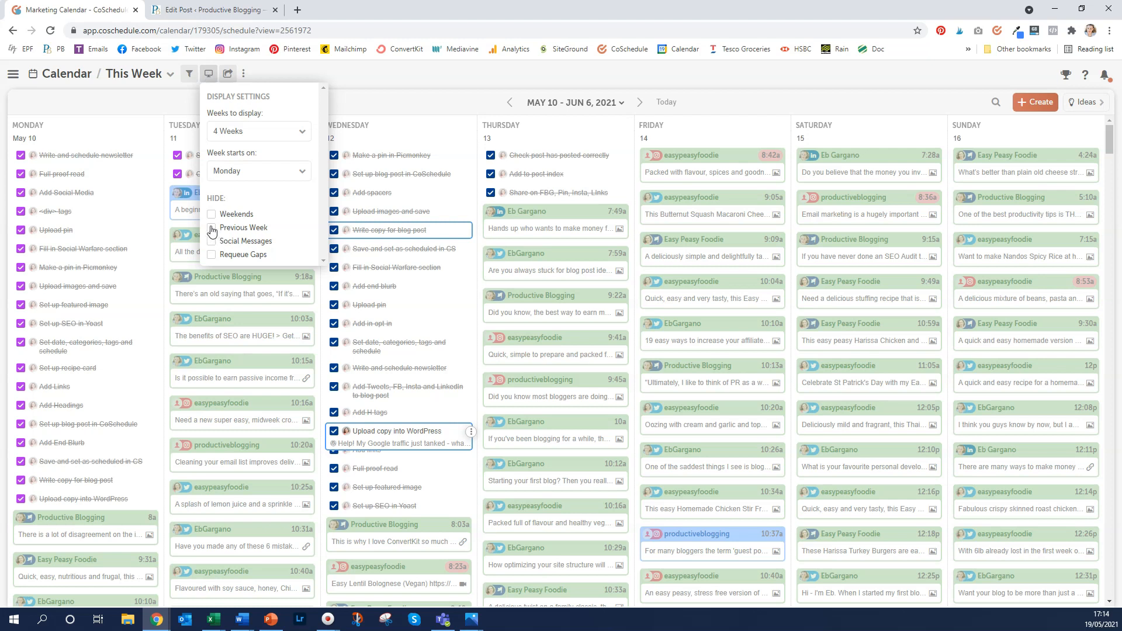
click(302, 132)
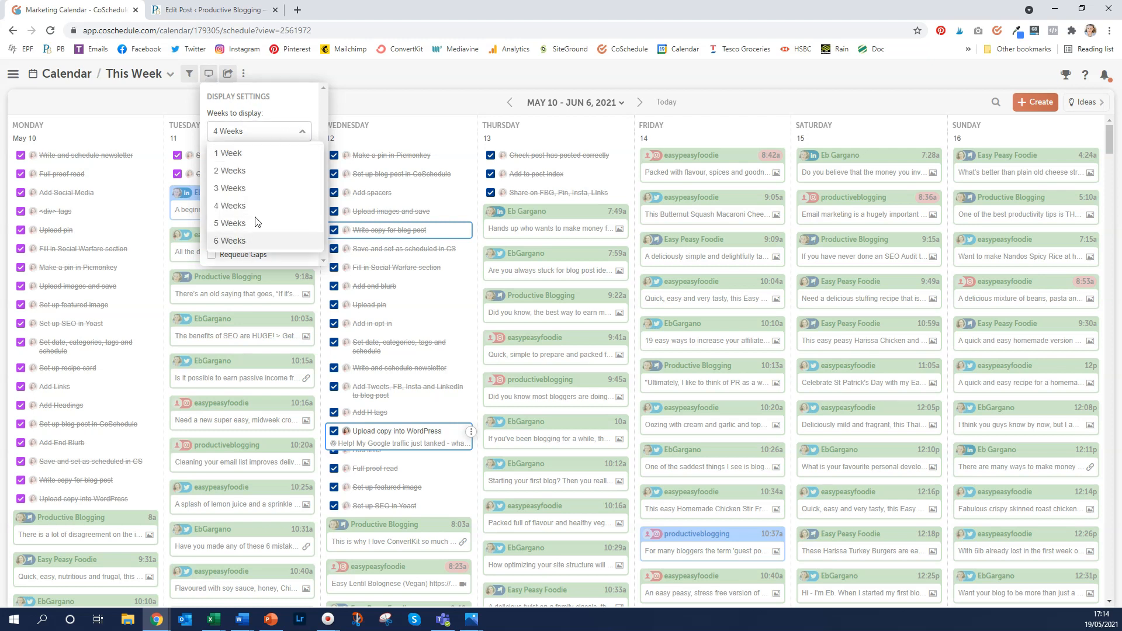
click(302, 132)
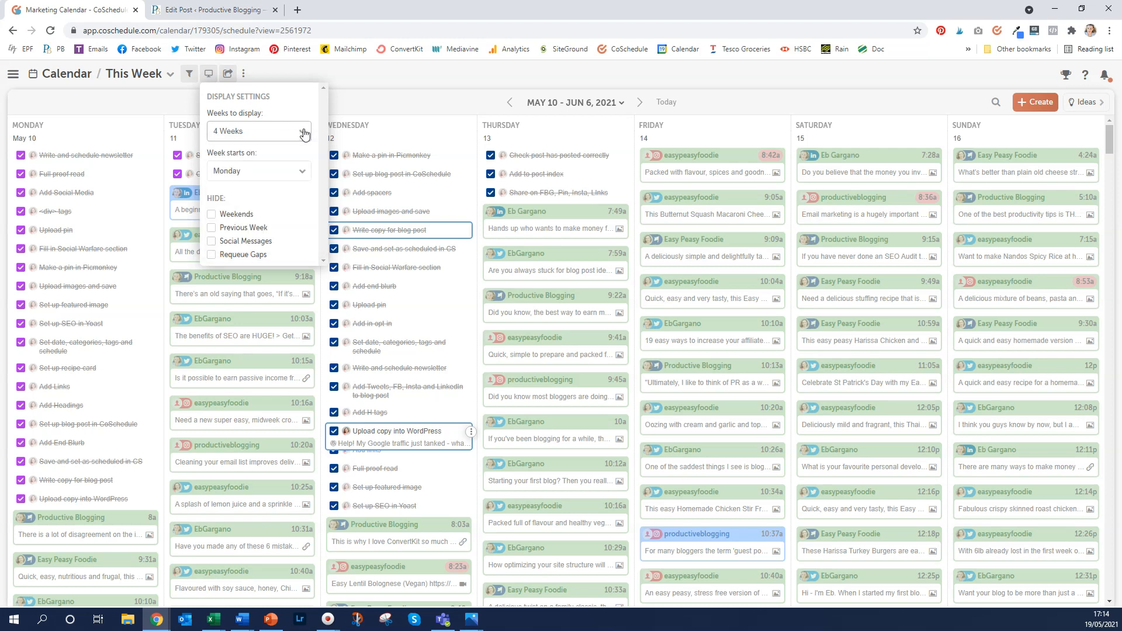
click(304, 177)
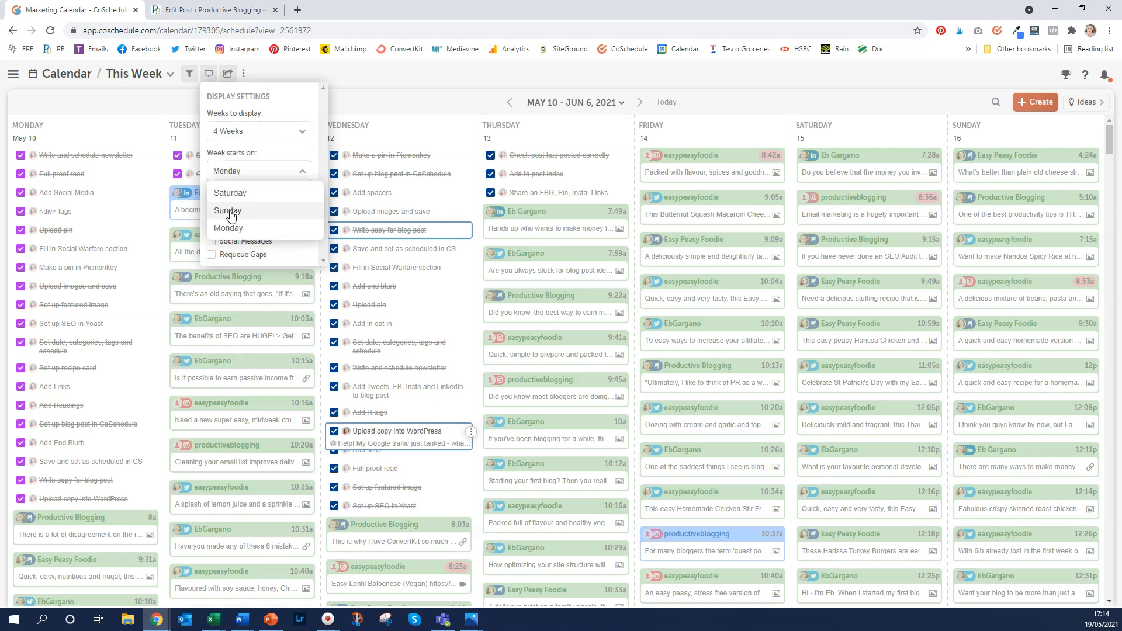
click(301, 171)
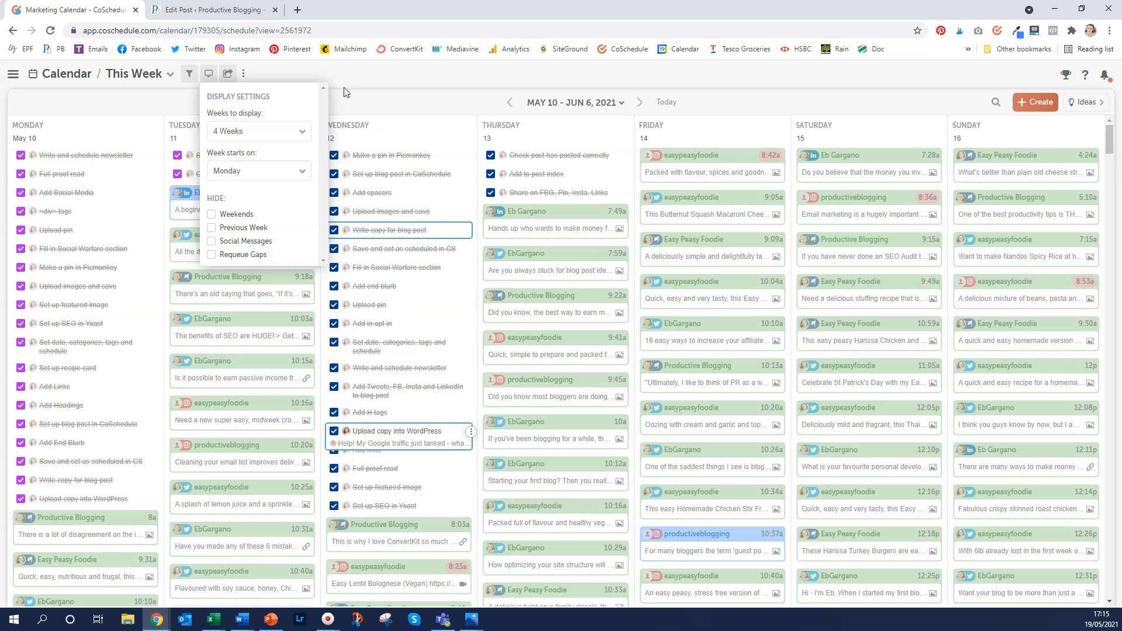
click(368, 182)
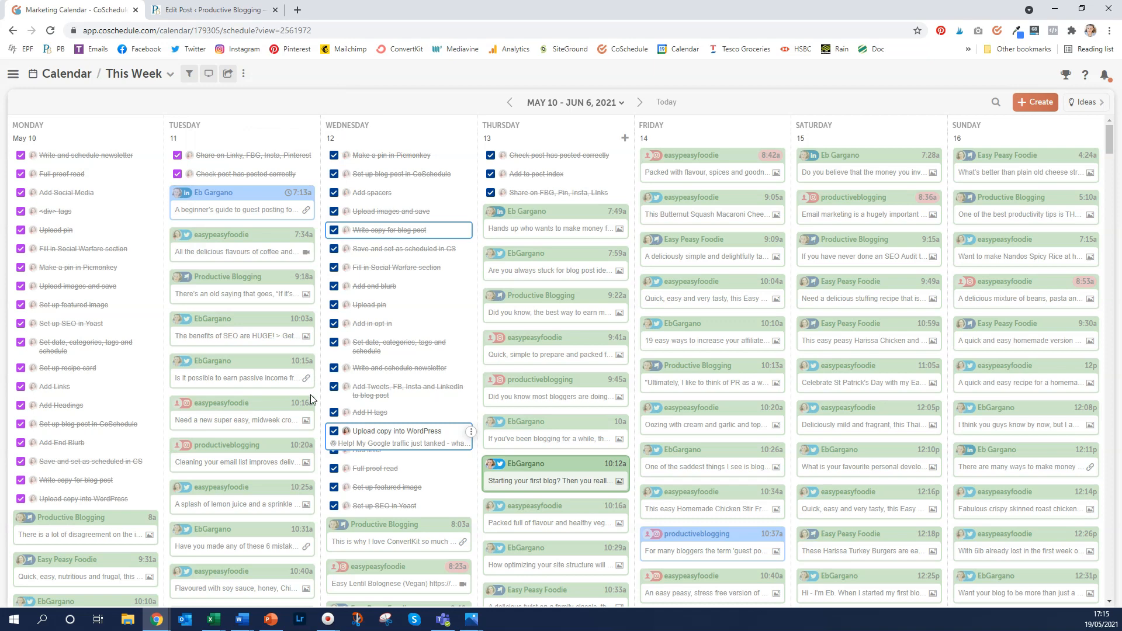
Look through the scheduled posts, social messages and tasks from the week of May 10 into the week of May 17
mouse_move(539, 351)
scroll(541, 353, down, 1)
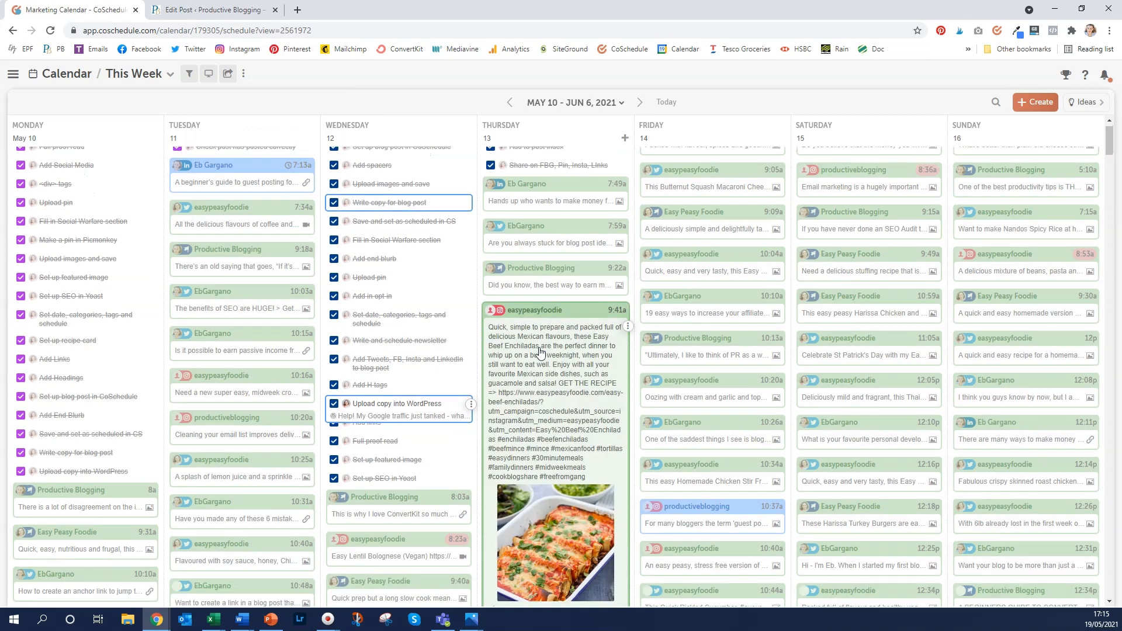
scroll(539, 350, down, 10)
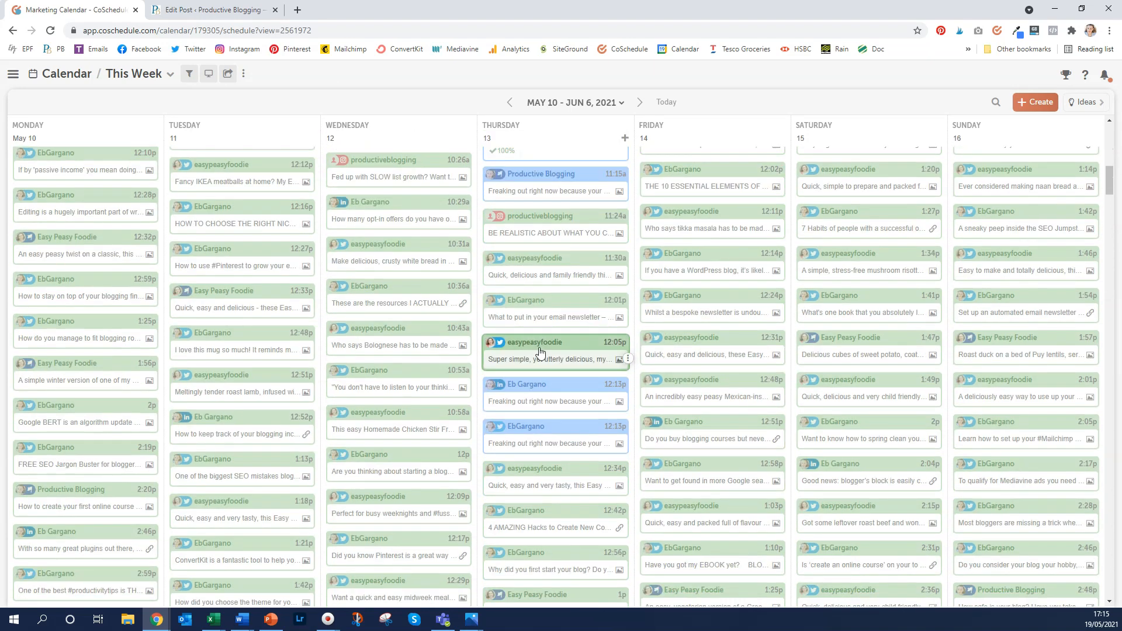
scroll(539, 351, down, 10)
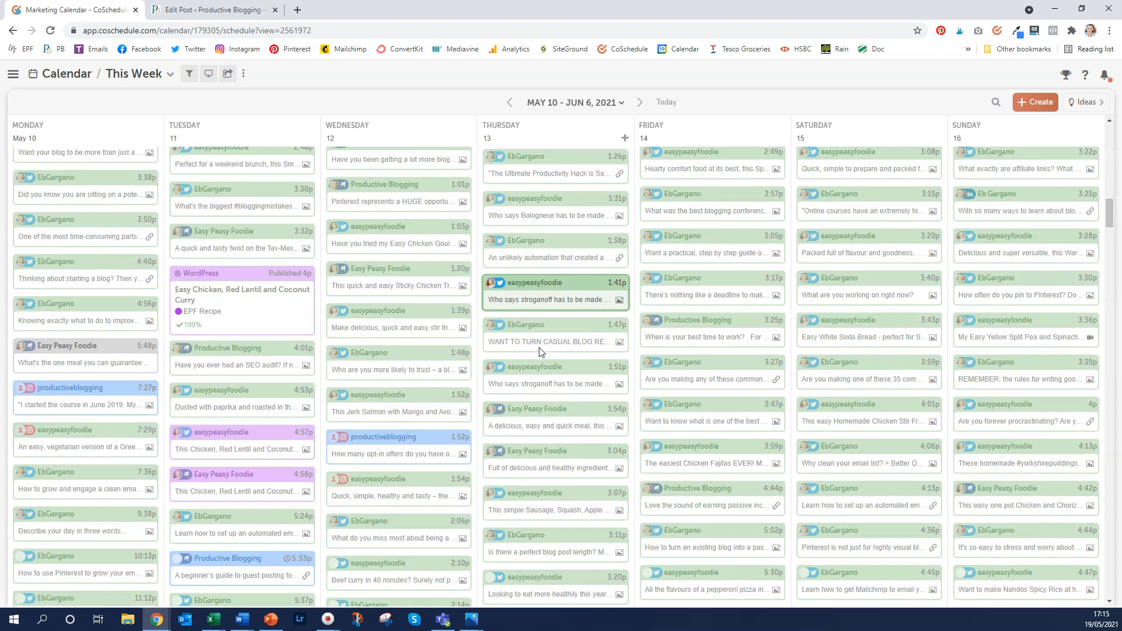
scroll(539, 351, down, 1)
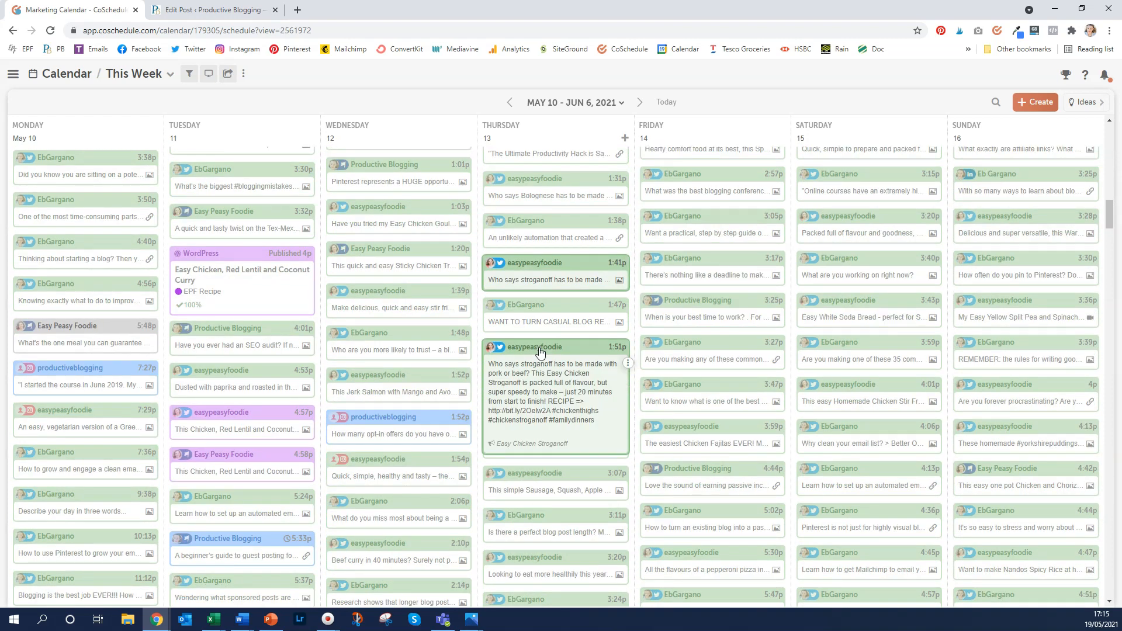
scroll(540, 352, down, 10)
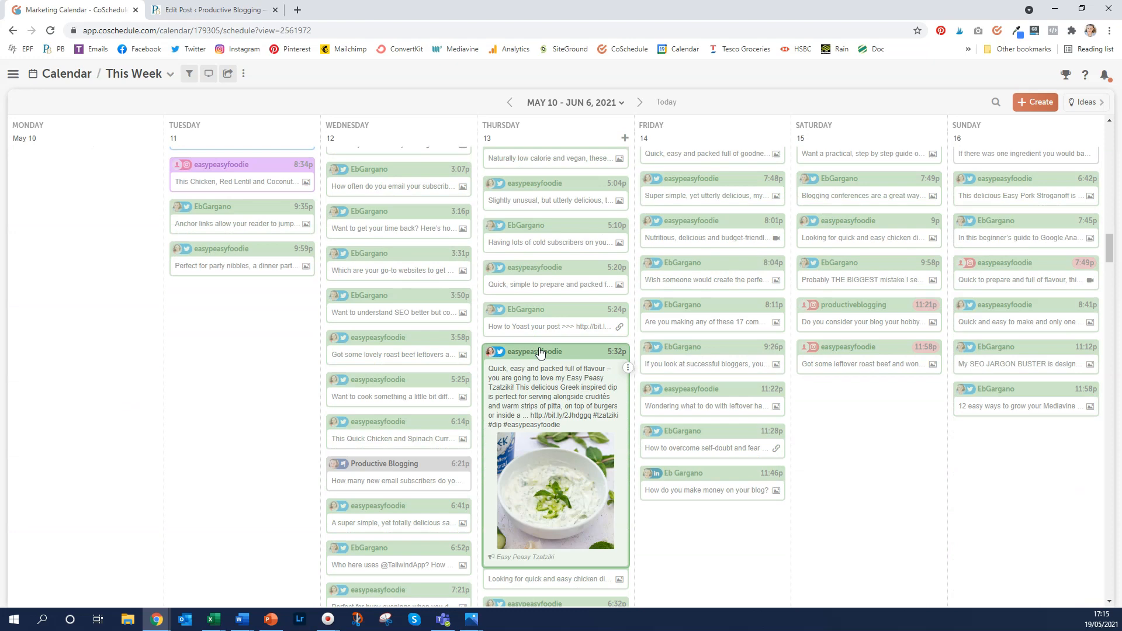
scroll(540, 352, down, 8)
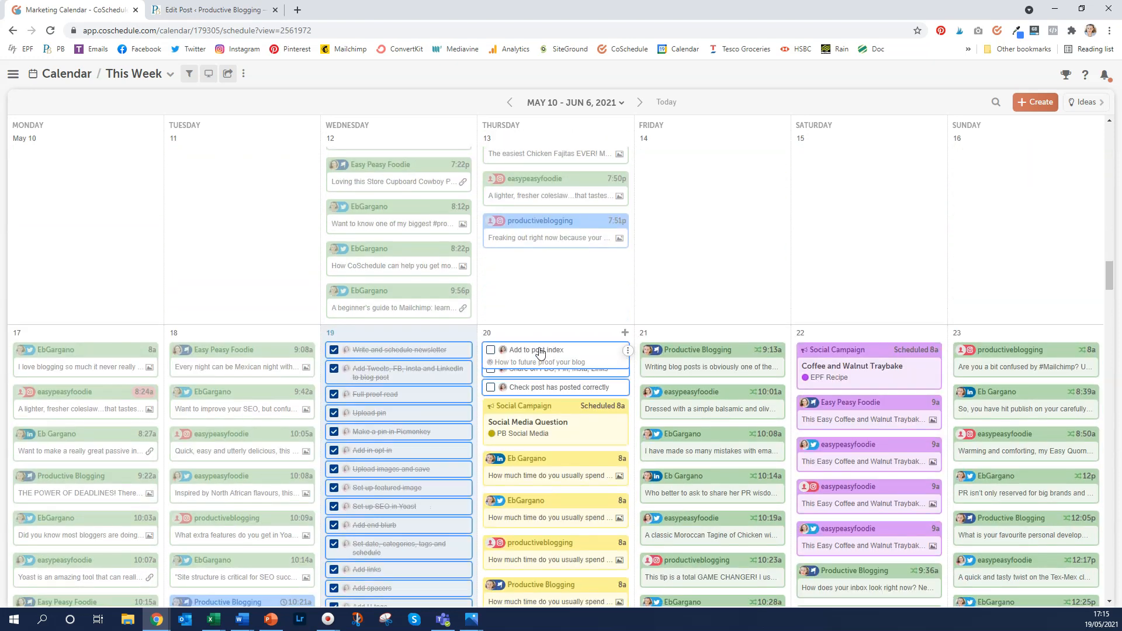
scroll(540, 352, up, 10)
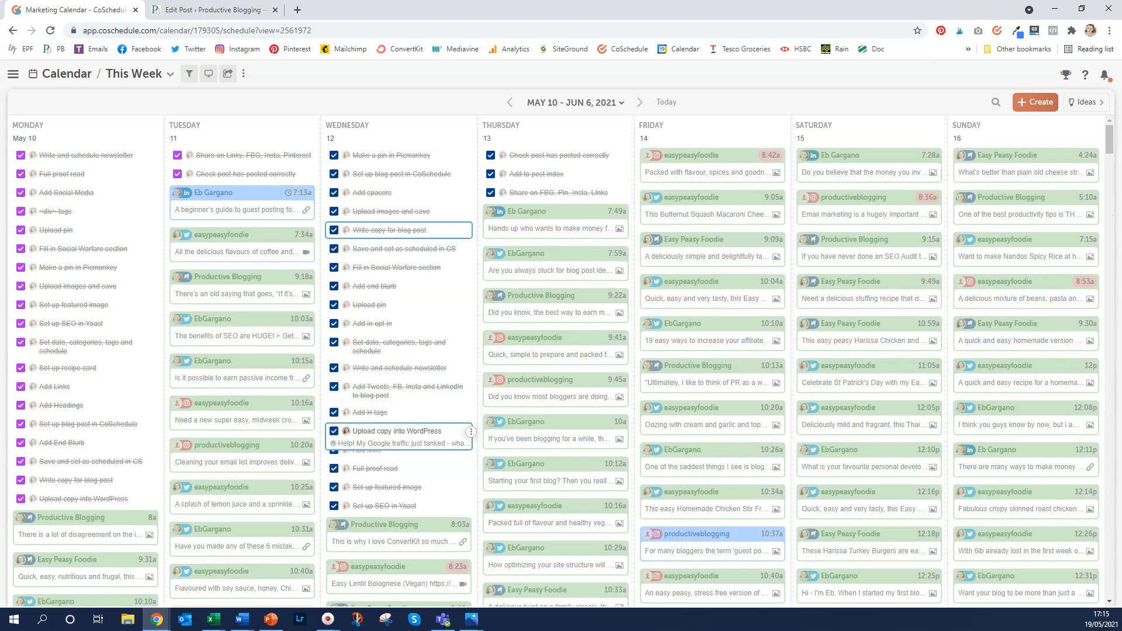